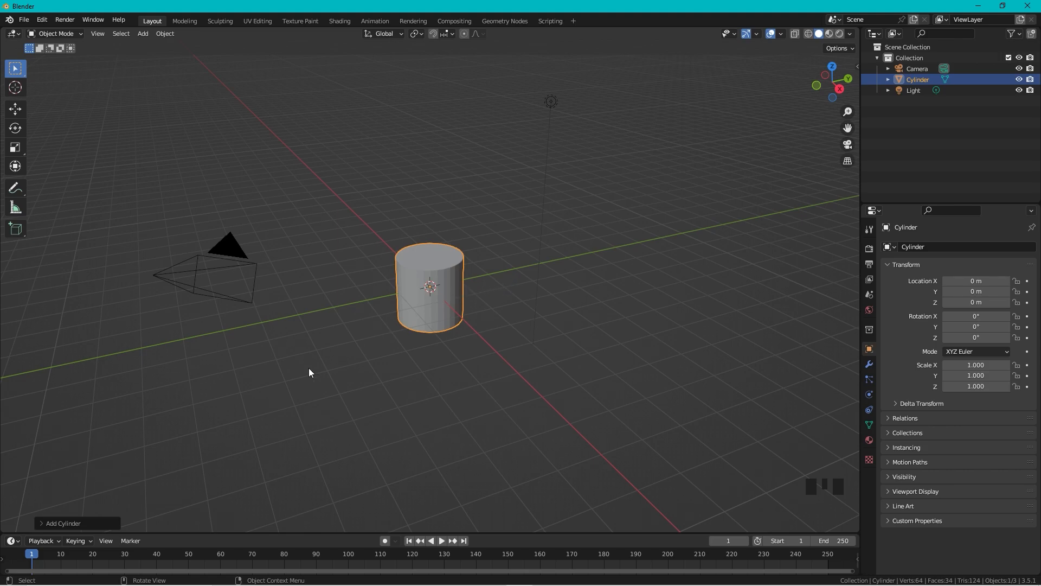
Step: Set the newly added cylinder to 20 vertices
left_click(45, 522)
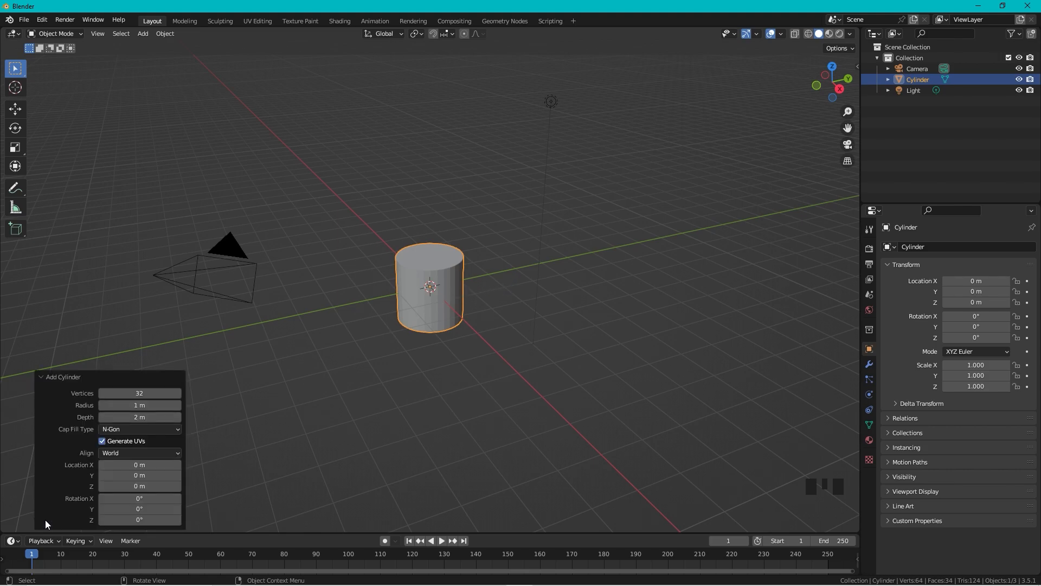
left_click(152, 394)
type("20")
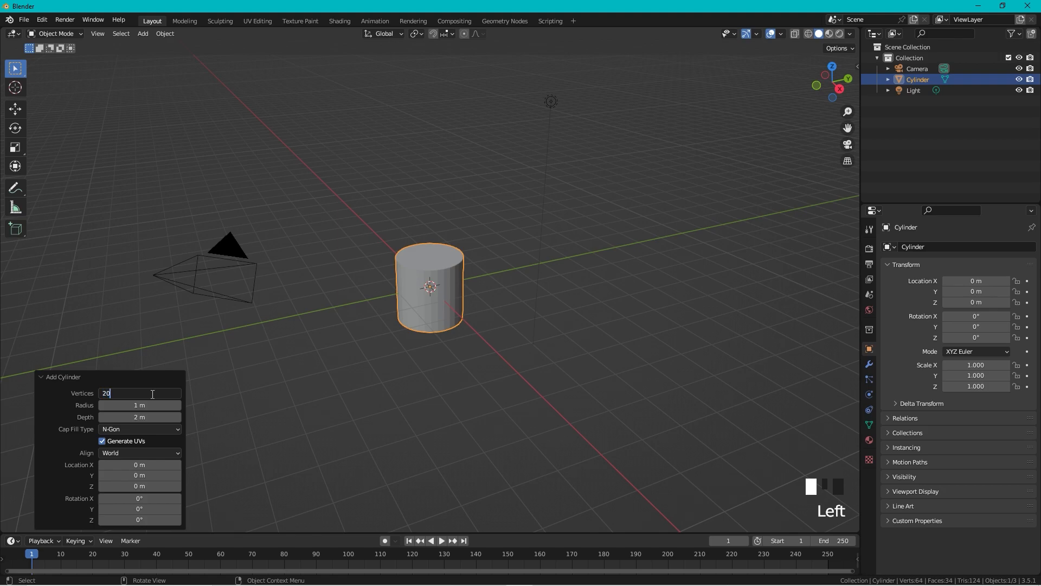
key("Return")
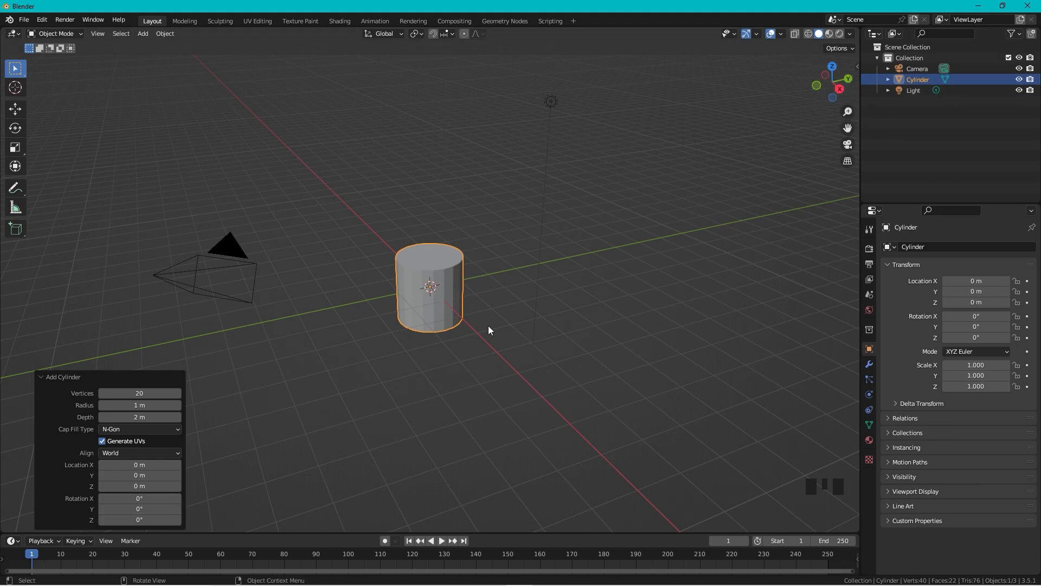
Step: Rotate the cylinder 90° about X and lengthen its depth to about 4 m
left_click(140, 498)
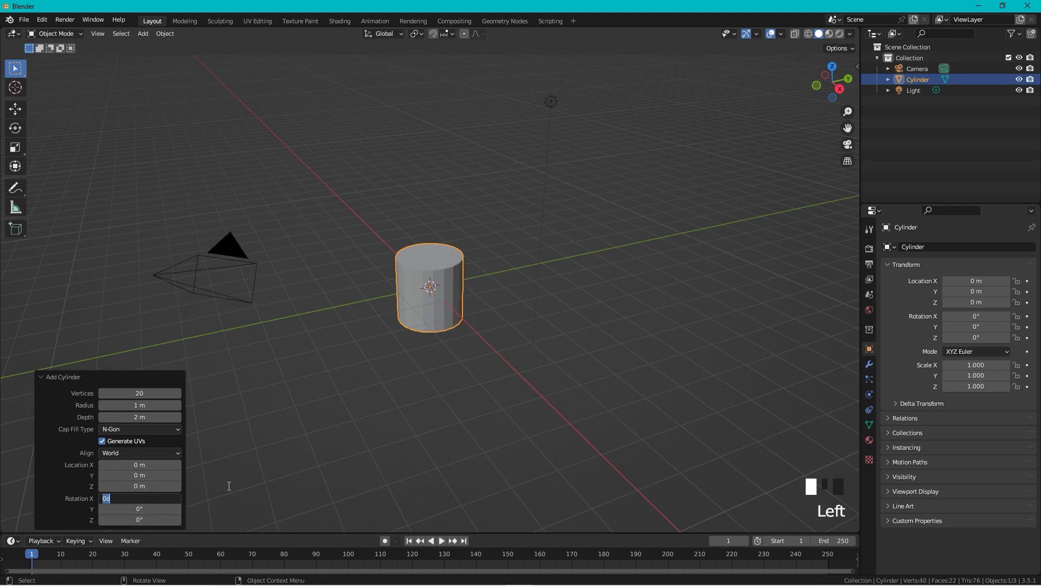
type("90")
left_click(136, 411)
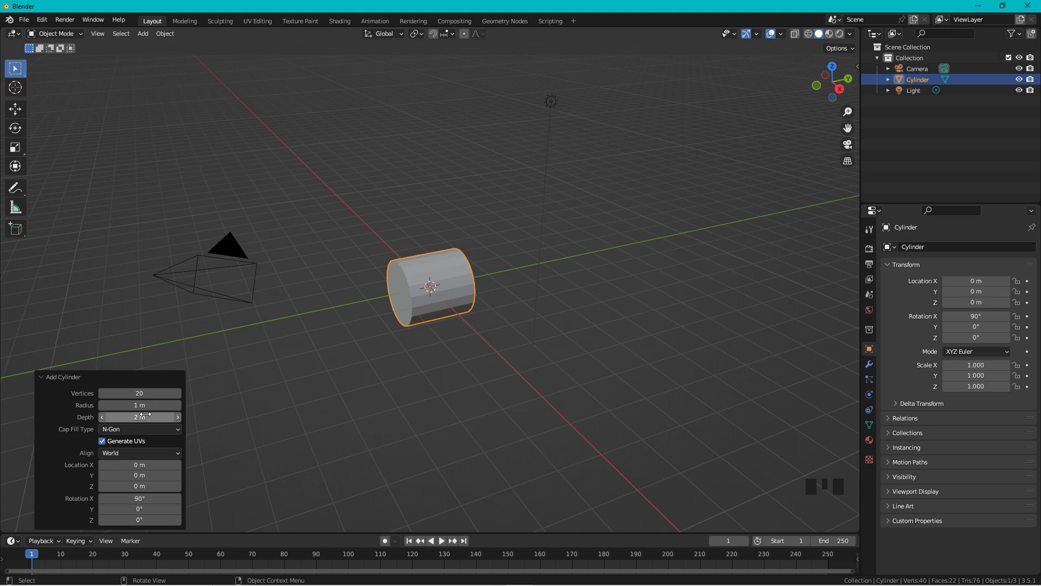
left_click_drag(135, 416, 507, 248)
key("Tab")
key("Tab")
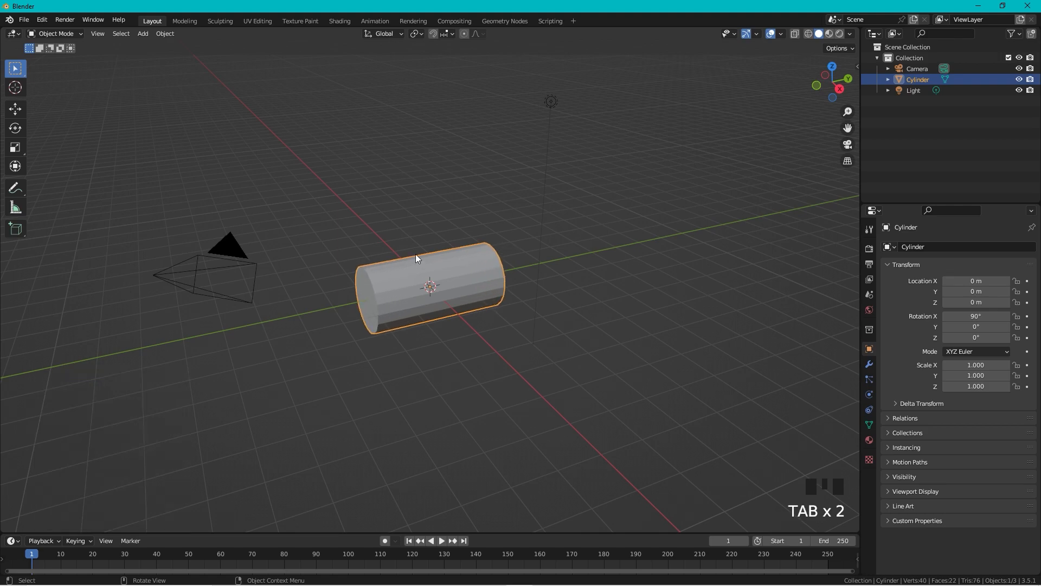
Step: Enter Edit Mode on the cylinder and look straight at its end cap in the front view
scroll(421, 258, "up", 4)
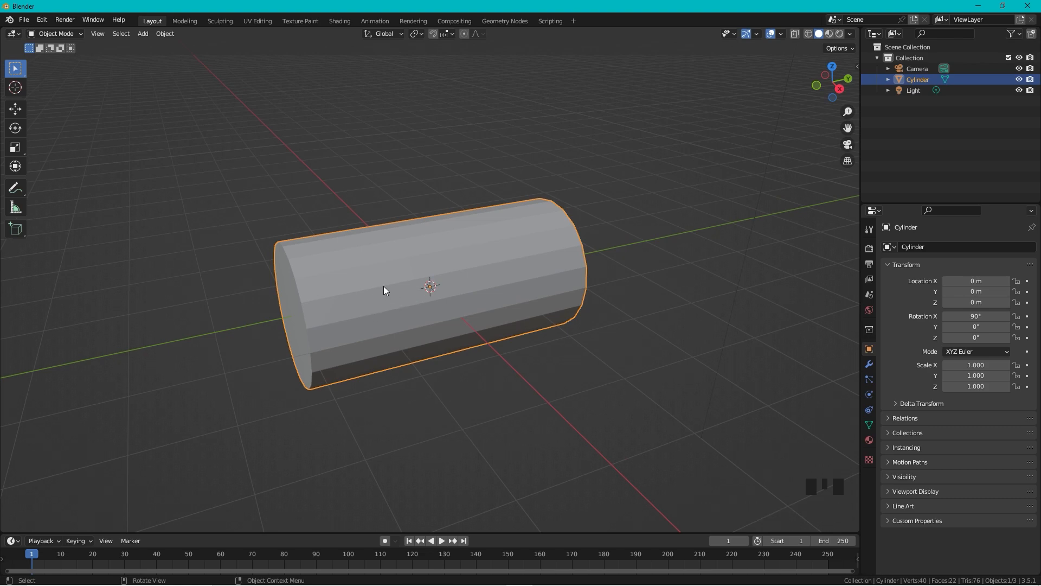
key("Tab")
middle_click_drag(388, 214, 618, 135)
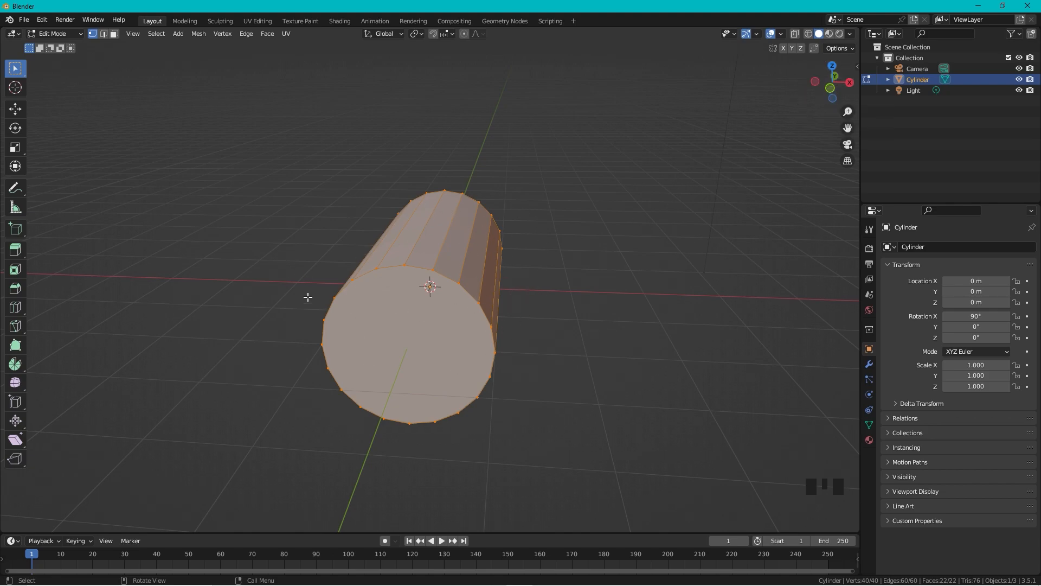
left_click(832, 89)
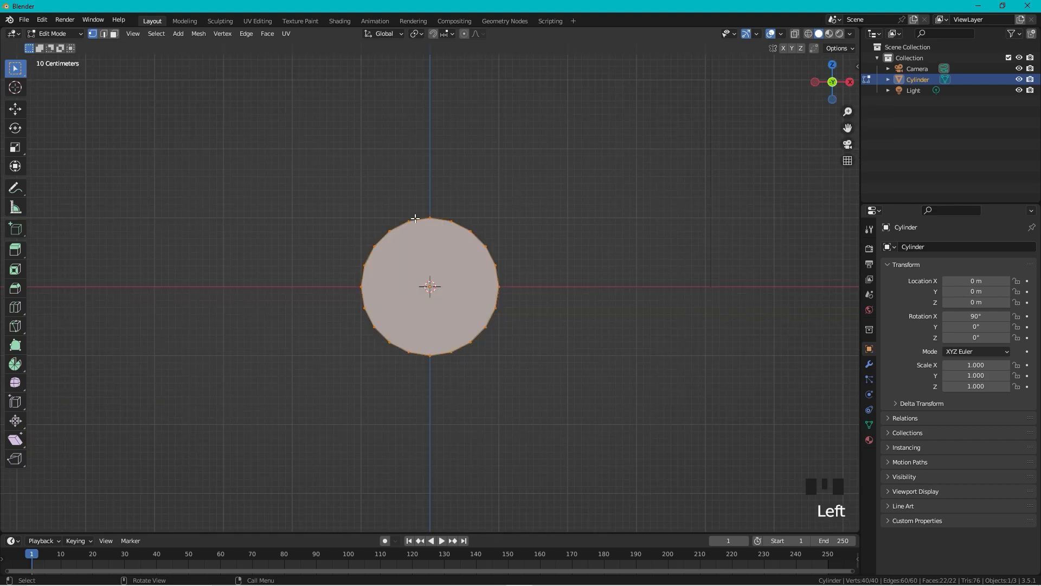
Step: Try deleting the vertices on the cylinder's negative X half without X-ray, and undo the deletion
left_click_drag(429, 189, 291, 404)
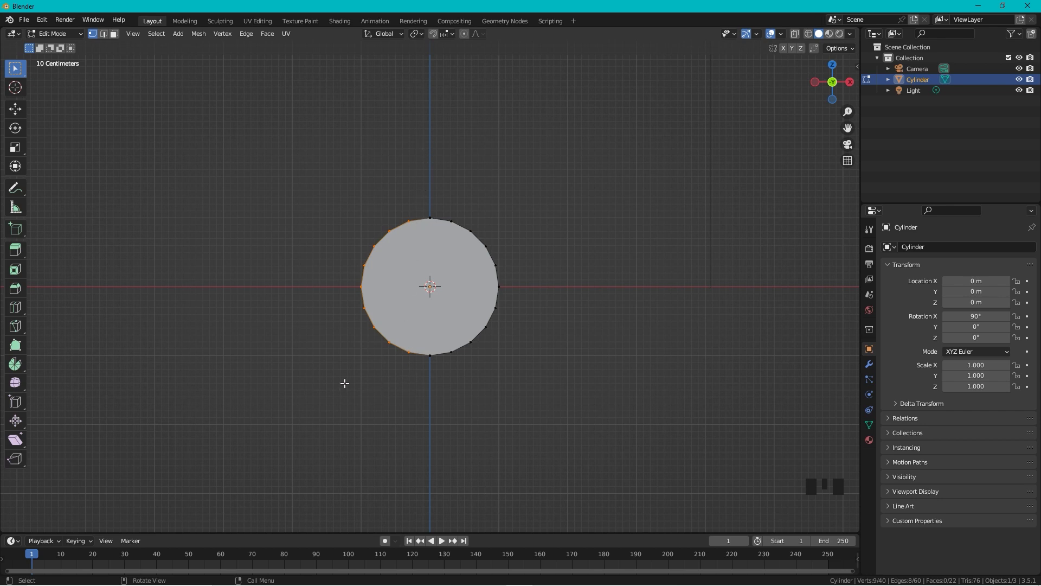
key("x")
left_click(416, 249)
middle_click_drag(560, 147, 551, 214)
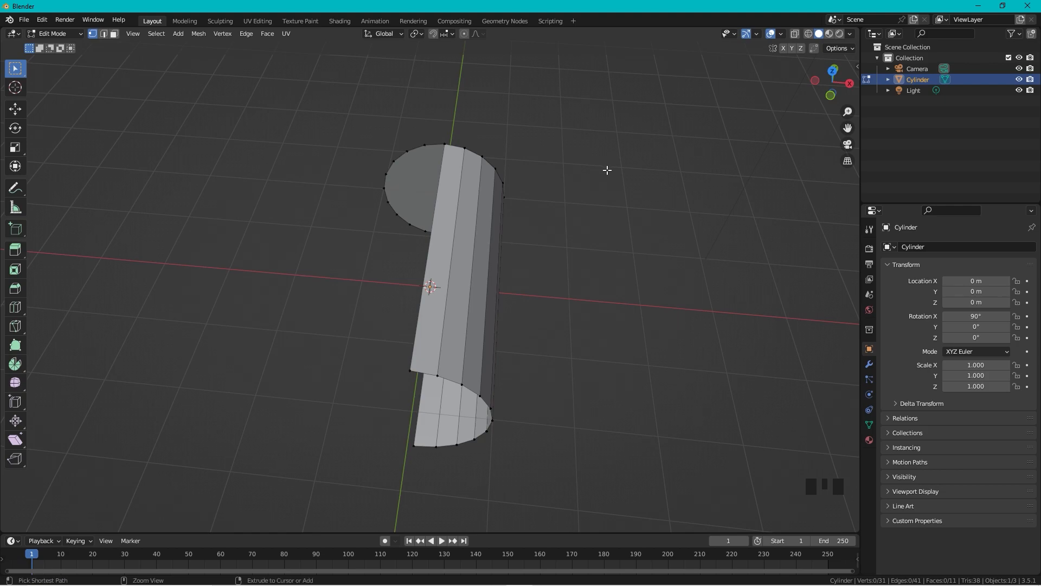
key("ctrl+z")
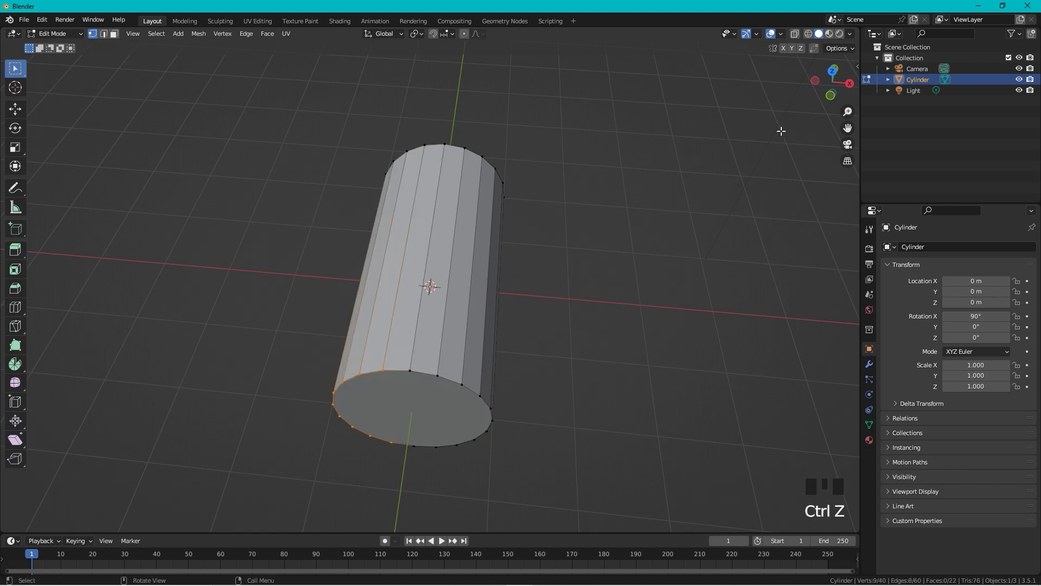
Step: With X-ray enabled in the front view, delete all vertices on the cylinder's negative X half
left_click(830, 96)
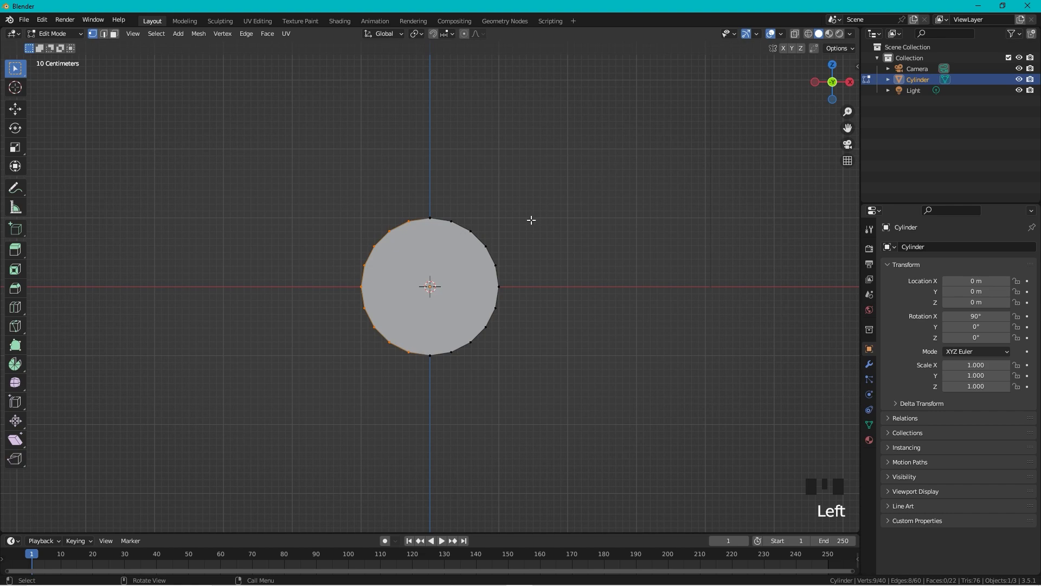
key("alt+z")
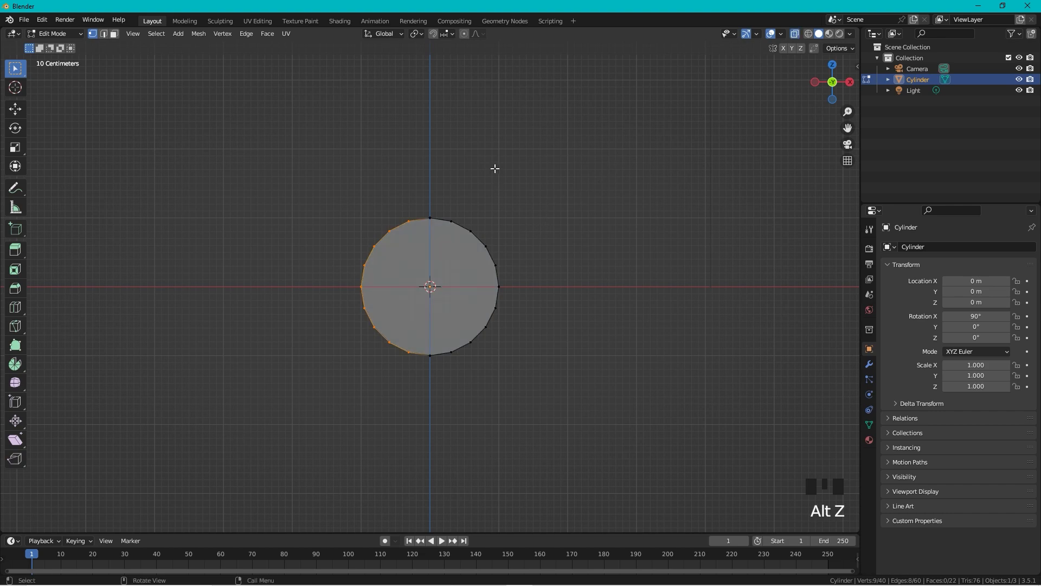
left_click_drag(425, 179, 317, 390)
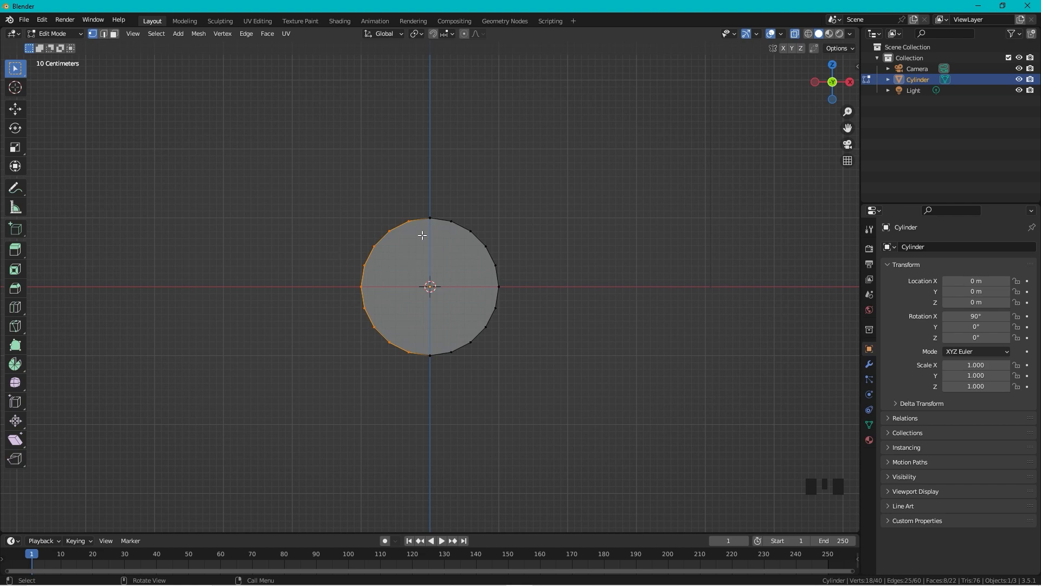
middle_click_drag(573, 118, 449, 226)
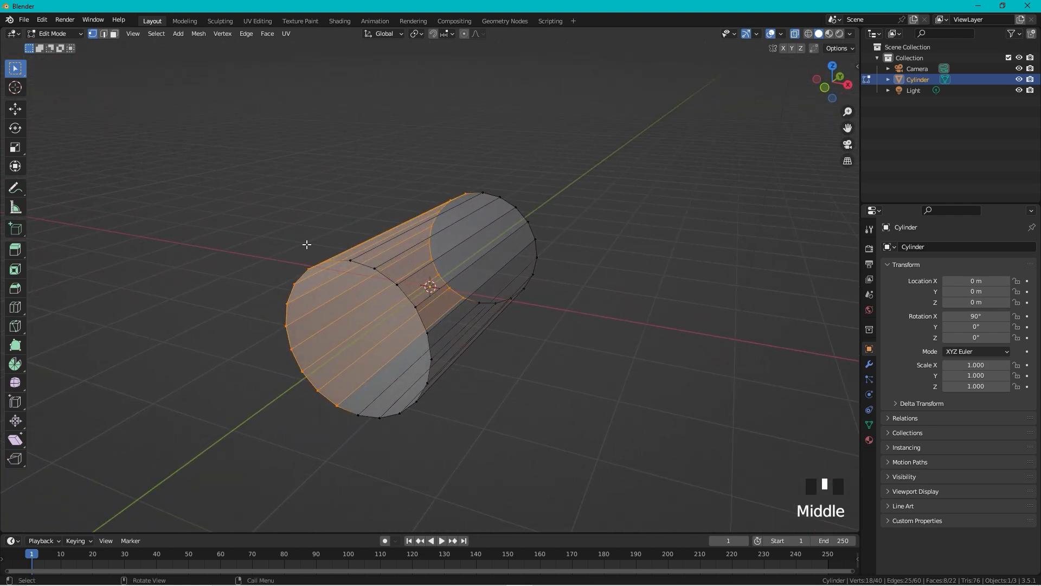
left_click(826, 90)
key("x")
left_click(412, 220)
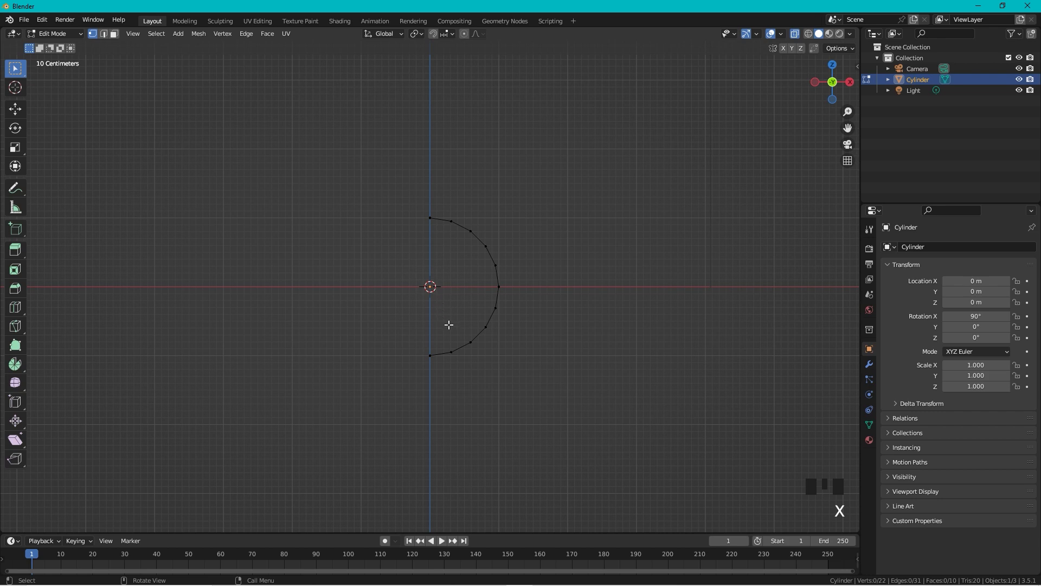
Step: Delete the arc's lower vertices, keeping one row below the X axis, and return to Object Mode with X-ray off
left_click_drag(506, 316, 399, 383)
key("x")
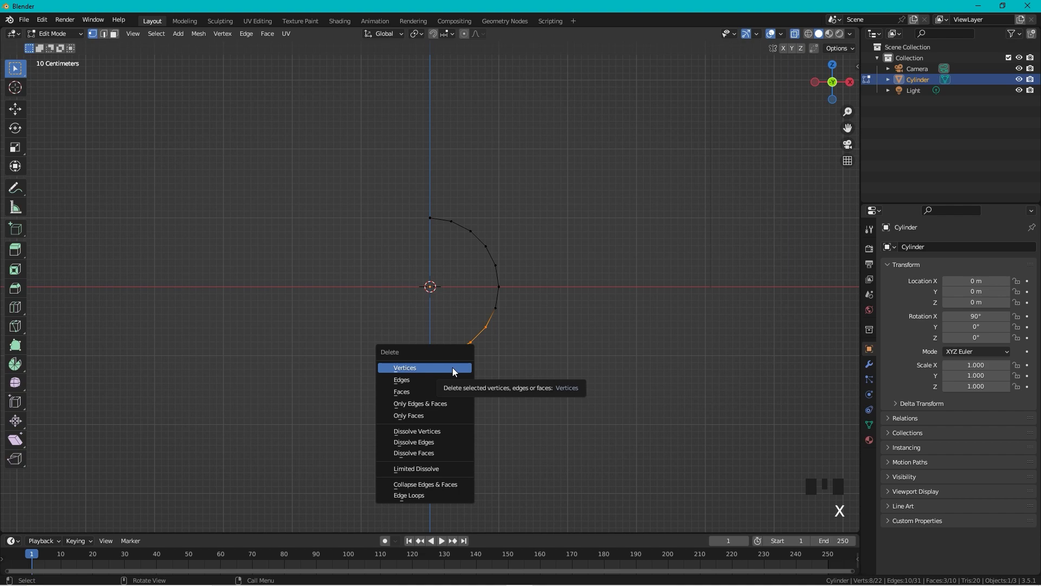
left_click(452, 367)
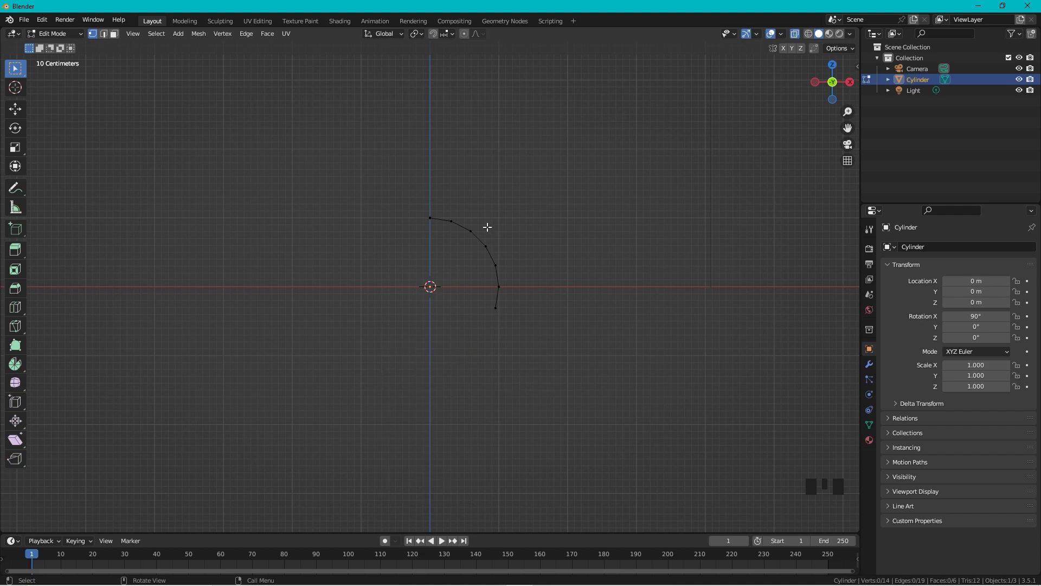
middle_click_drag(599, 180, 570, 198)
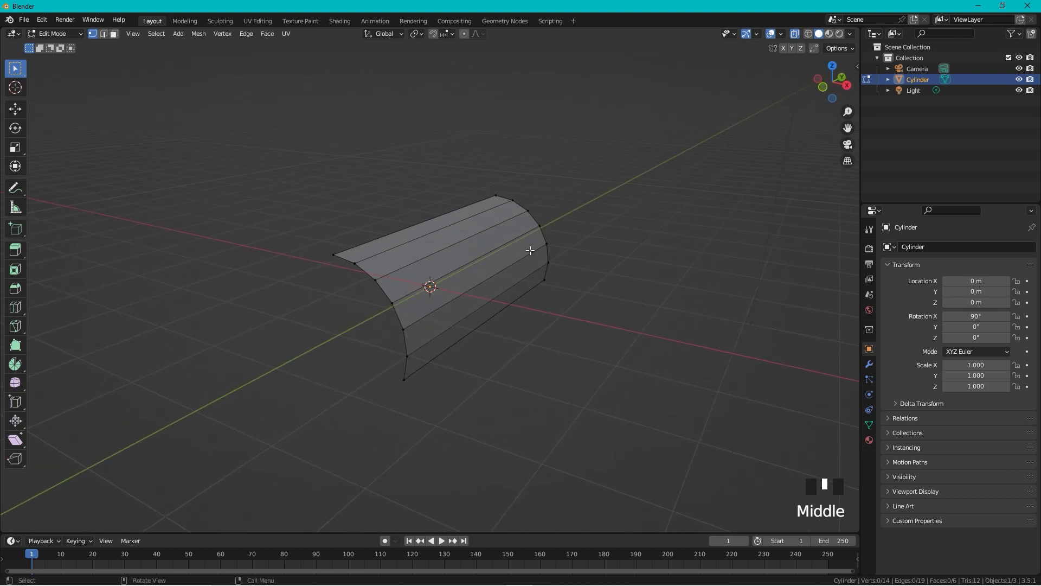
key("alt+z")
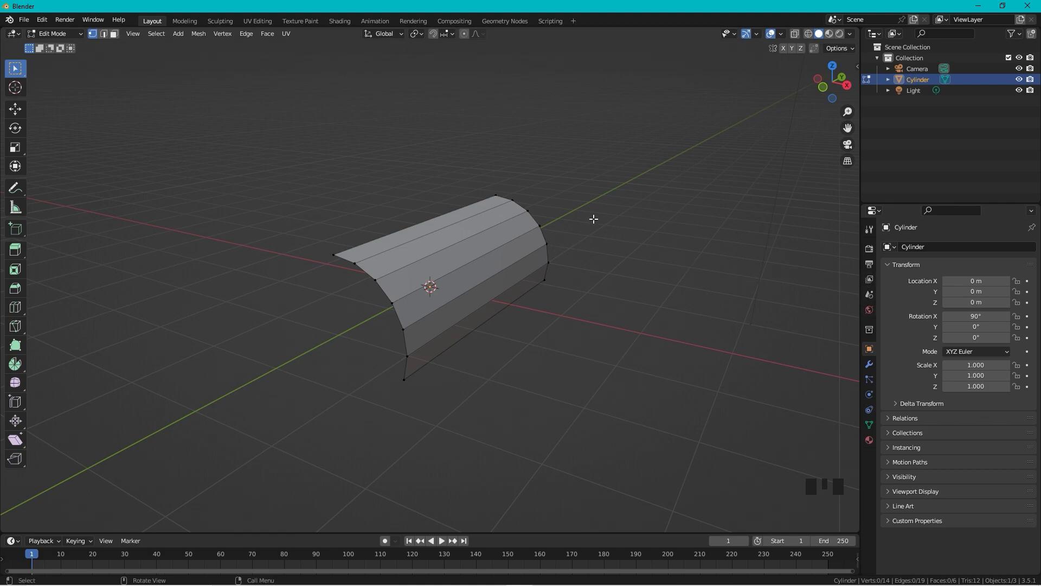
key("Tab")
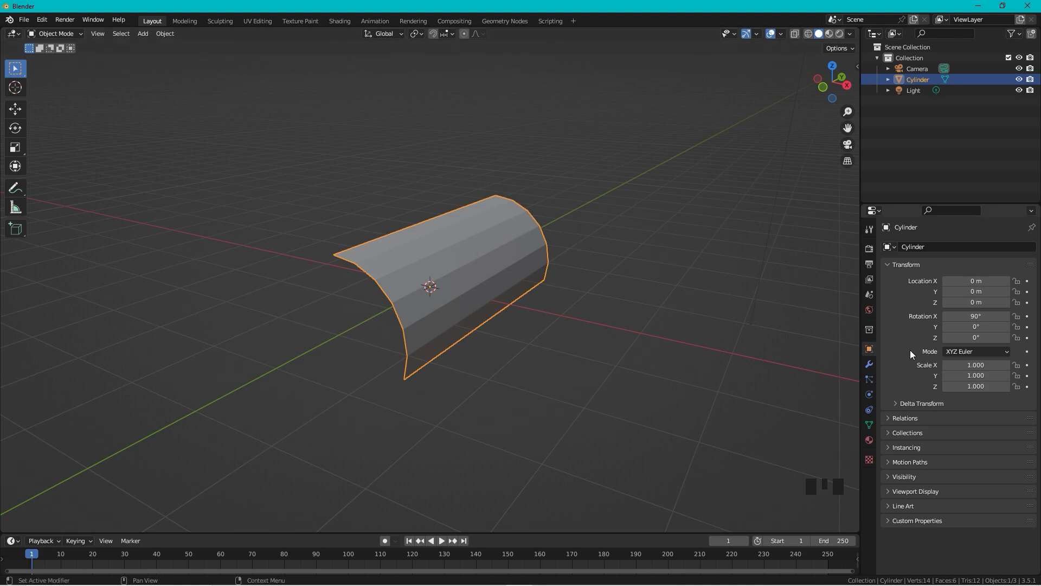
Step: Add a Mirror modifier on the X axis to complete the arch from the remaining strip
left_click(868, 365)
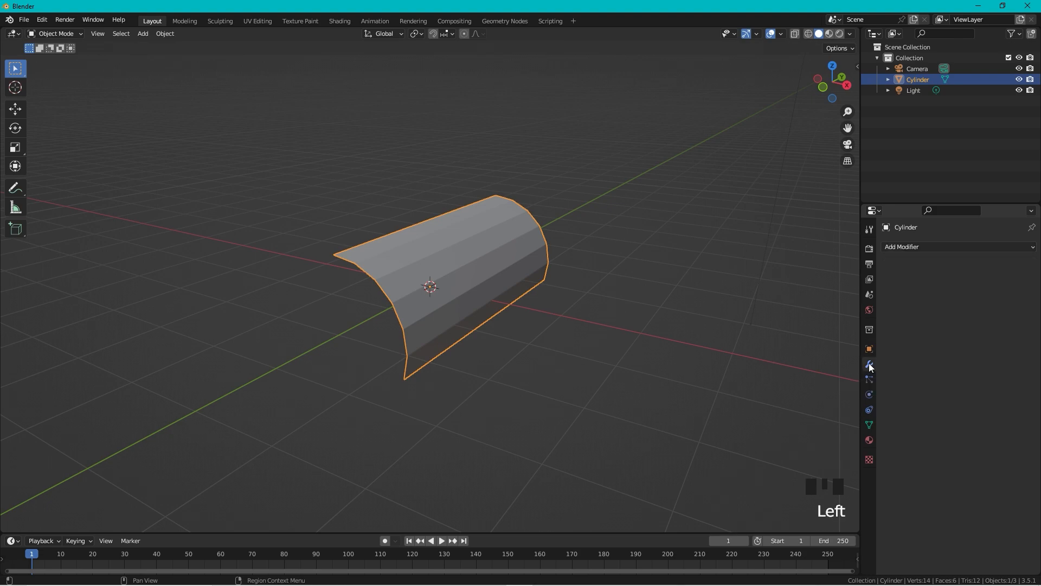
left_click(912, 245)
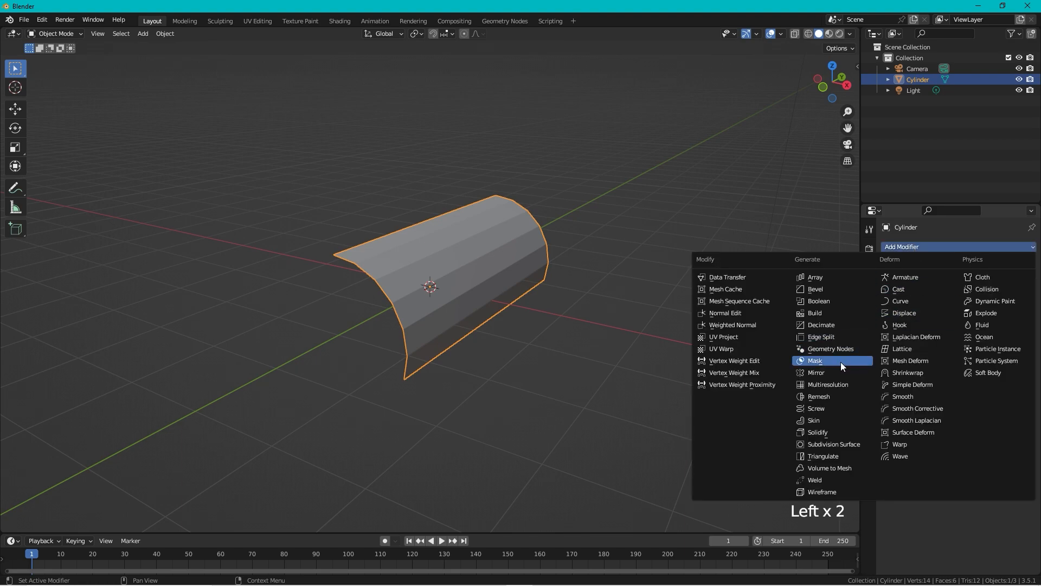
left_click(825, 373)
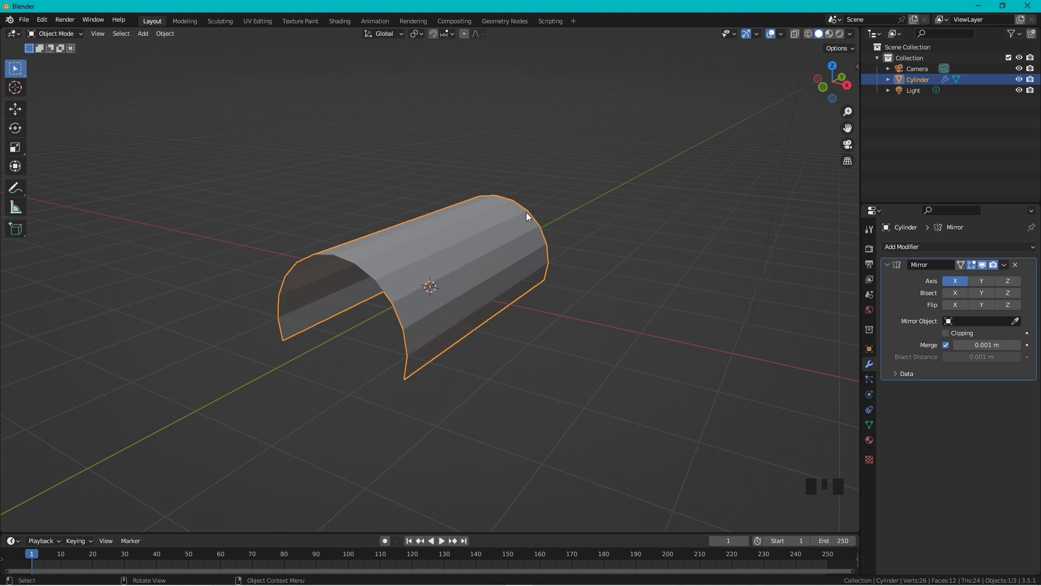
Step: Check the arch's transform values and apply all its transforms
key("n")
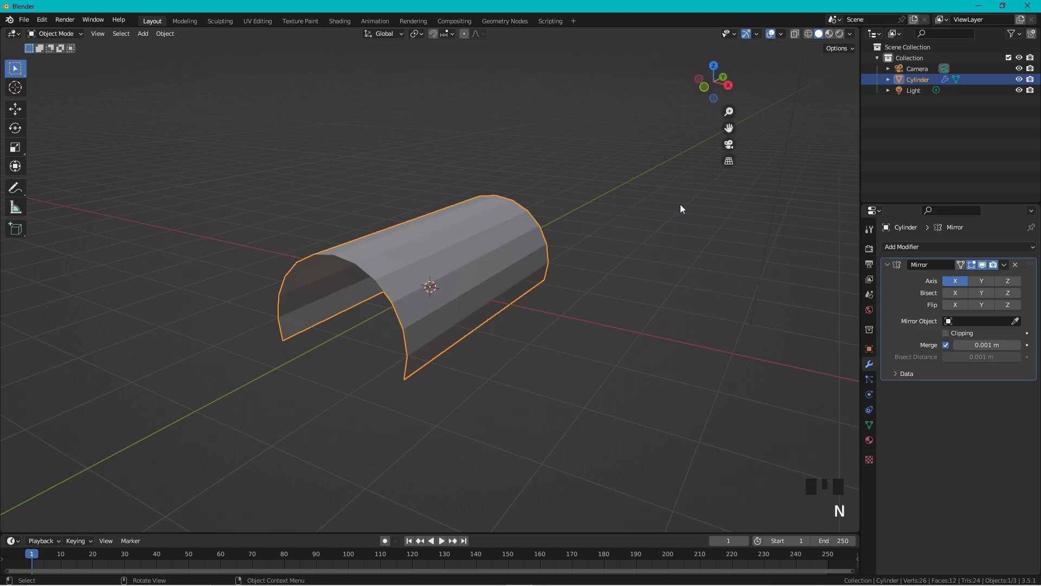
left_click(853, 67)
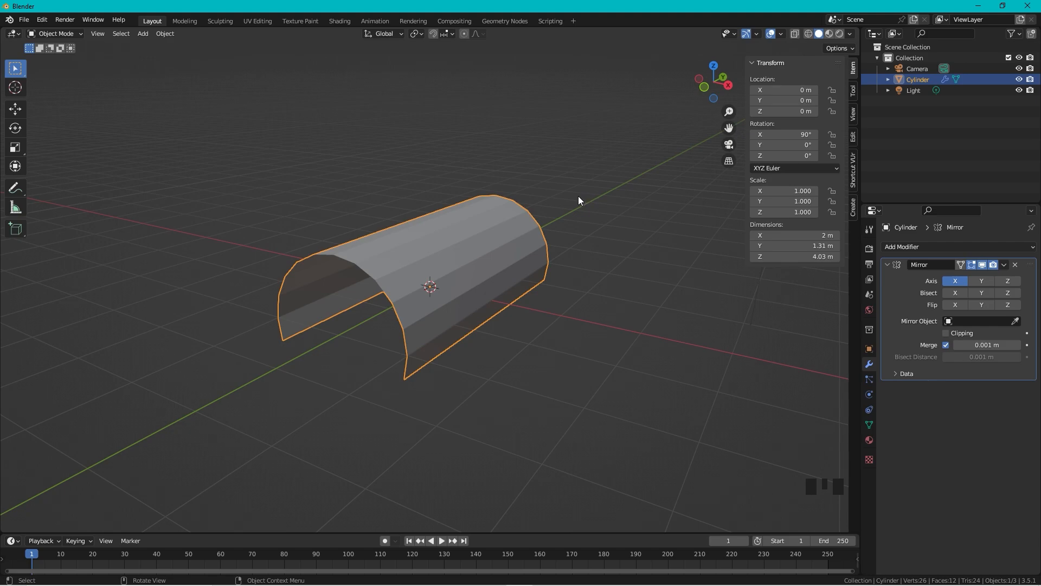
key("ctrl+a")
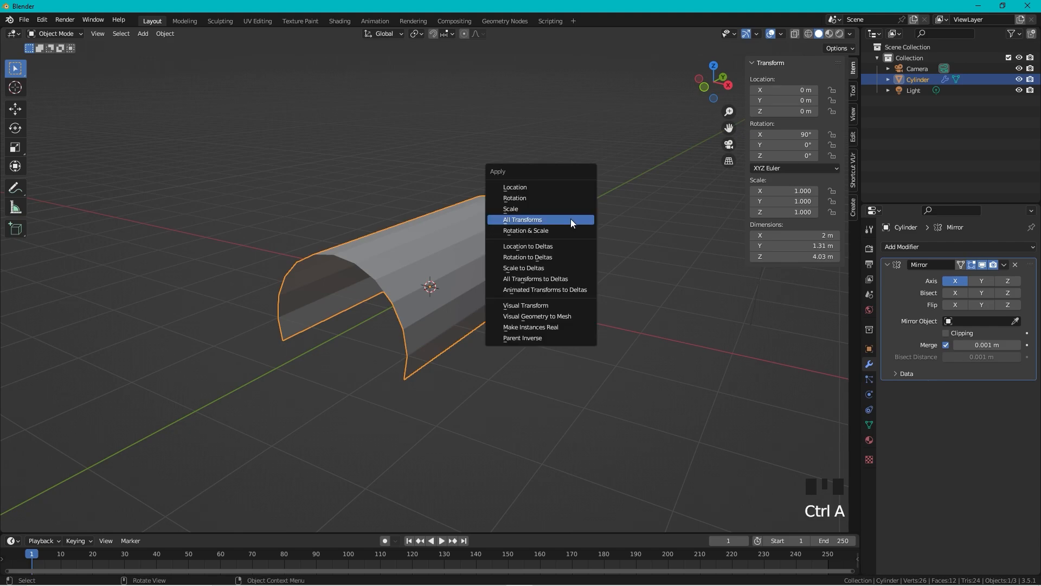
left_click(534, 219)
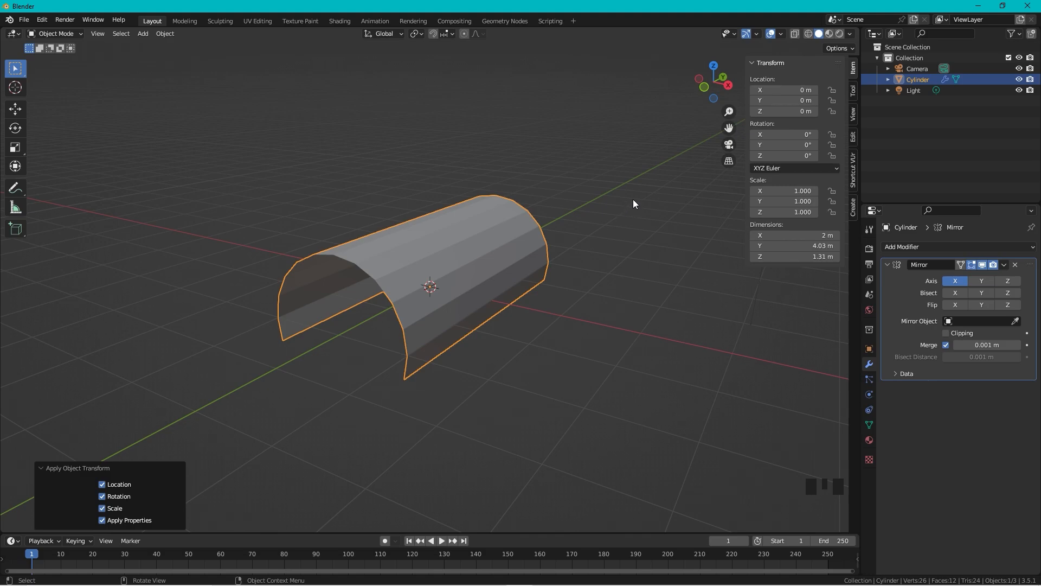
key("n")
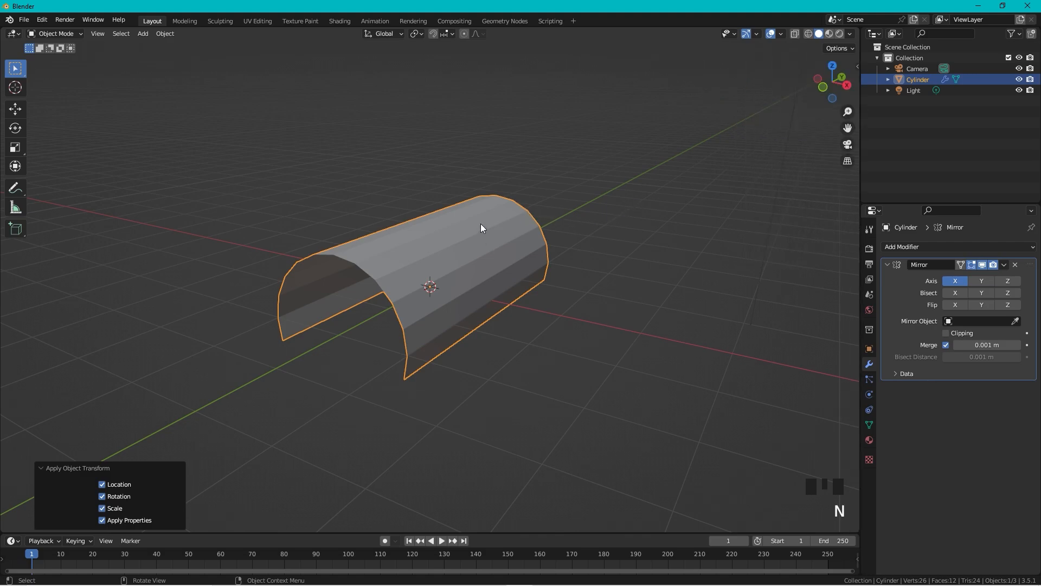
Step: Apply smooth shading to the arch
middle_click_drag(616, 216, 575, 228)
scroll(502, 246, "up", 2)
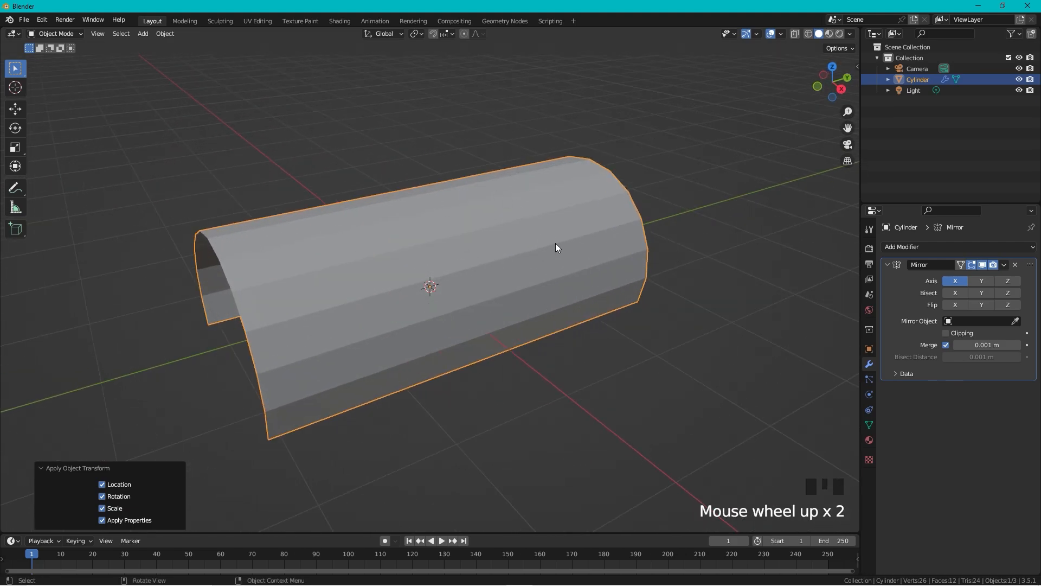
right_click(504, 213)
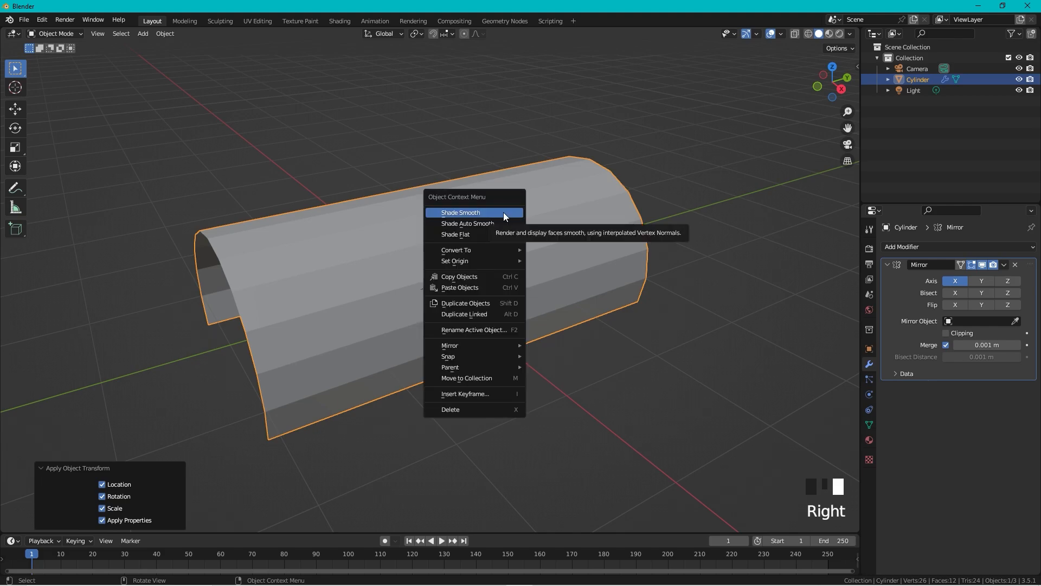
left_click(503, 213)
middle_click_drag(537, 250, 575, 266)
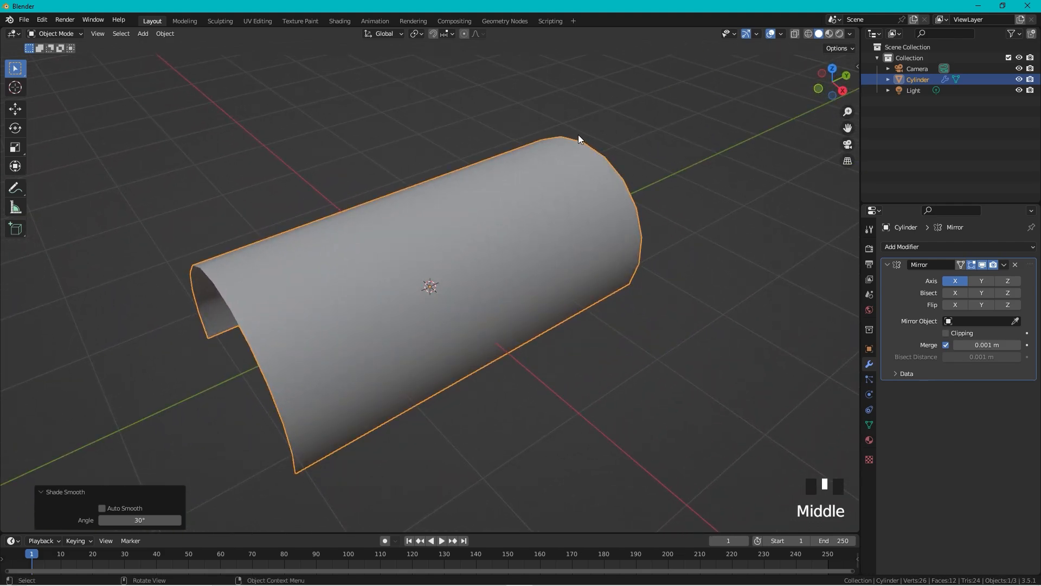
mouse_move(590, 270)
middle_mouse_down()
mouse_move(602, 246)
mouse_move(607, 264)
middle_mouse_up()
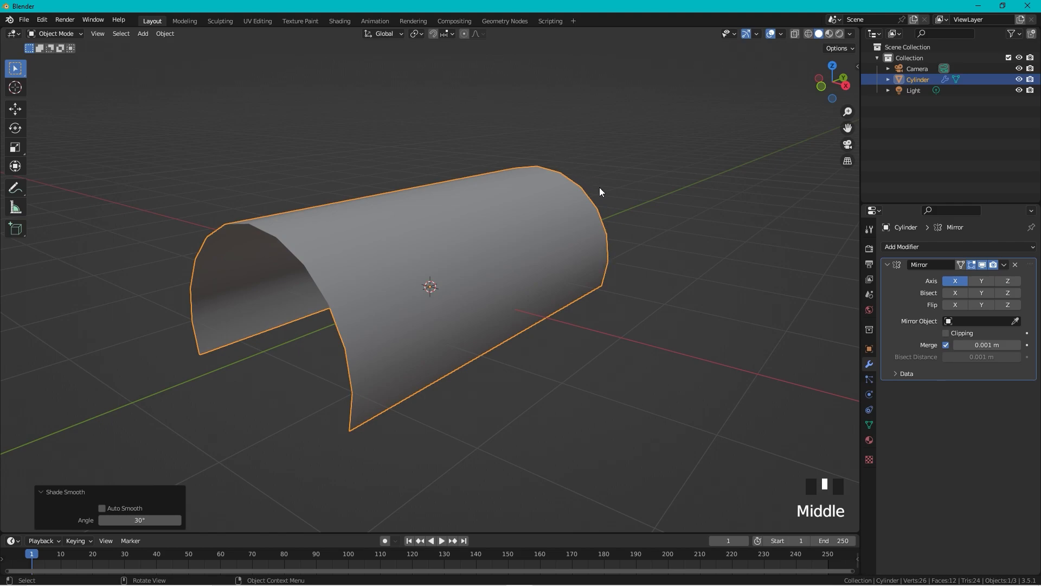
Step: Add a Subdivision Surface modifier to the arch and set its viewport level to 2
left_click(933, 244)
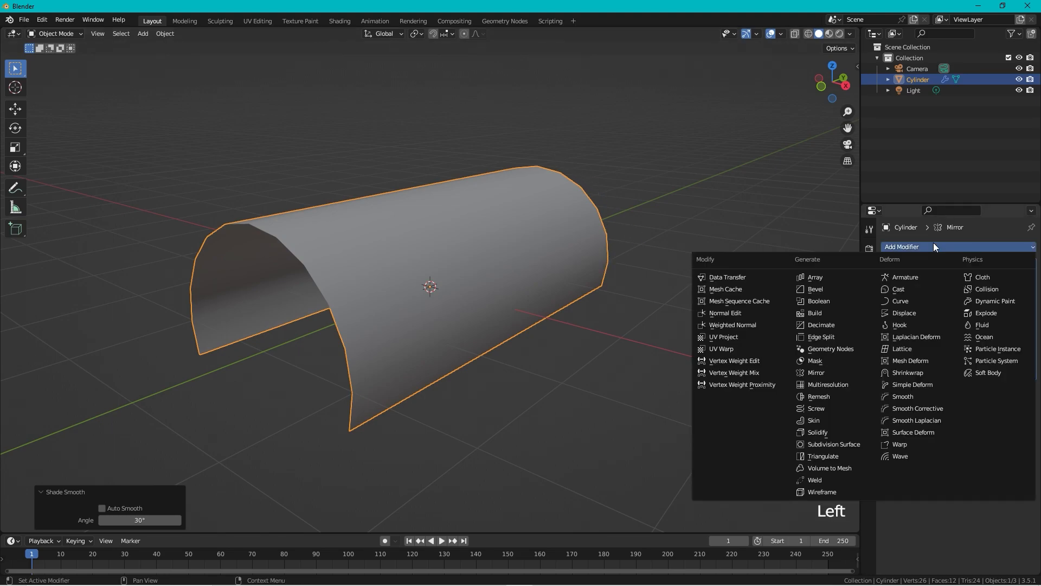
left_click(831, 444)
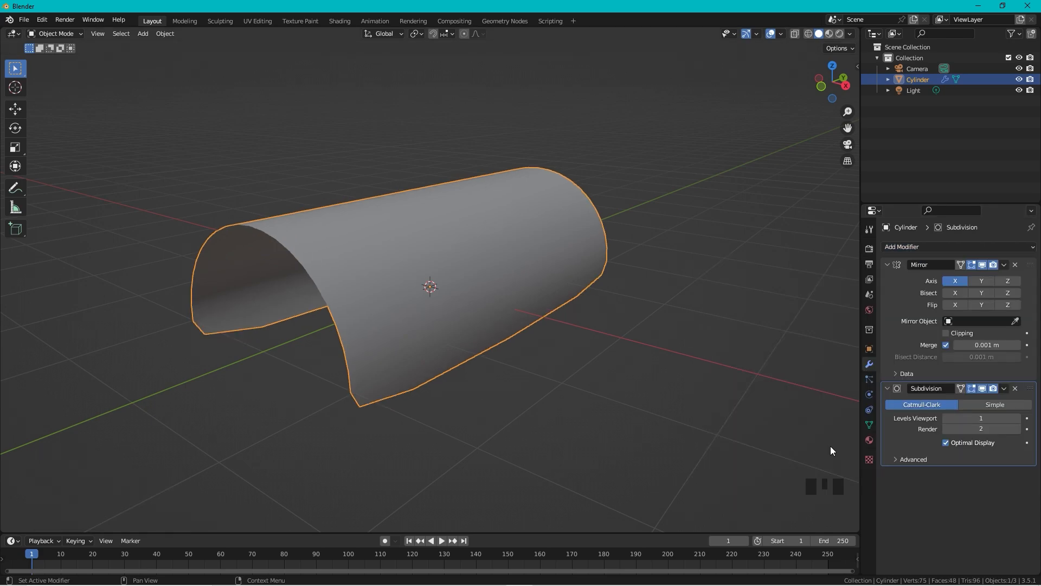
left_click(1018, 418)
middle_click_drag(727, 208, 651, 222)
middle_click_drag(453, 244, 359, 274)
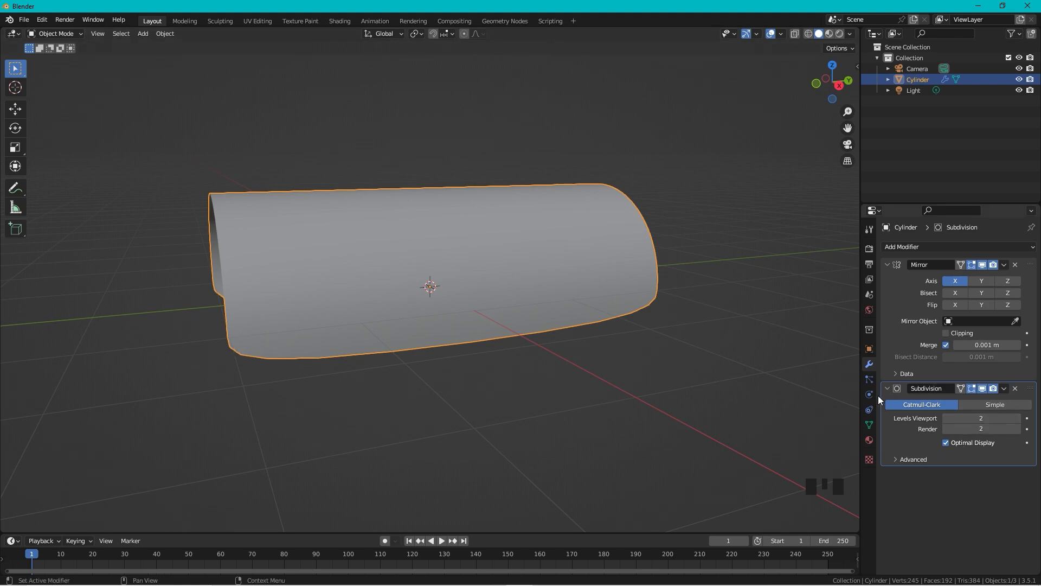
middle_click_drag(325, 219, 361, 353)
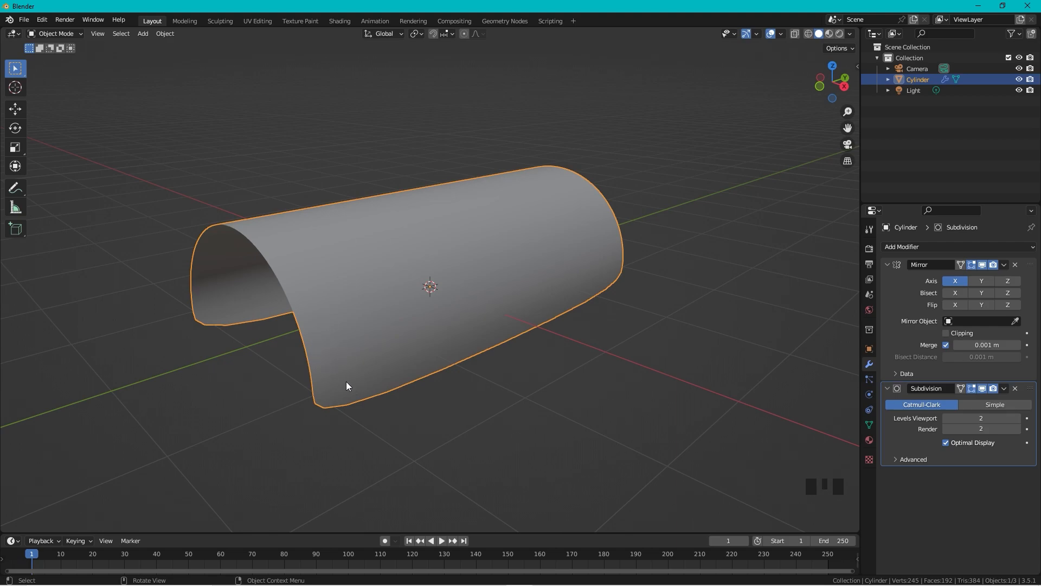
Step: Enter Edit Mode and select the two vertices of the arch's lowest edge
key("Tab")
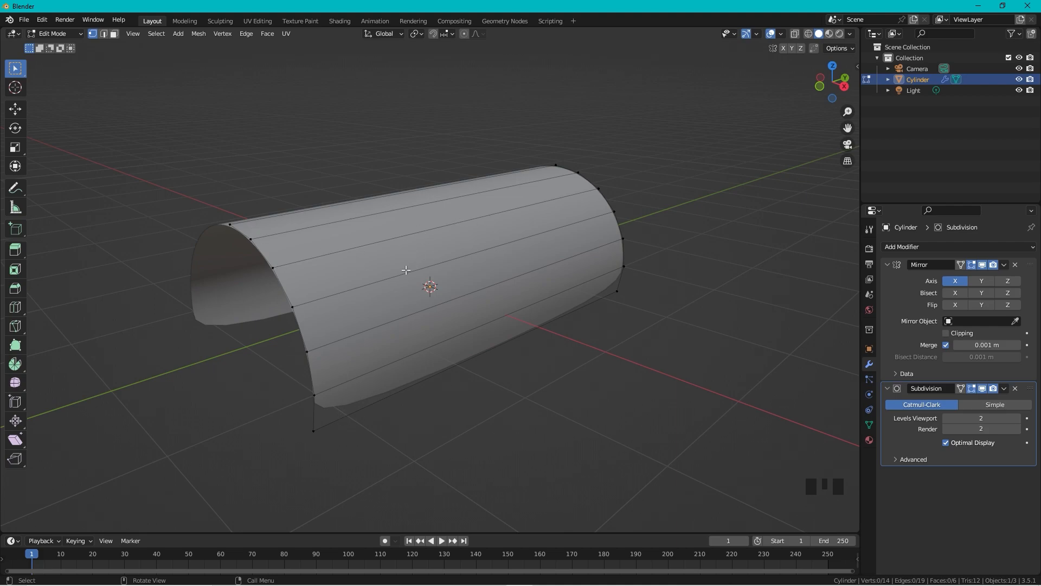
middle_click_drag(341, 358, 502, 237)
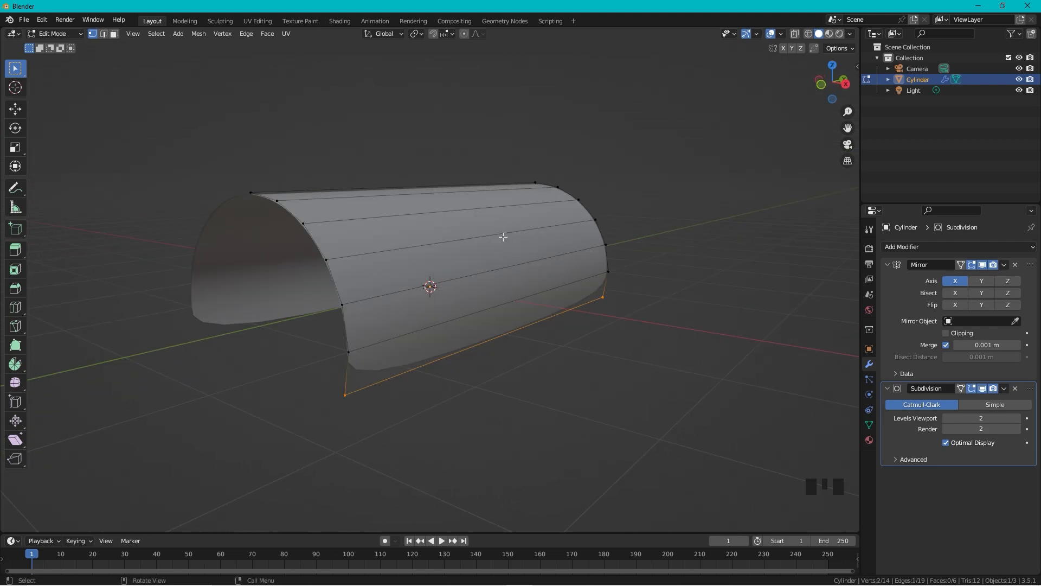
left_click(356, 388, "alt")
left_click(602, 298)
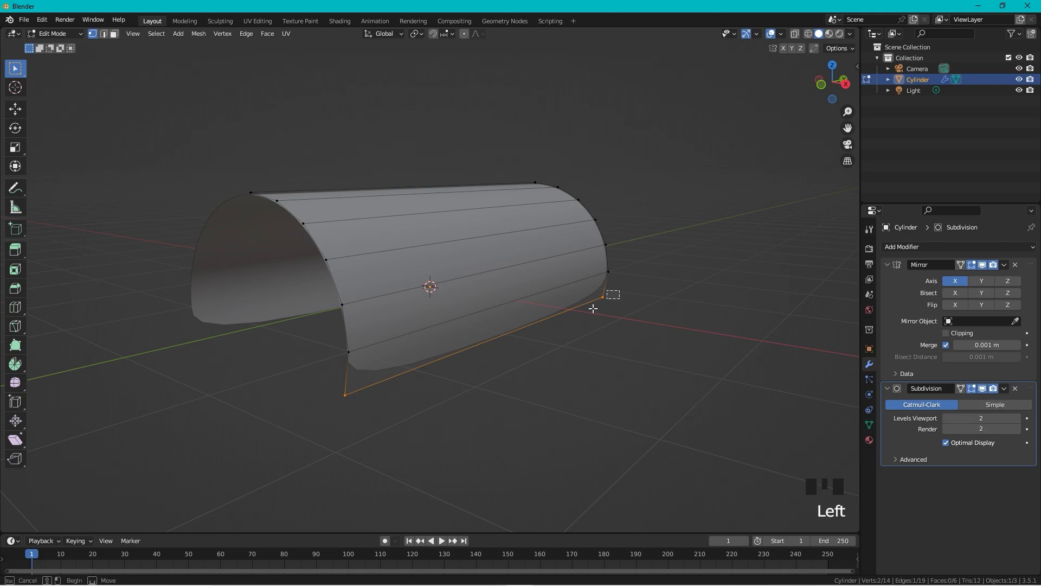
left_click(347, 394, "shift")
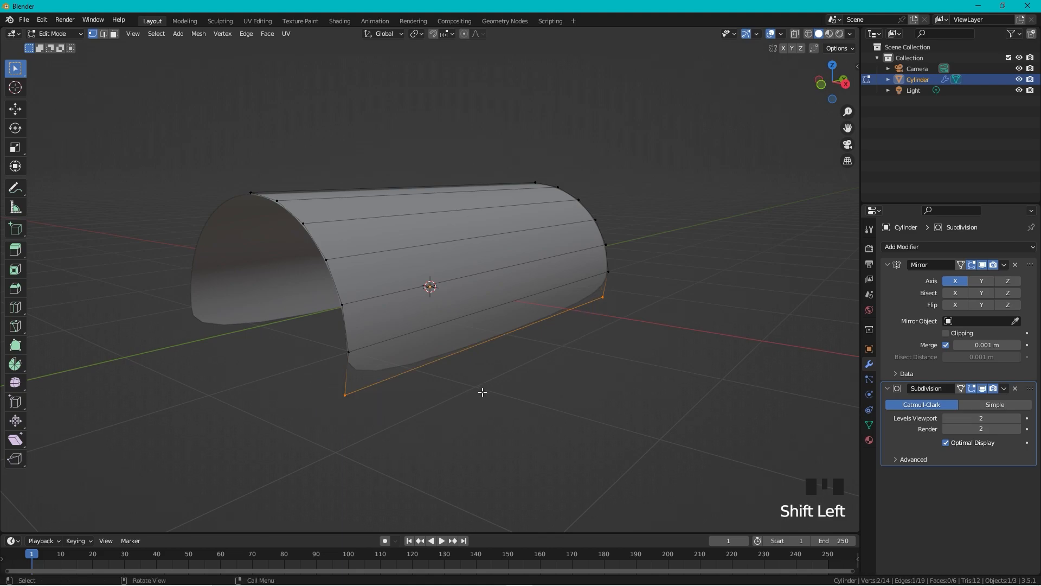
key("e")
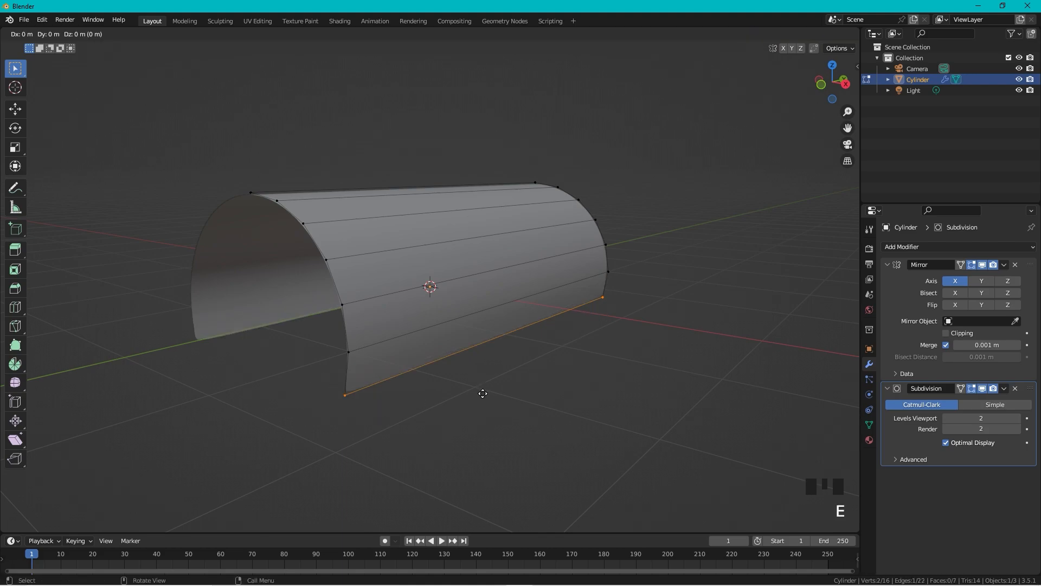
key("x")
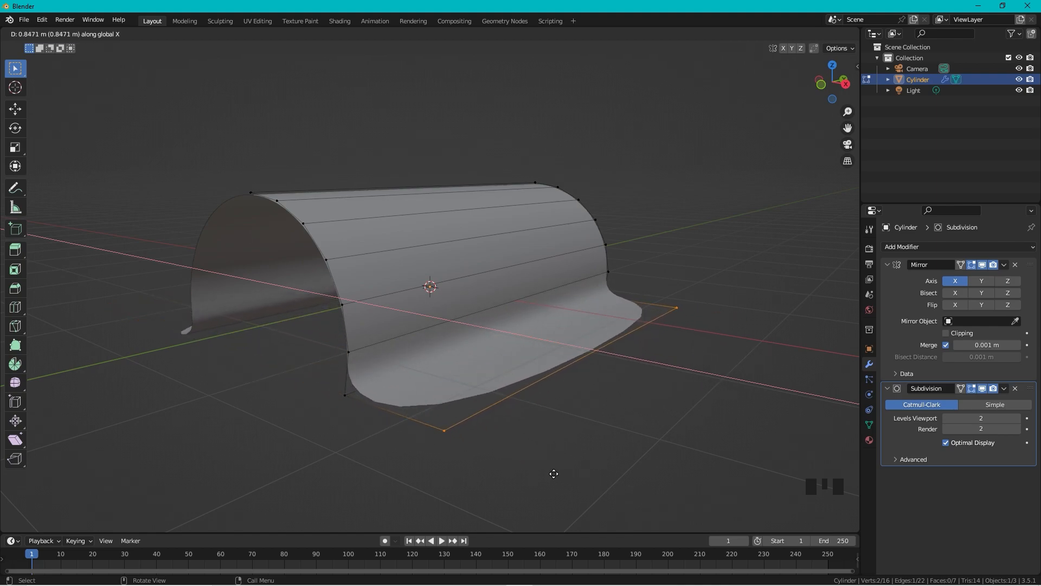
left_click(535, 468)
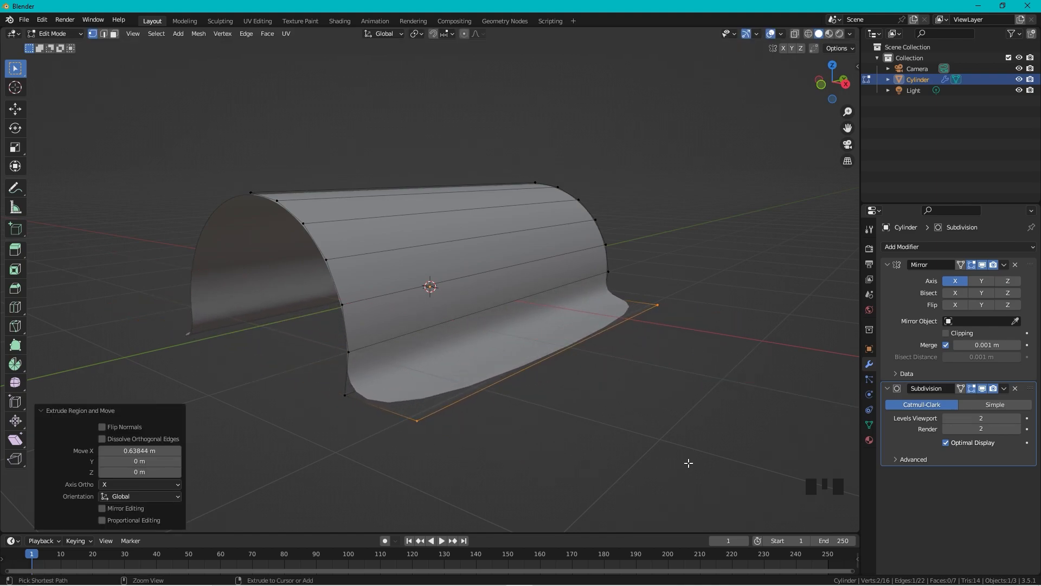
key("ctrl+z")
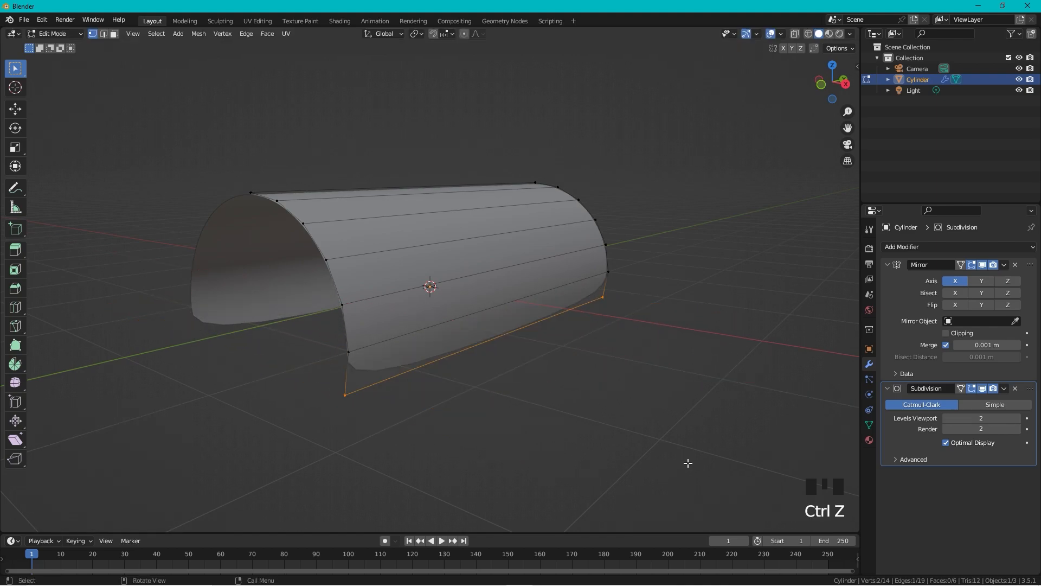
Step: Enable Clipping on the Mirror modifier and extrude the lowest edge about -2.64 m along X to the centre to close the floor
left_click(946, 334)
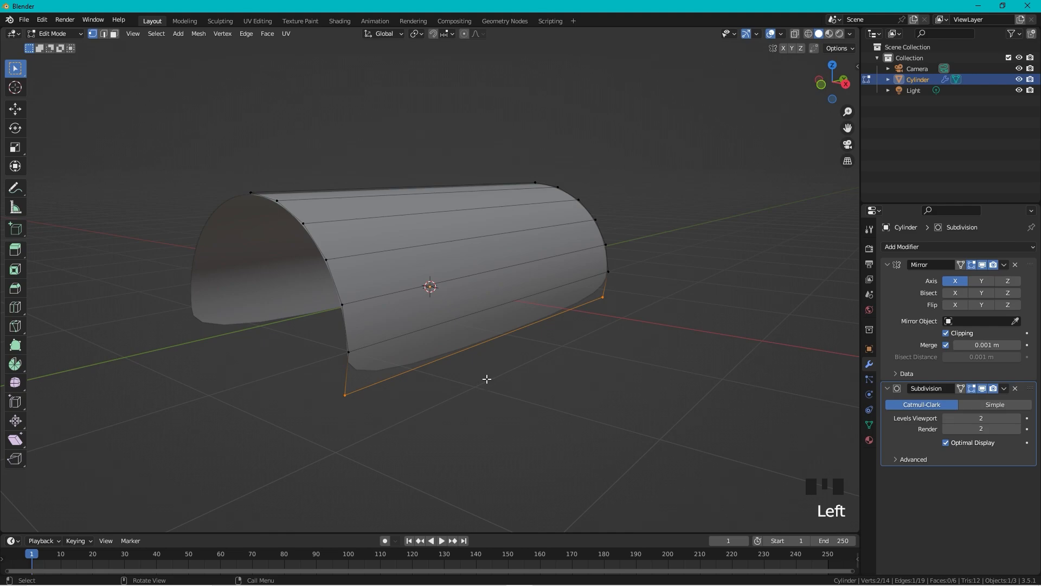
key("e")
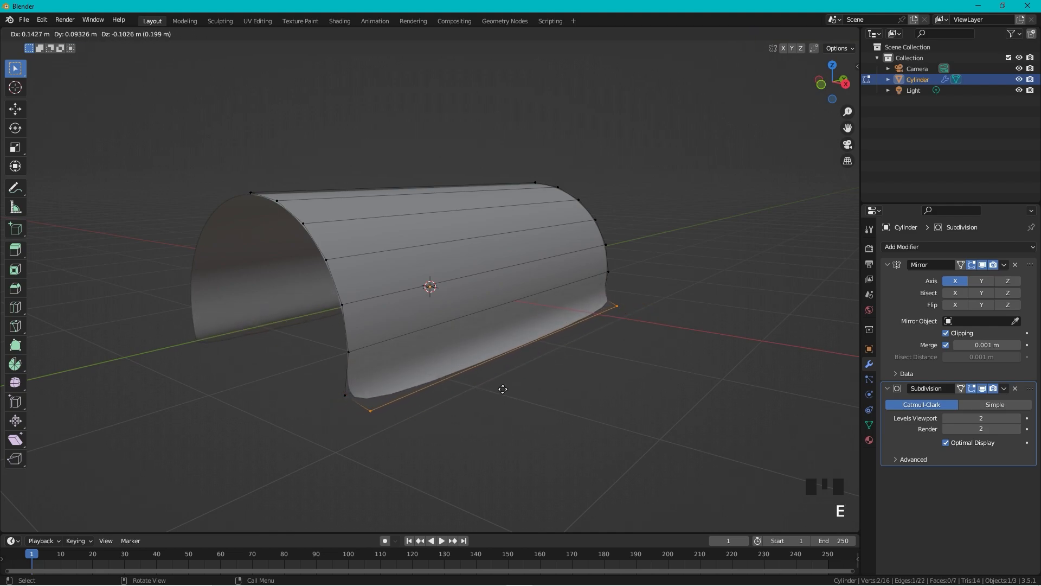
key("x")
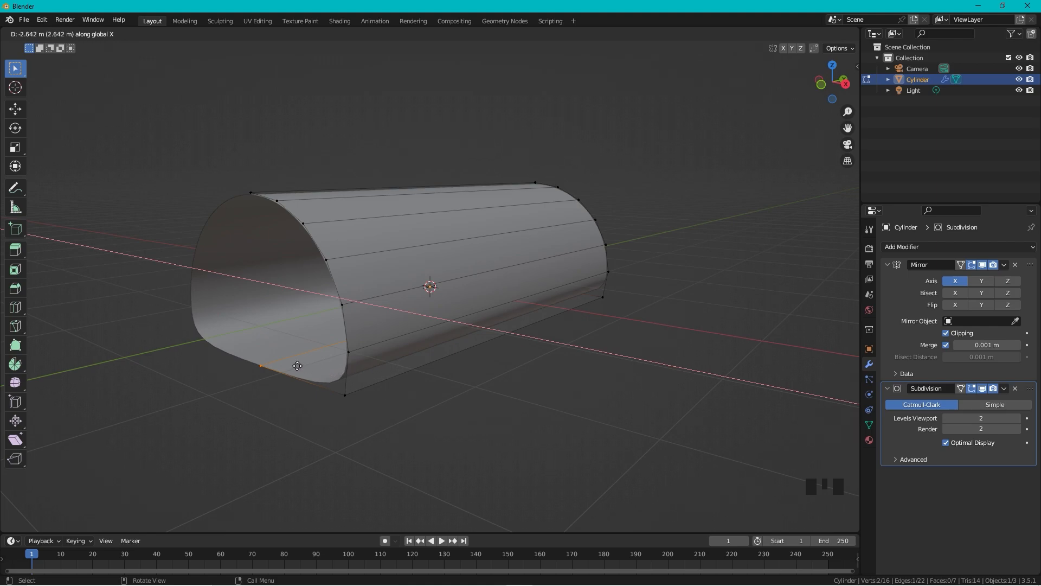
left_click(297, 366)
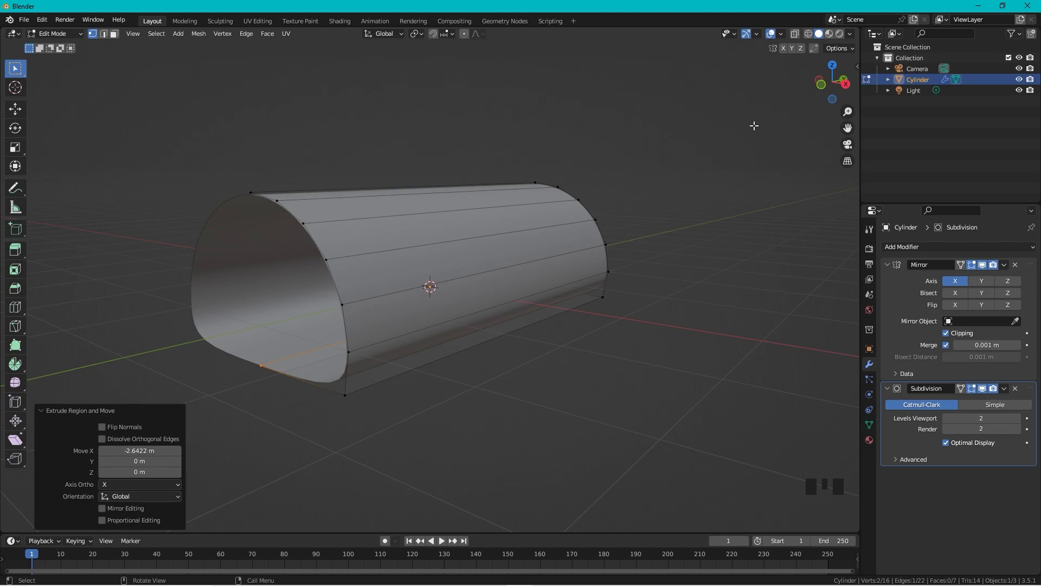
Step: With X-ray on, select the -Y end's vertices from the side, extrude them in place and scale them to about 1.092
left_click(850, 85)
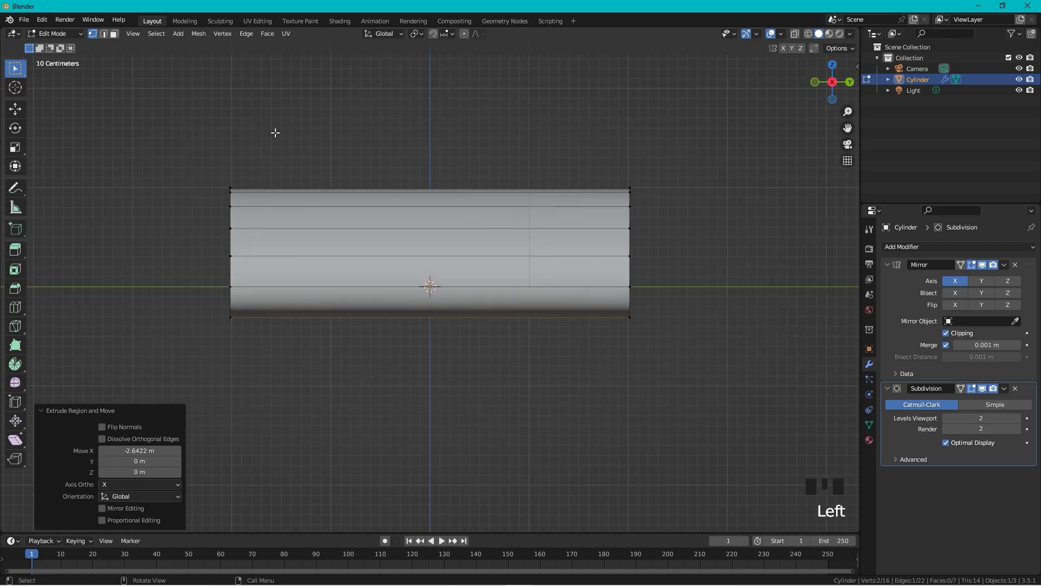
key("alt+z")
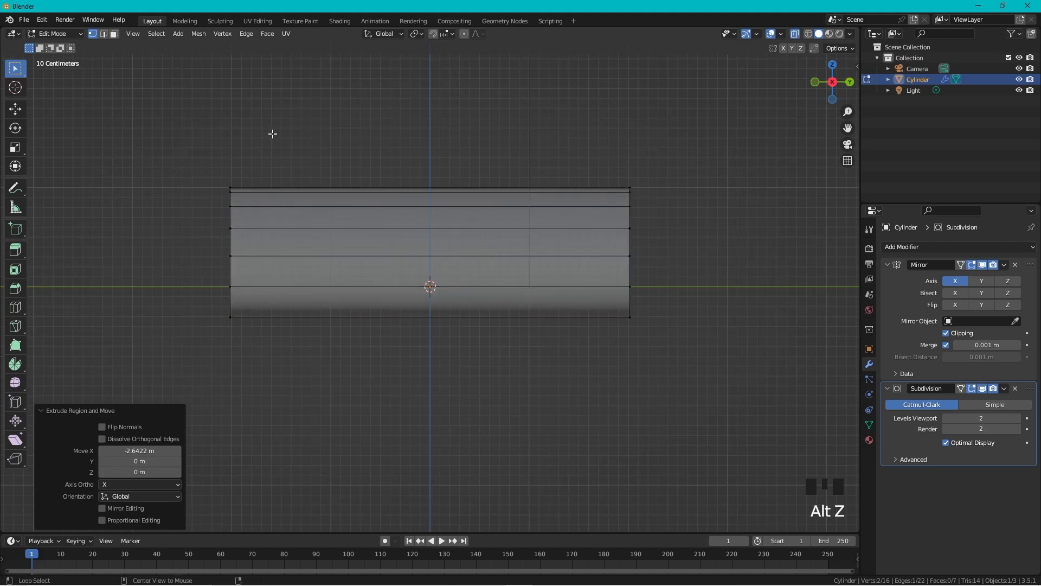
left_click_drag(275, 128, 201, 380)
middle_click_drag(227, 162, 388, 165, "shift")
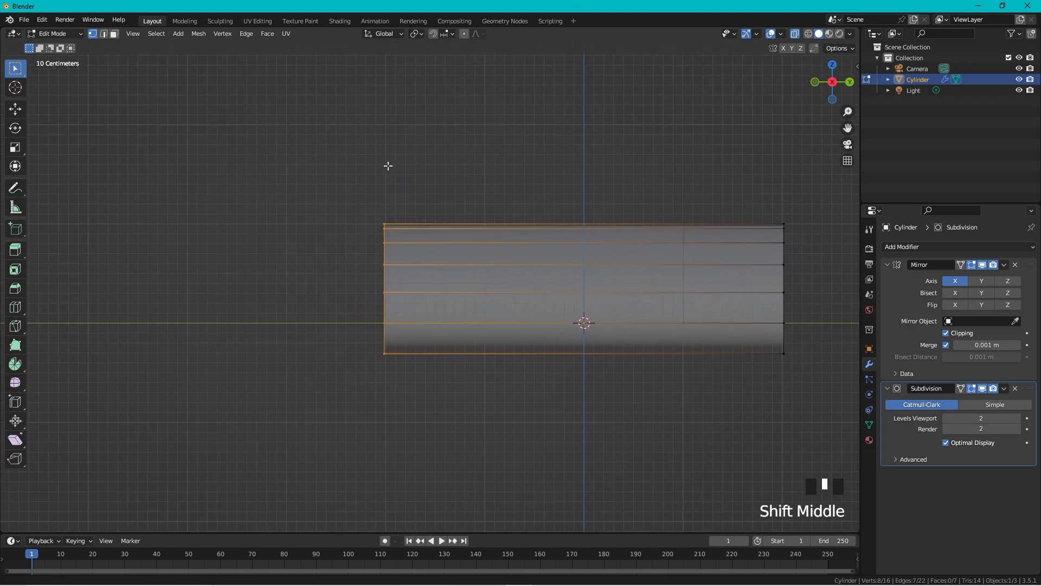
scroll(430, 259, "up", 1)
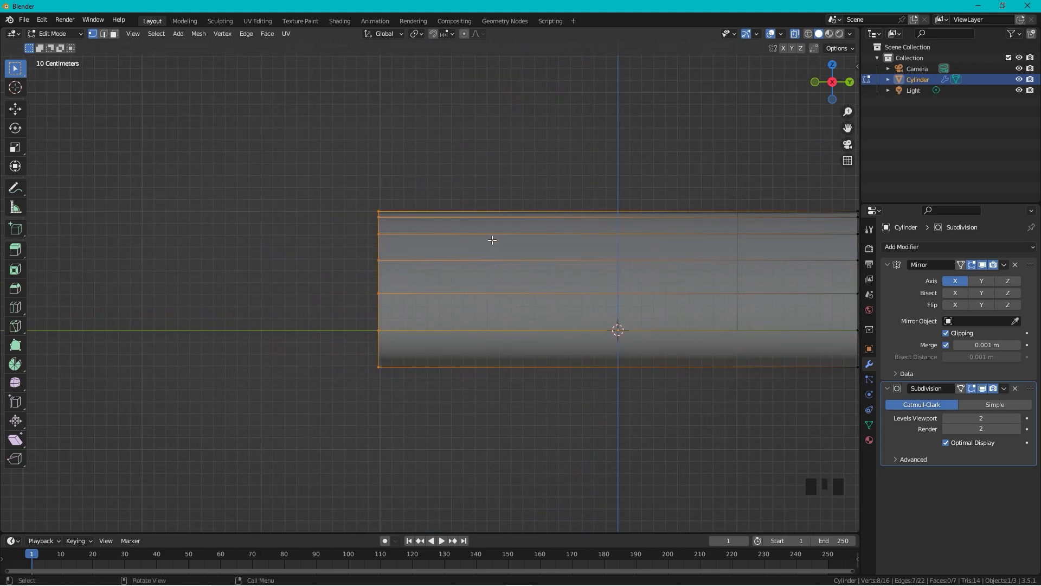
key("e")
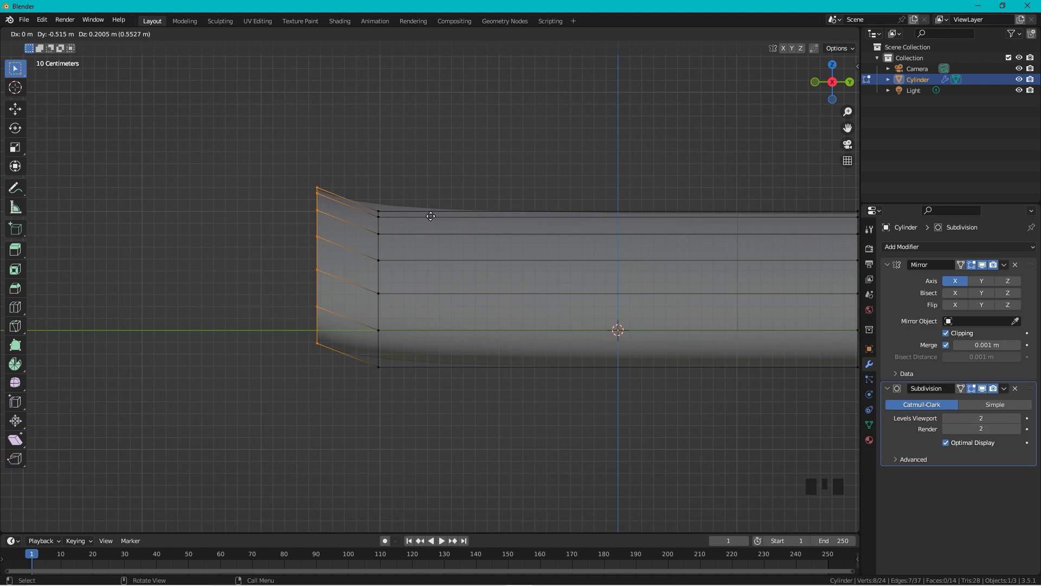
right_click(431, 215)
key("s")
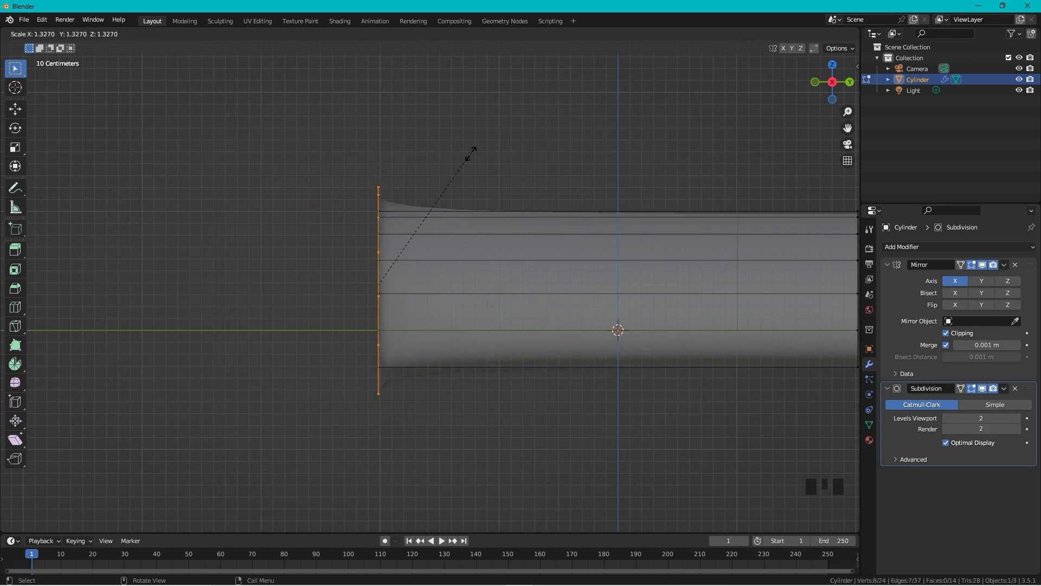
left_click(465, 177)
Step: Extrude the enlarged end loop about -0.3 m along Y to form a rim
middle_click_drag(463, 181, 478, 194)
middle_click_drag(608, 230, 445, 242)
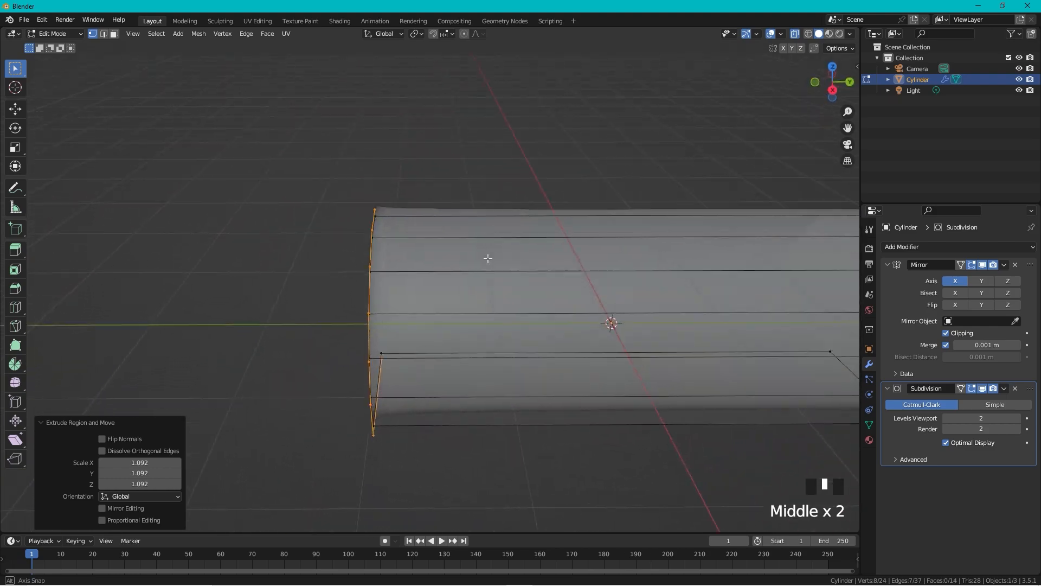
scroll(358, 185, "up", 3)
scroll(359, 186, "down", 1)
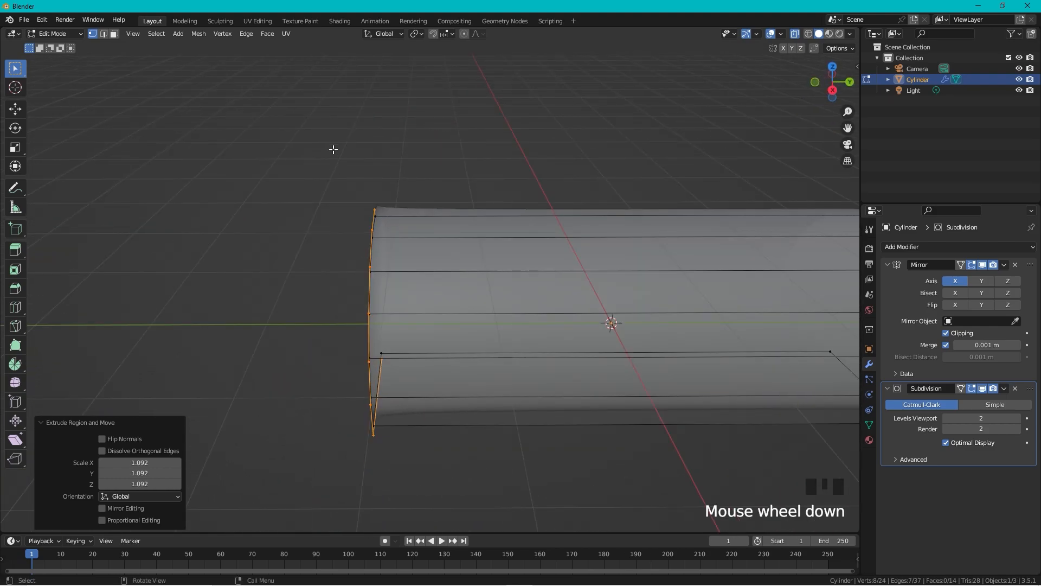
key("e")
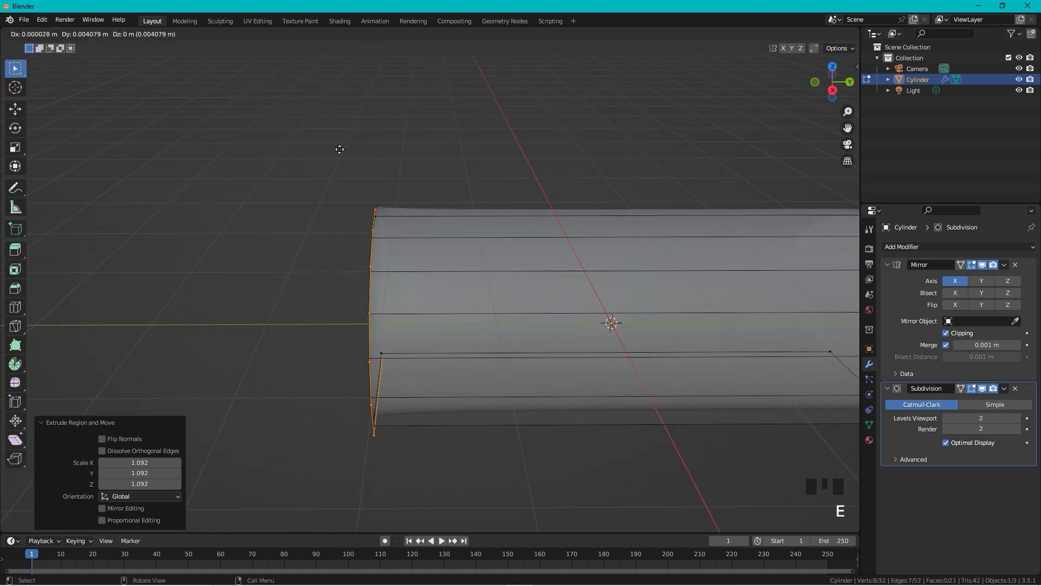
key("y")
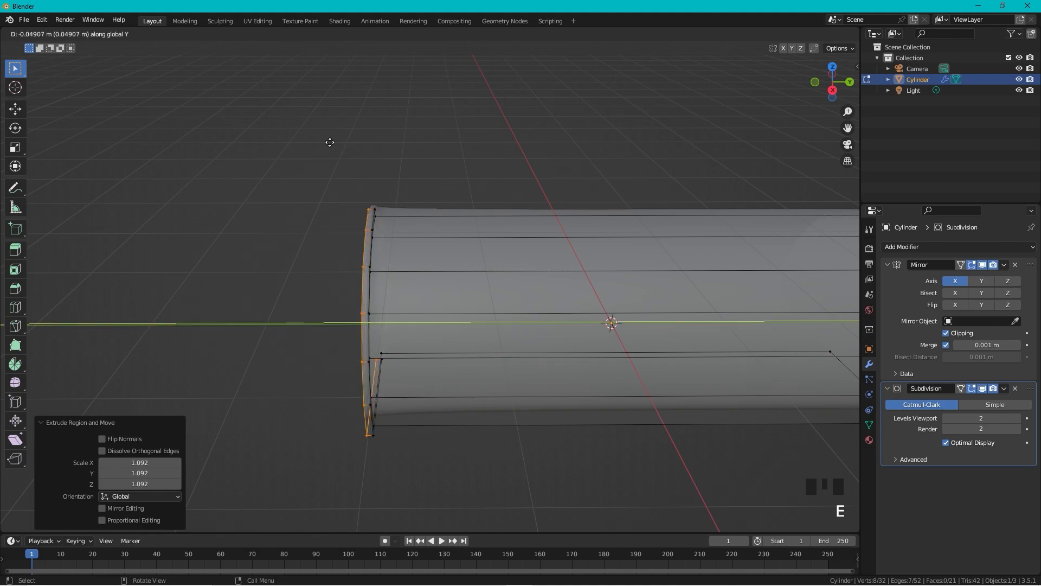
left_click(299, 145)
Step: Extrude the rim's outer loop in place, scale it inward to about 0.65, and inspect the rim in Object Mode
middle_click_drag(314, 158, 379, 155)
key("e")
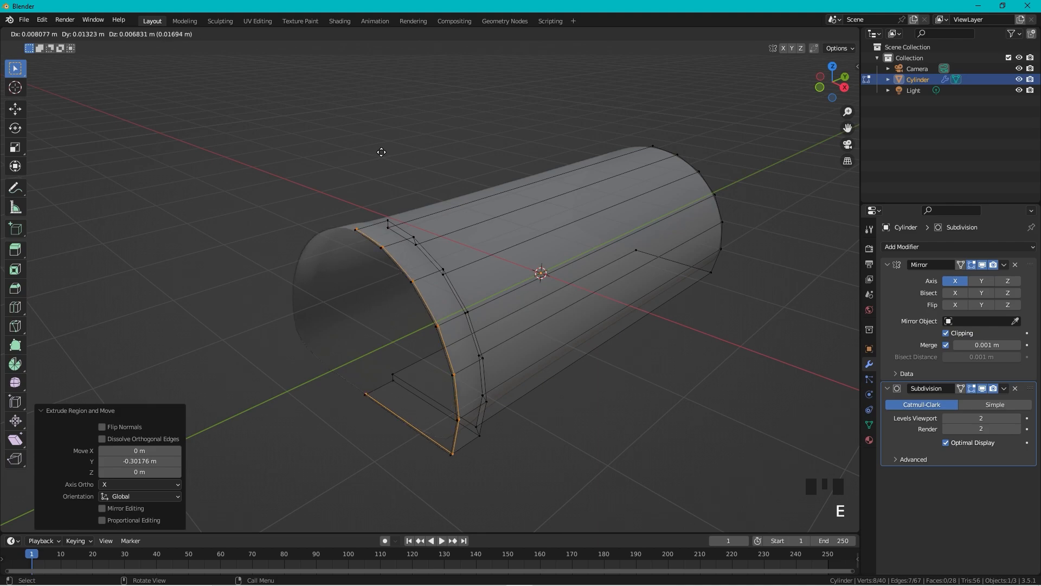
key("s")
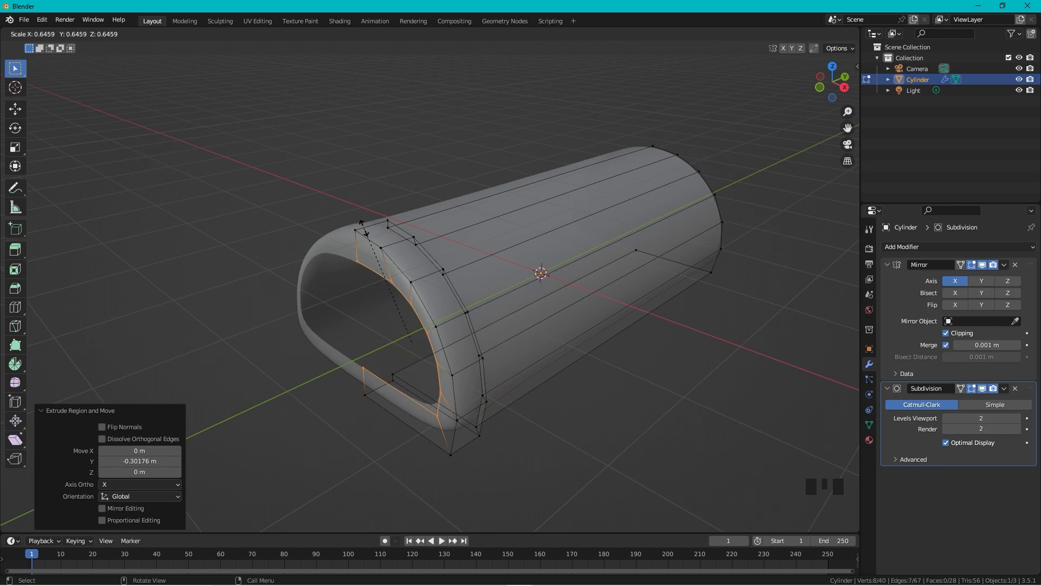
left_click(363, 228)
middle_click_drag(459, 225, 372, 211)
key("Tab")
scroll(372, 240, "up", 2)
scroll(373, 240, "down", 2)
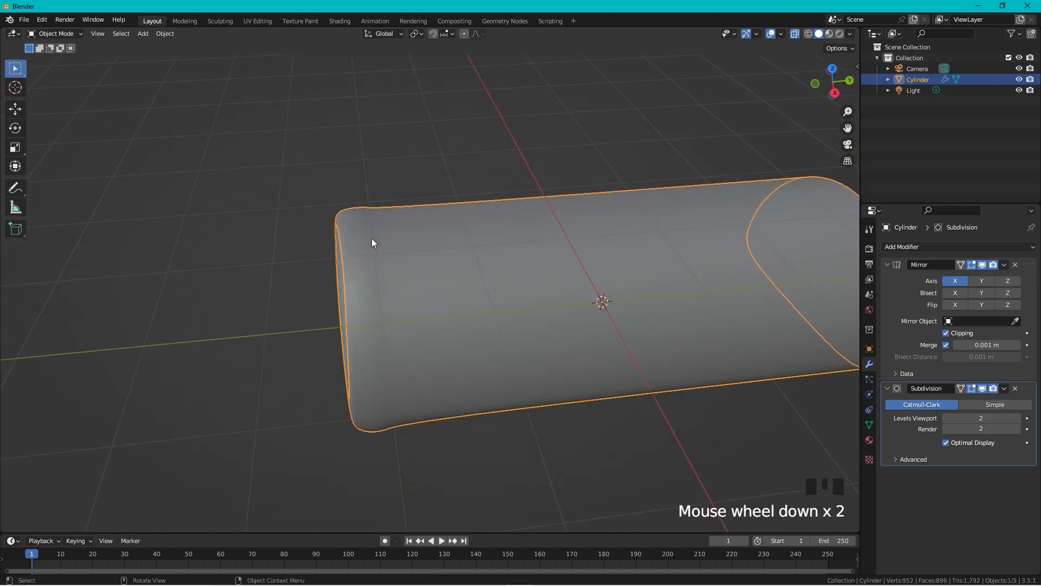
Step: In Edit Mode, add one loop cut along the body and slide it against the rim at a factor of about -0.983
key("Tab")
middle_click_drag(372, 240, 372, 216)
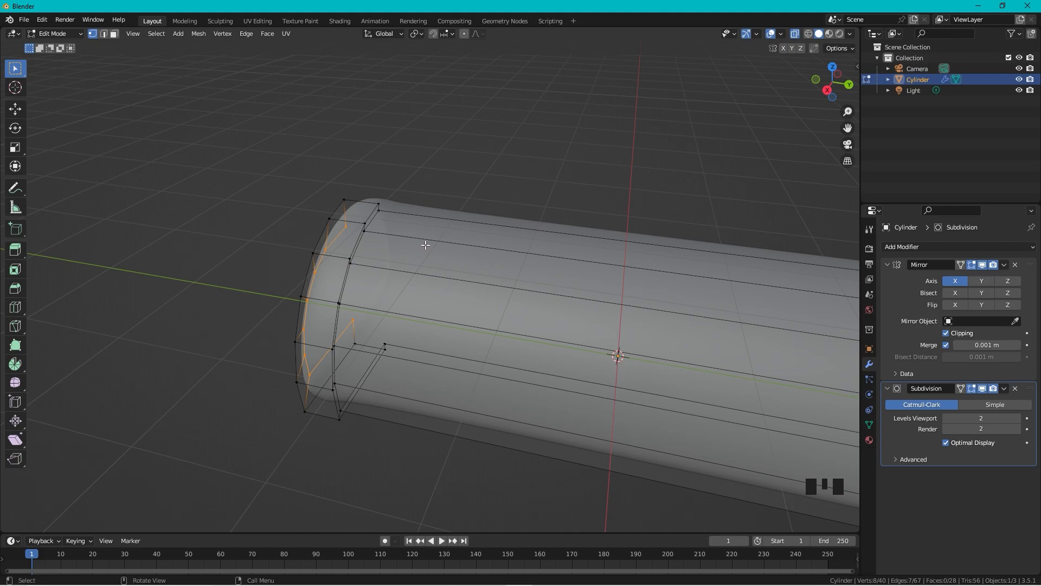
key("ctrl+r")
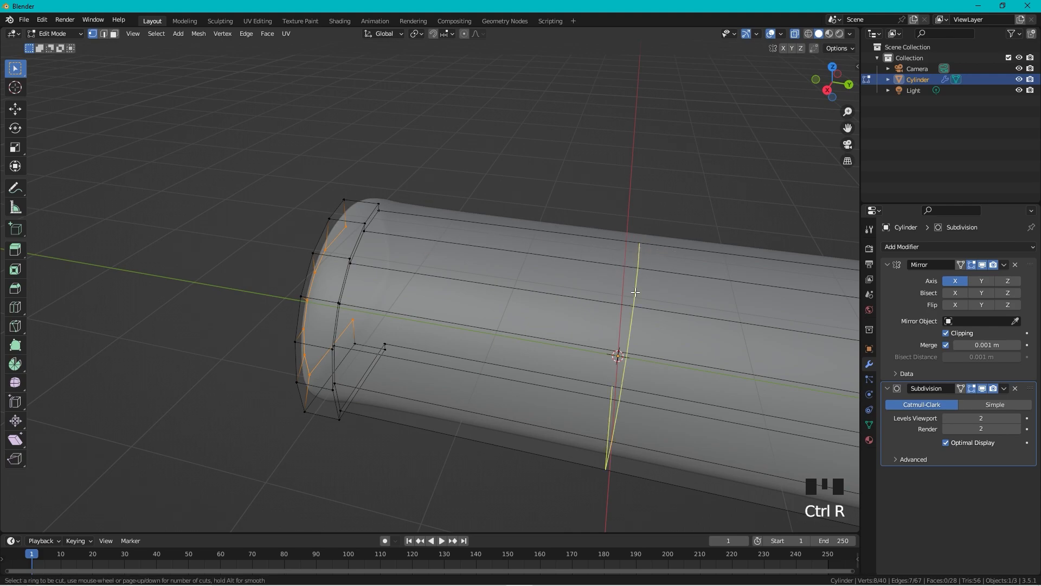
left_click(641, 255)
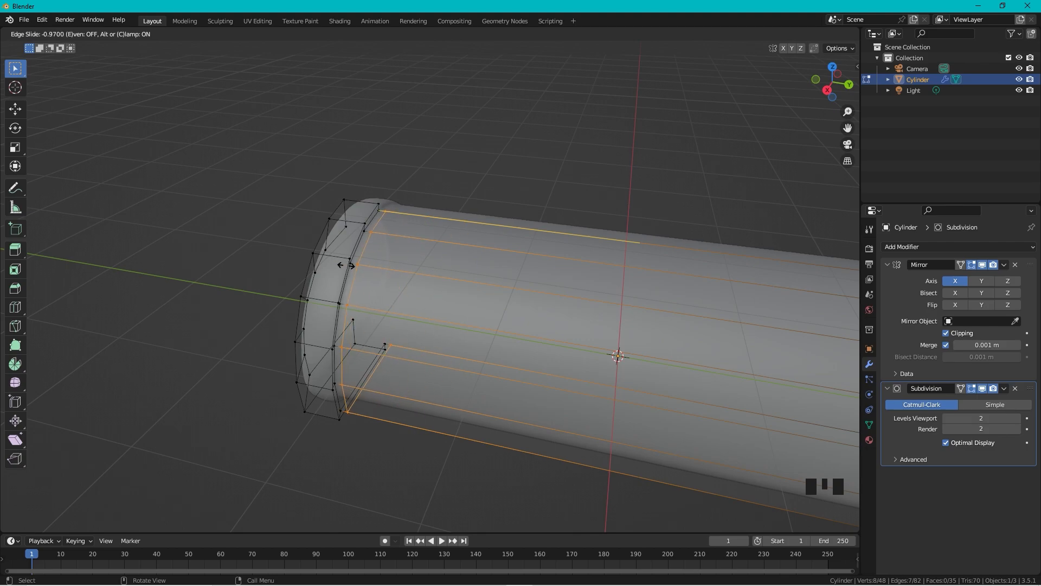
left_click(347, 264)
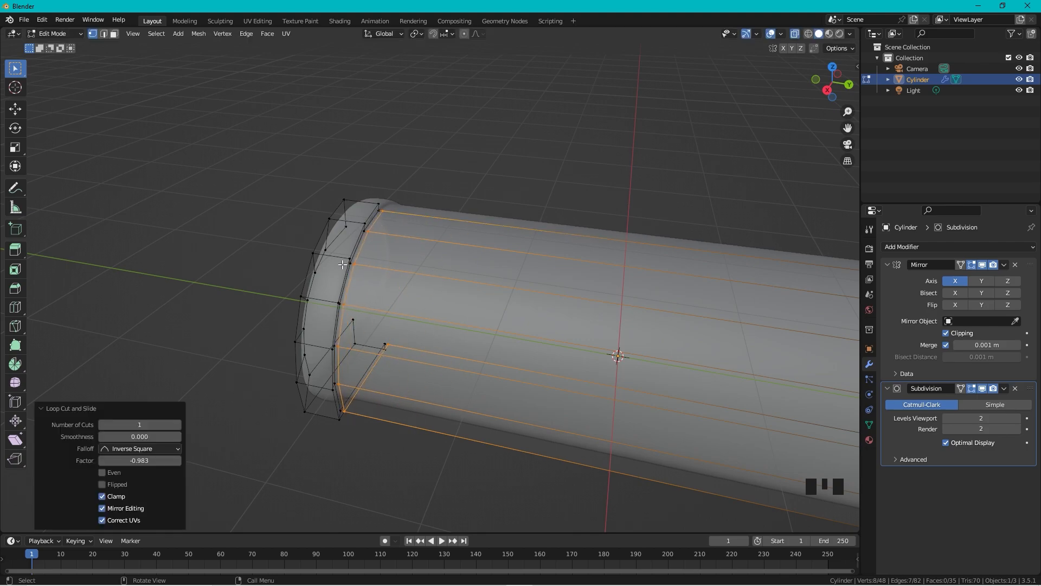
Step: Add one loop cut around the rim and slide it toward its outer edge at a factor of about -0.821
key("ctrl+r")
left_click(352, 193)
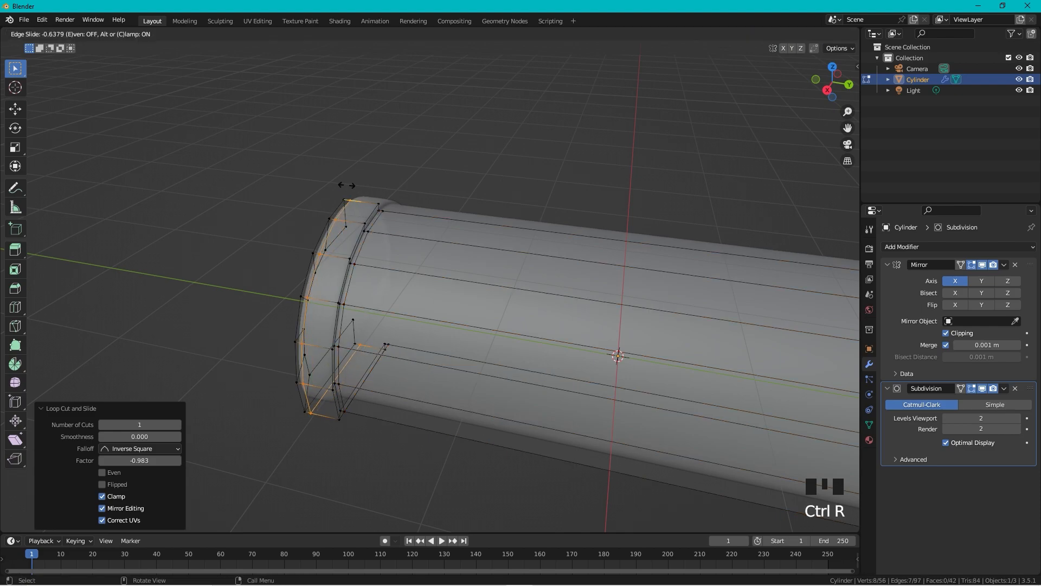
left_click(355, 188)
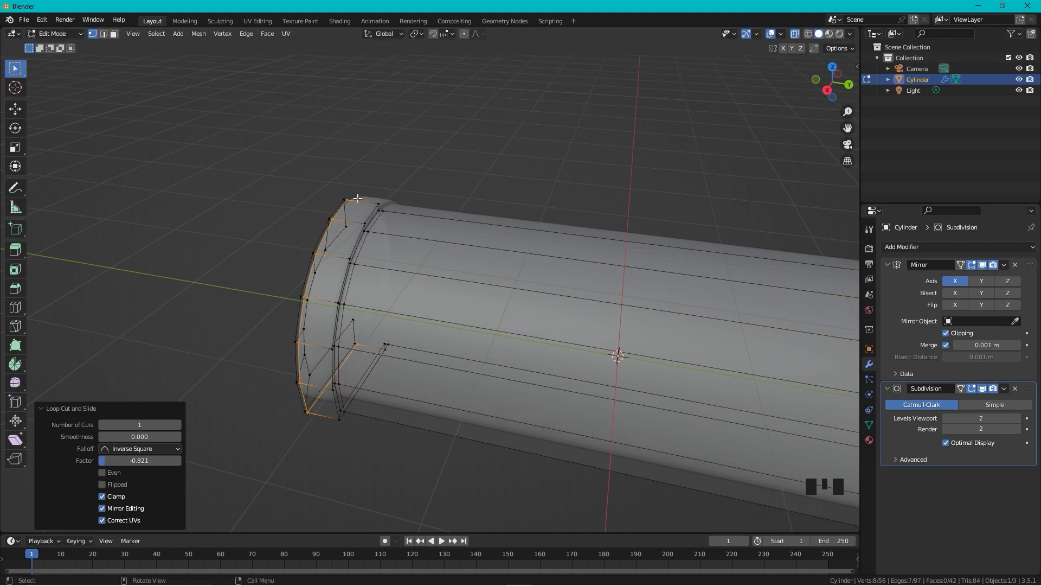
Step: Inspect the end rim and its edges from several angles, finishing in Object Mode
middle_click_drag(284, 221, 425, 209)
scroll(516, 285, "up", 1)
scroll(521, 297, "down", 1)
middle_click_drag(521, 298, 408, 342)
scroll(481, 309, "up", 1)
scroll(487, 301, "down", 1)
scroll(495, 275, "up", 1)
key("Tab")
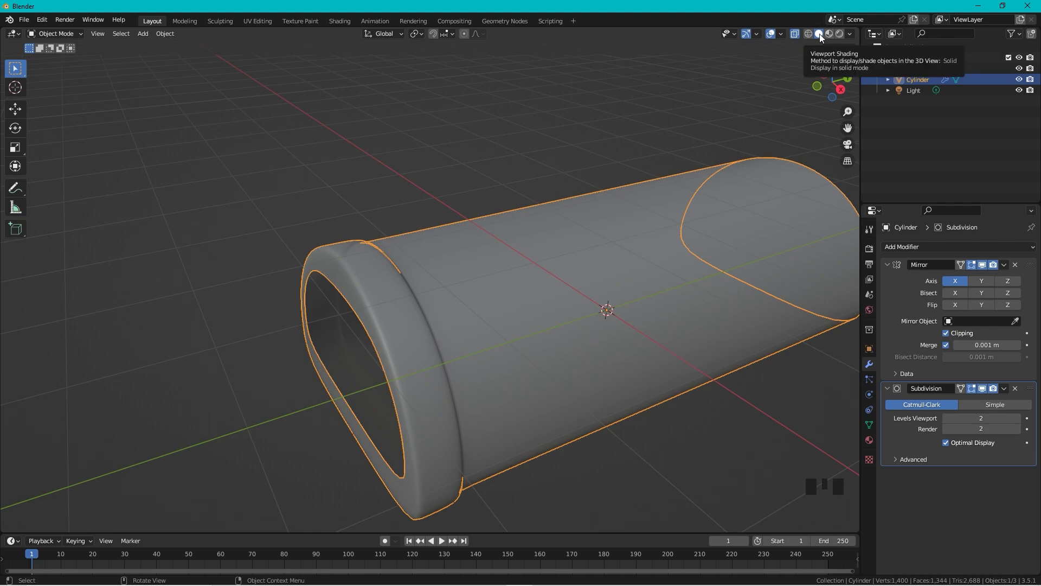
Step: Set the viewport lighting to the glossy red MatCap, turn off X-Ray, deselect the tube and check the reflections around the rim
left_click(849, 34)
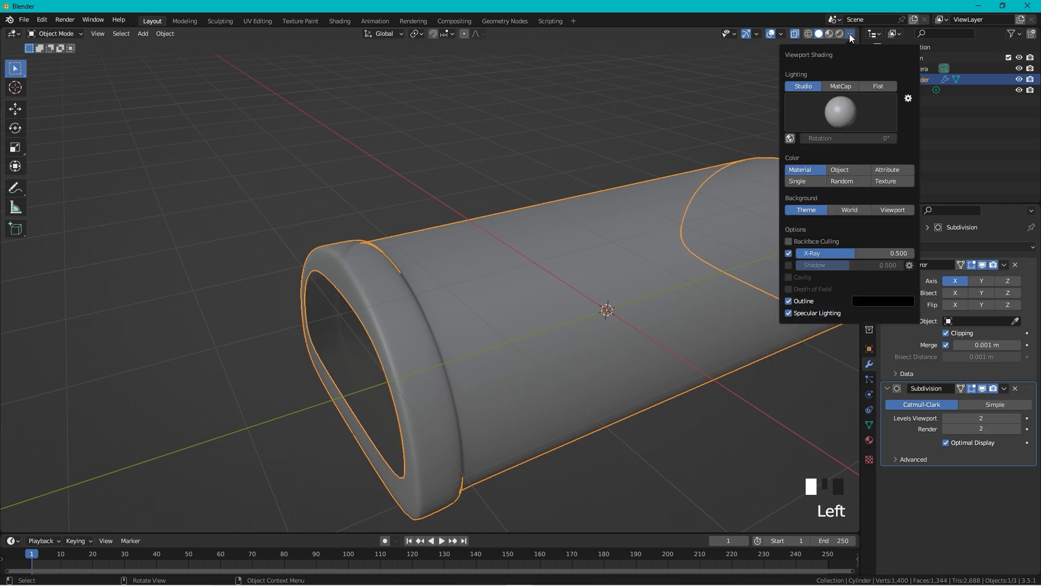
left_click(840, 86)
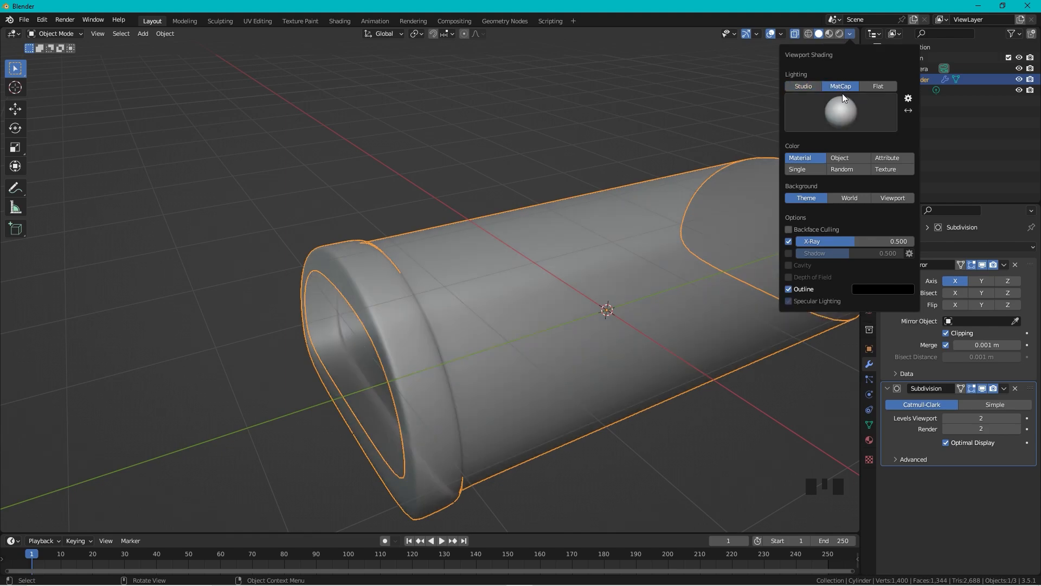
left_click(846, 109)
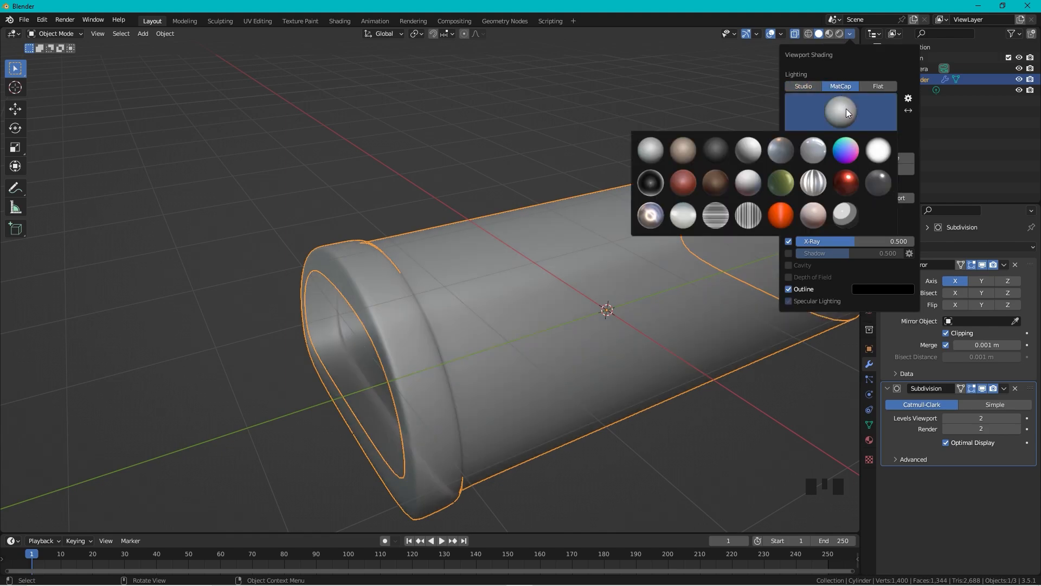
left_click(853, 182)
left_click(552, 148)
middle_click_drag(552, 147, 564, 161)
key("alt+z")
middle_click_drag(503, 245, 452, 227)
middle_click_drag(495, 132, 519, 150)
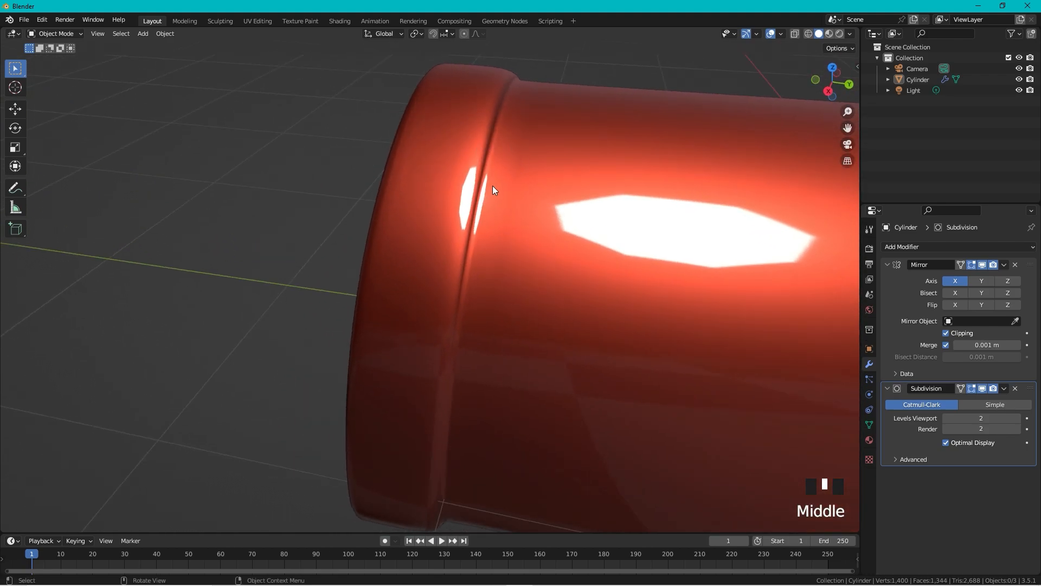
Step: In Edit Mode, select the rim's outer edge loop facing the tube body and crease it to 1.000
left_click(460, 128)
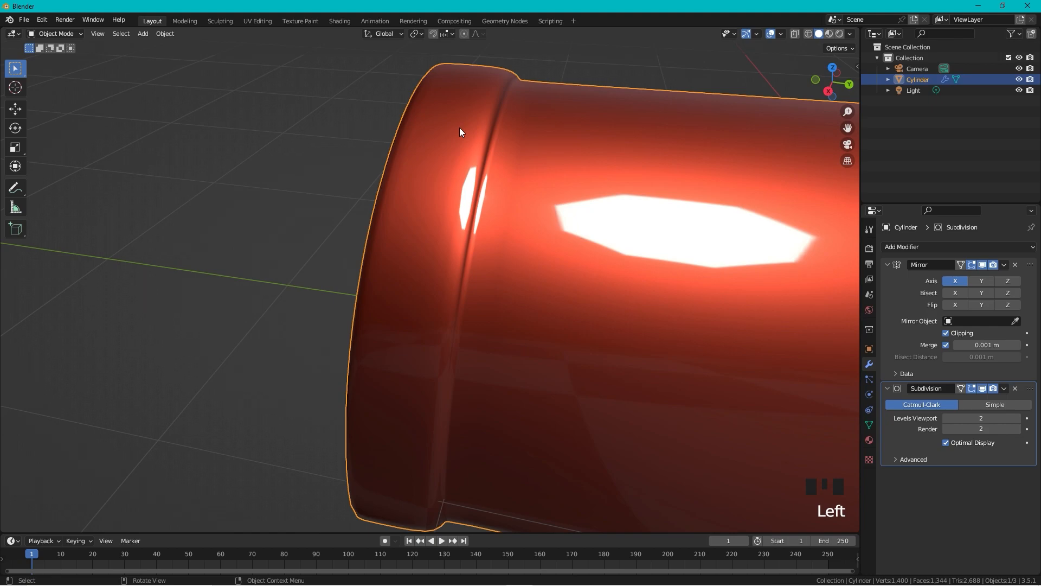
key("Tab")
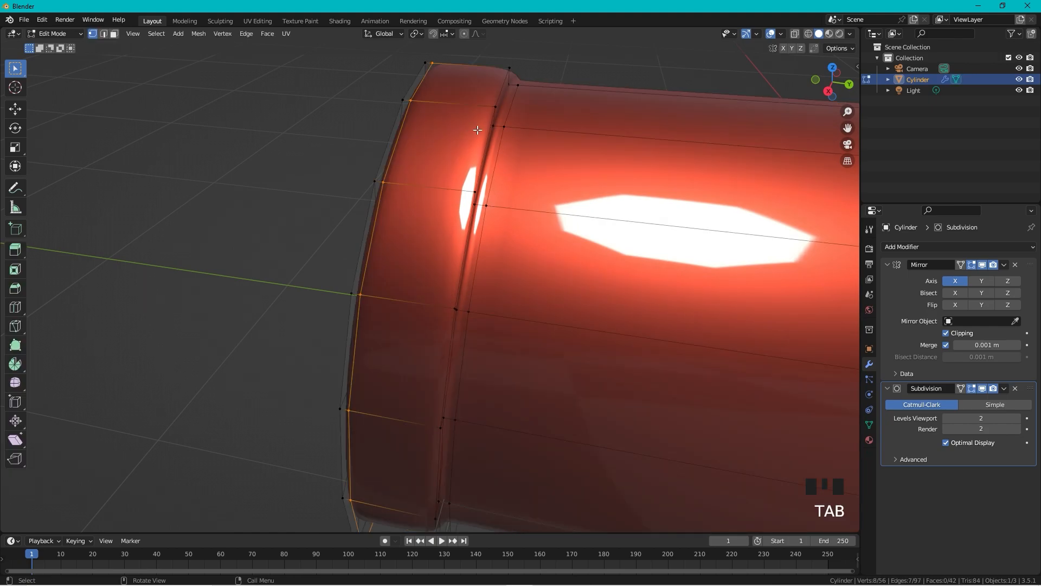
left_click(500, 89, "alt")
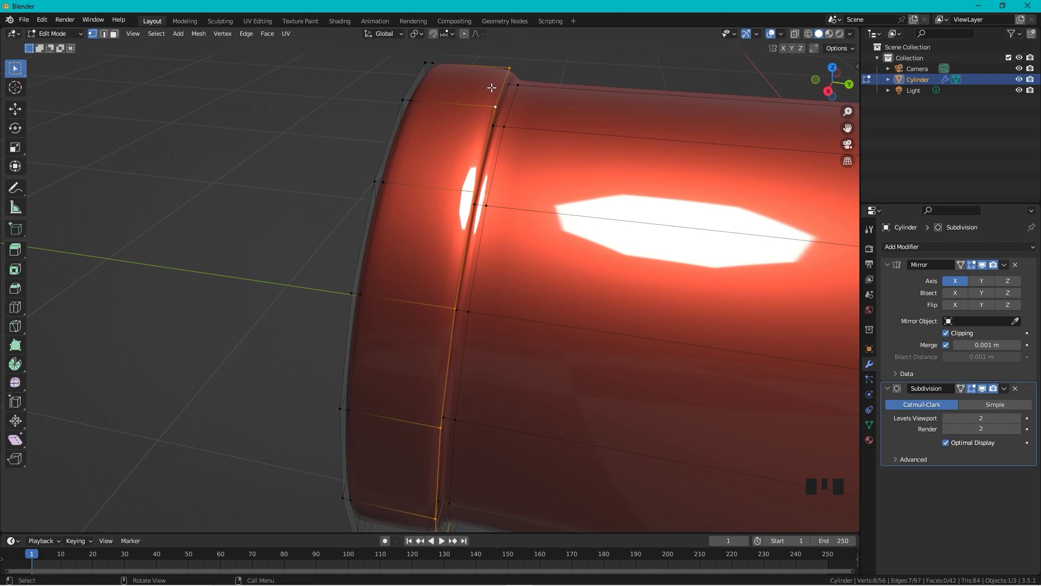
key("shift+e")
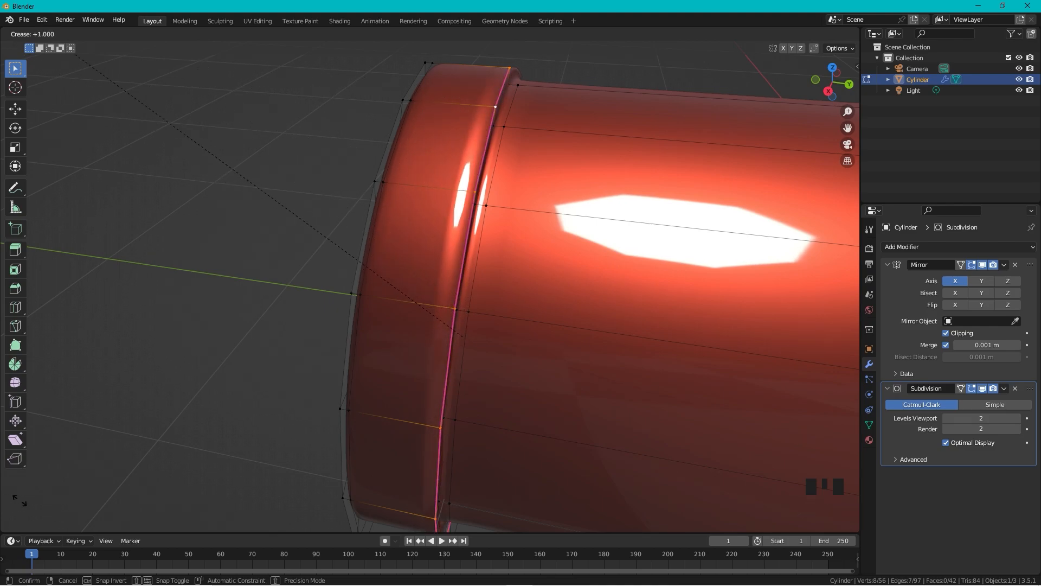
left_click(76, 60)
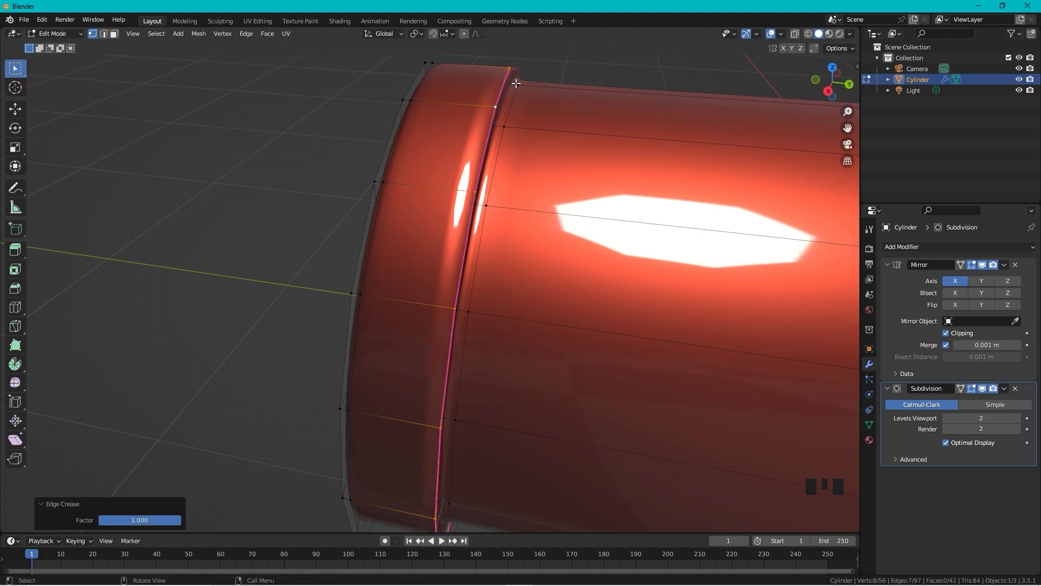
Step: Crease the adjacent edge loop where the rim meets the body, and inspect the seam in Object Mode
middle_click_drag(510, 116, 490, 109)
left_click(497, 106, "alt")
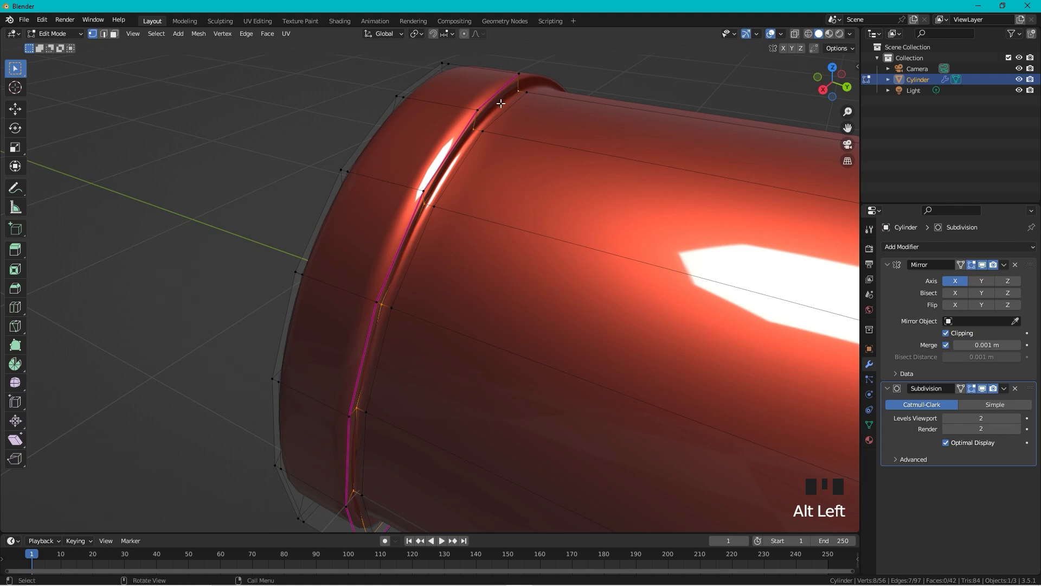
key("shift+e")
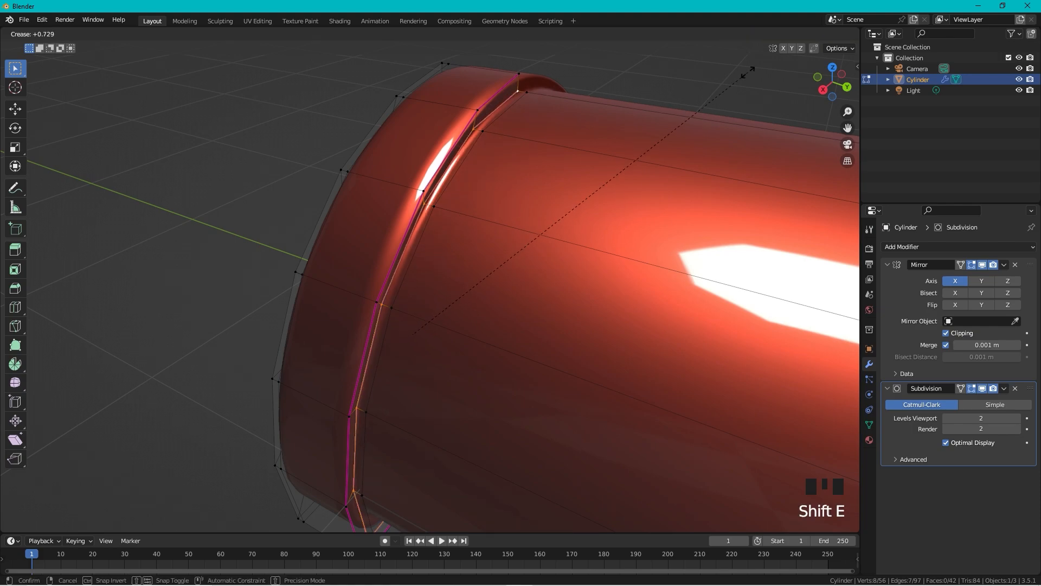
left_click(751, 70)
key("Tab")
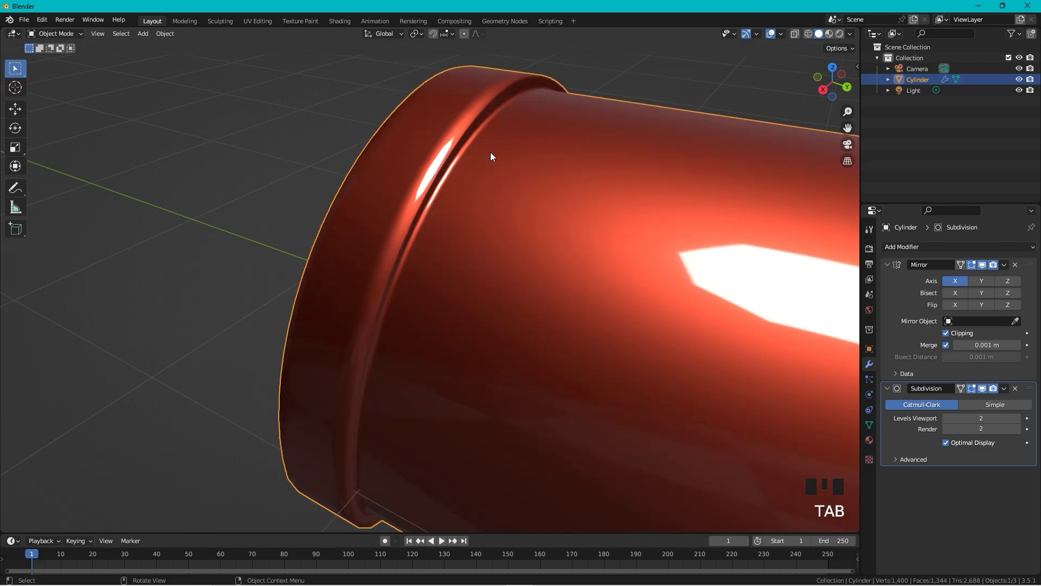
middle_click_drag(451, 161, 392, 162)
middle_click_drag(504, 120, 437, 179)
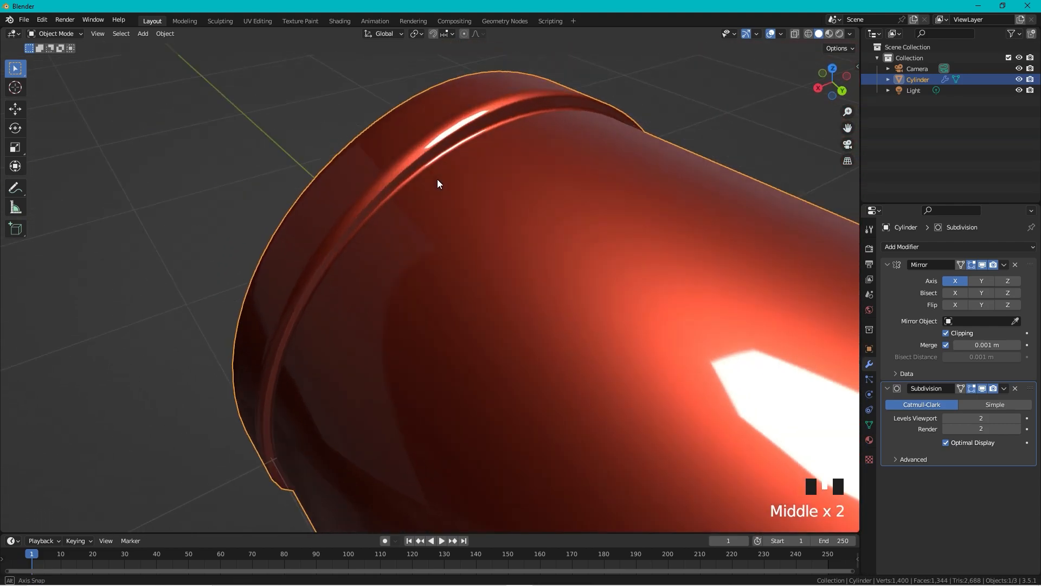
middle_click_drag(326, 302, 365, 307)
mouse_move(472, 218)
middle_mouse_down()
mouse_move(437, 216)
mouse_move(474, 226)
middle_mouse_up()
Step: Crease the outer edge loop on the rim's open front end and check it up close in Object Mode
key("Tab")
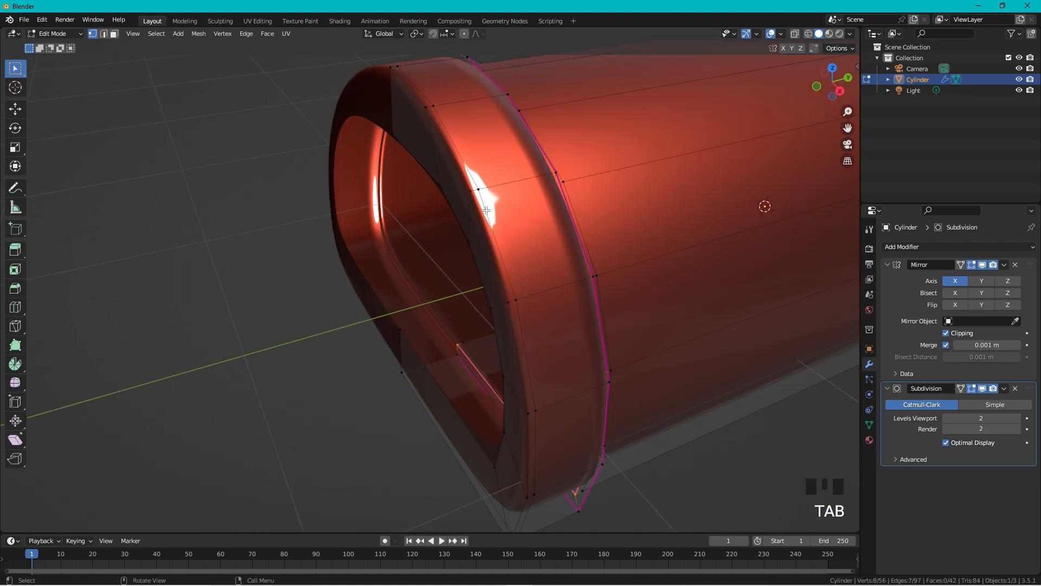
left_click(481, 212, "alt")
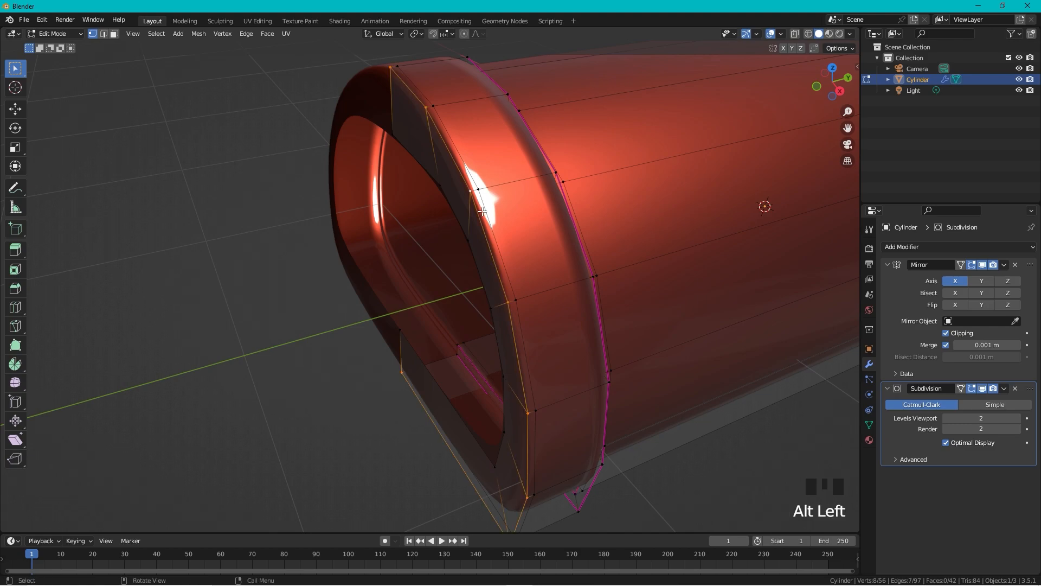
key("shift+e")
left_click(734, 152)
key("Tab")
middle_click_drag(518, 186, 476, 200)
scroll(500, 217, "up", 2)
left_click(539, 221)
Step: In front view, slide the opening's first inner vertex beside the centre line toward the centre with a factor of about 0.344
key("Tab")
scroll(530, 226, "down", 2)
middle_click_drag(530, 226, 625, 211)
middle_click_drag(625, 211, 629, 249, "shift")
left_click(832, 96)
middle_click_drag(597, 157, 595, 216, "shift")
middle_click_drag(600, 254, 583, 202, "shift")
left_click(530, 193)
left_click_drag(530, 193, 488, 226)
left_click(625, 206)
scroll(629, 203, "up", 1)
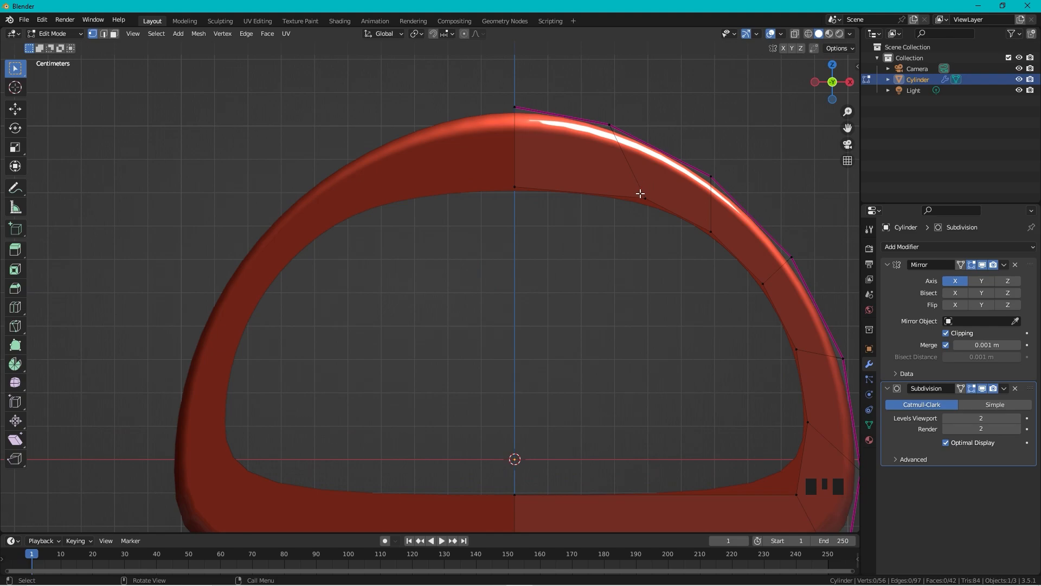
left_click_drag(660, 185, 629, 223)
key("g")
key("g")
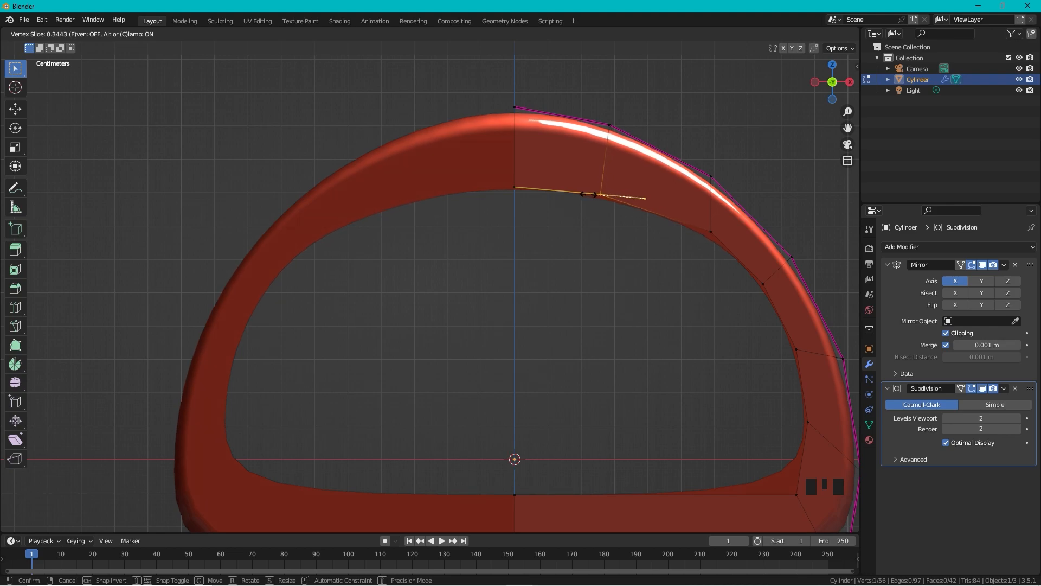
left_click(588, 194)
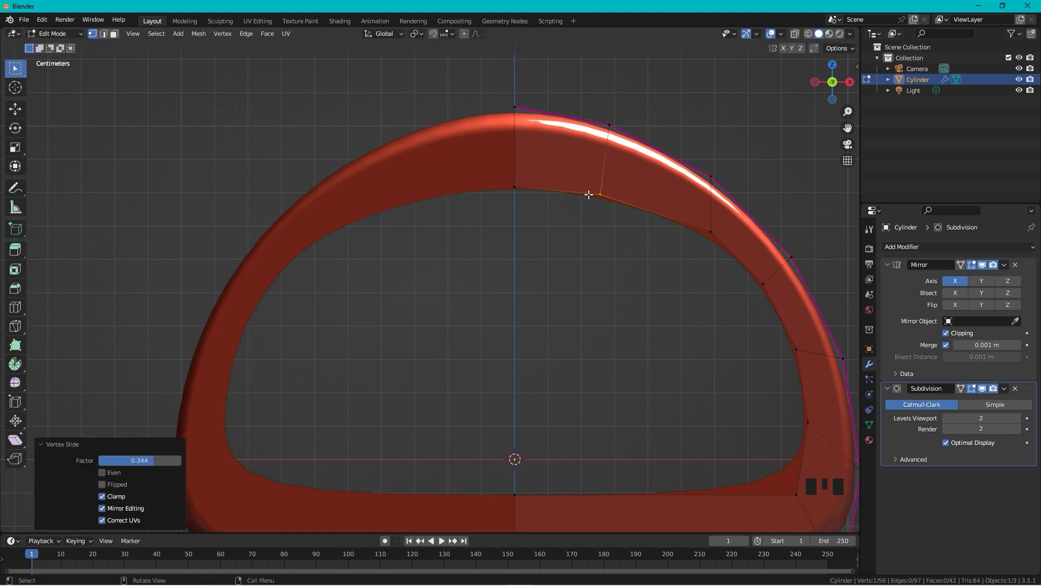
Step: Move the second inner vertex of the opening about -0.086 m in X and -0.008 m in Z
left_click(701, 241)
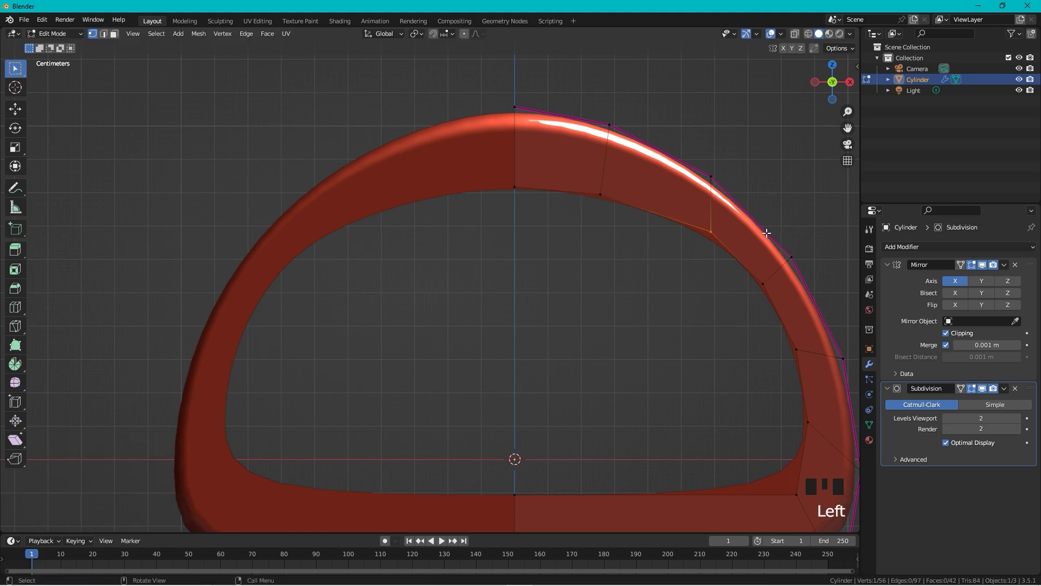
key("g")
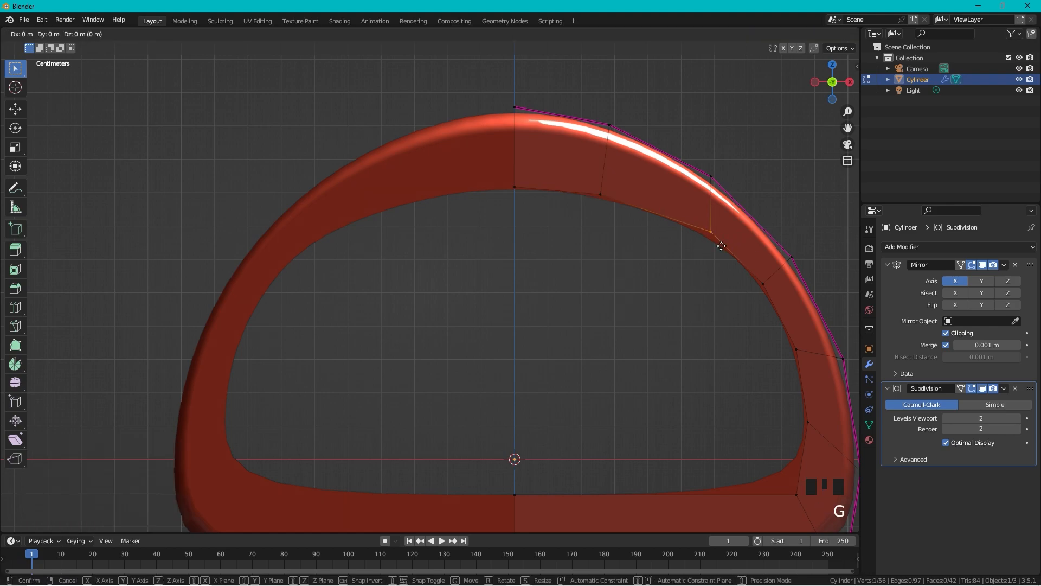
left_click(693, 247)
Step: Select the four inner vertices down the opening's side and move them about -0.086 m along X
left_click(763, 283)
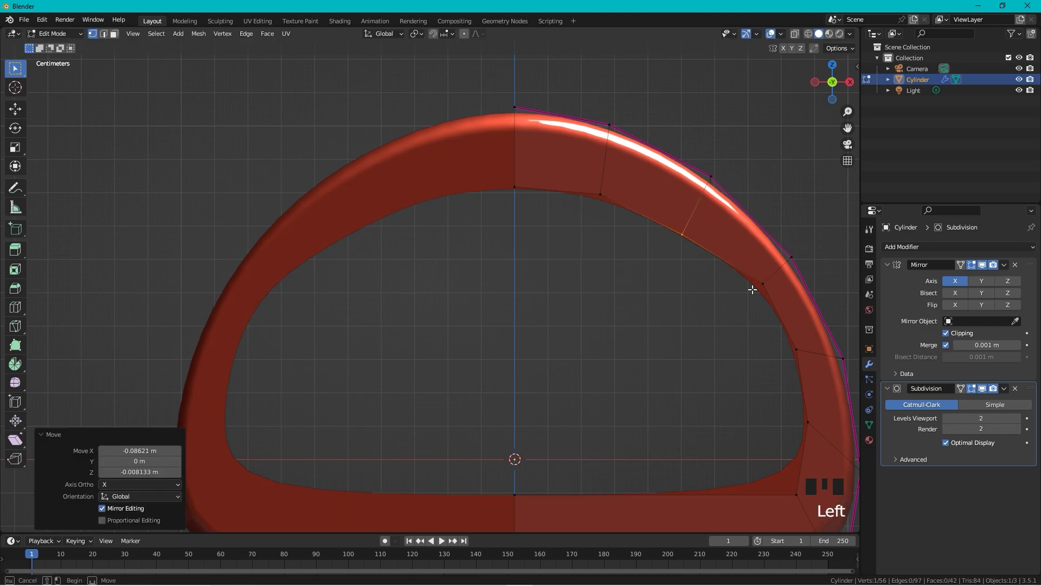
left_click(796, 349, "shift")
left_click(808, 421, "shift")
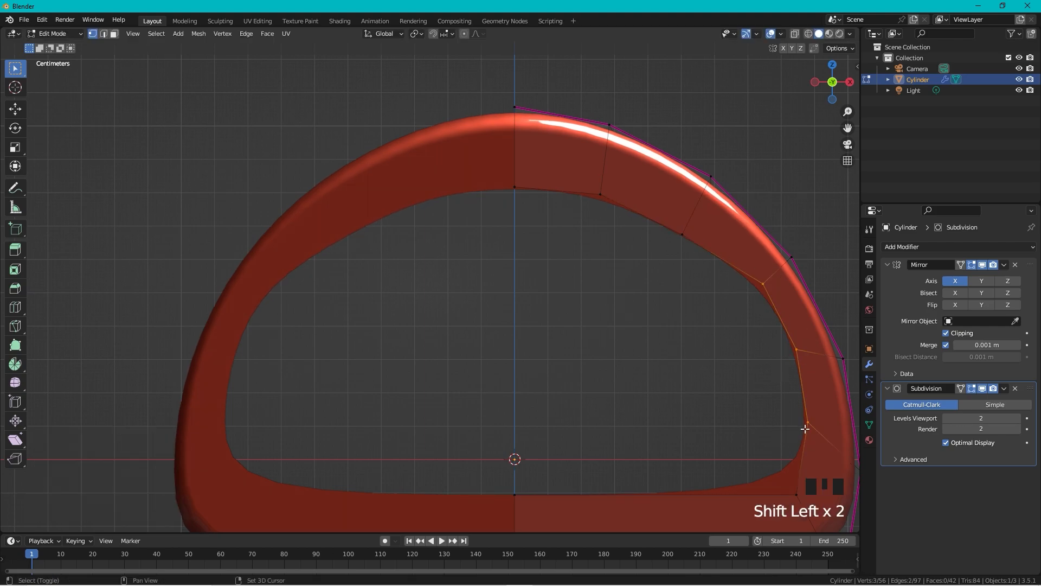
left_click(808, 488, "shift")
scroll(735, 351, "down", 2)
middle_click_drag(735, 351, 693, 369, "shift")
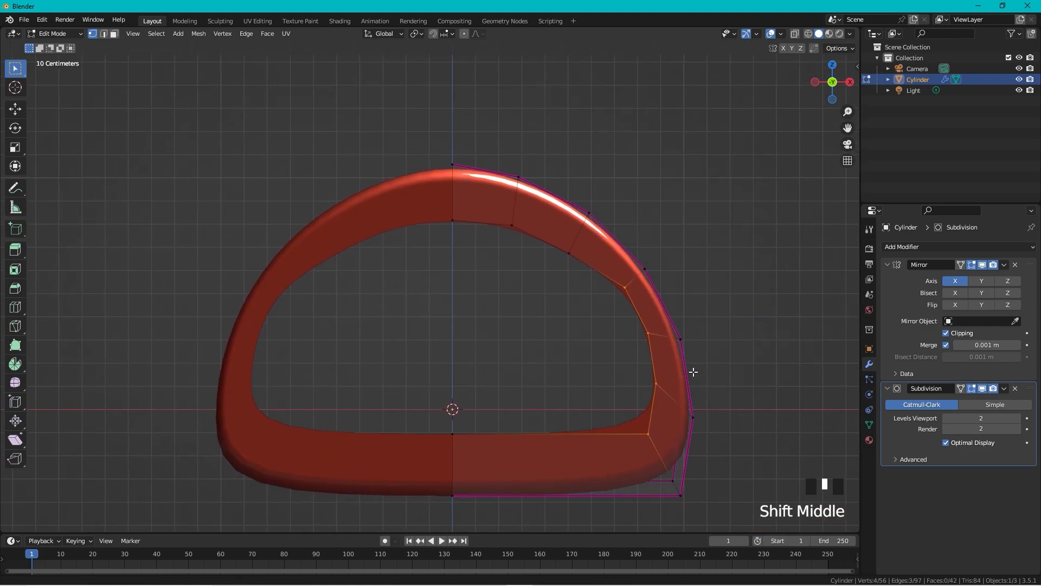
scroll(692, 372, "up", 2)
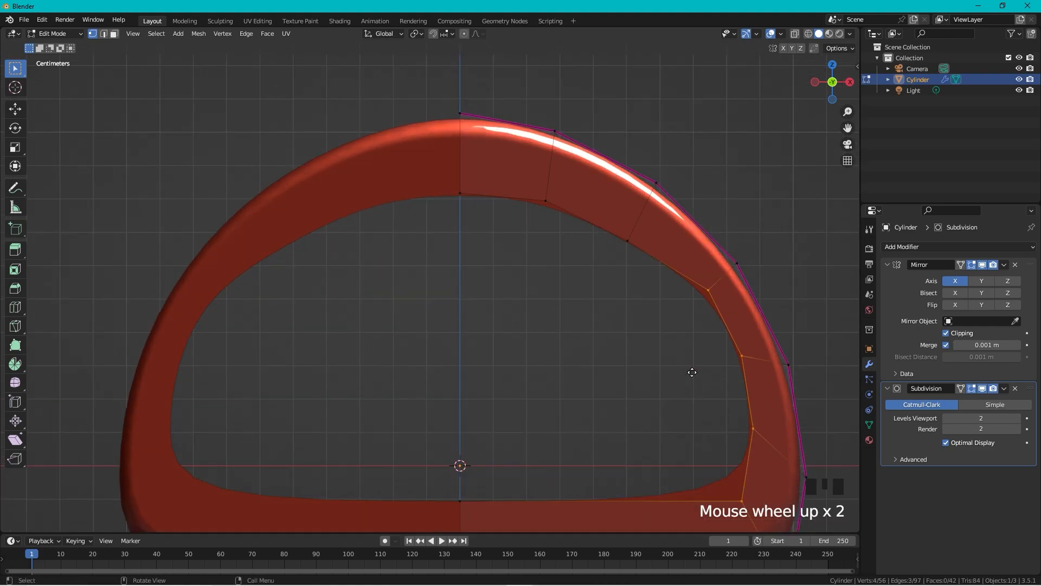
key("g")
key("x")
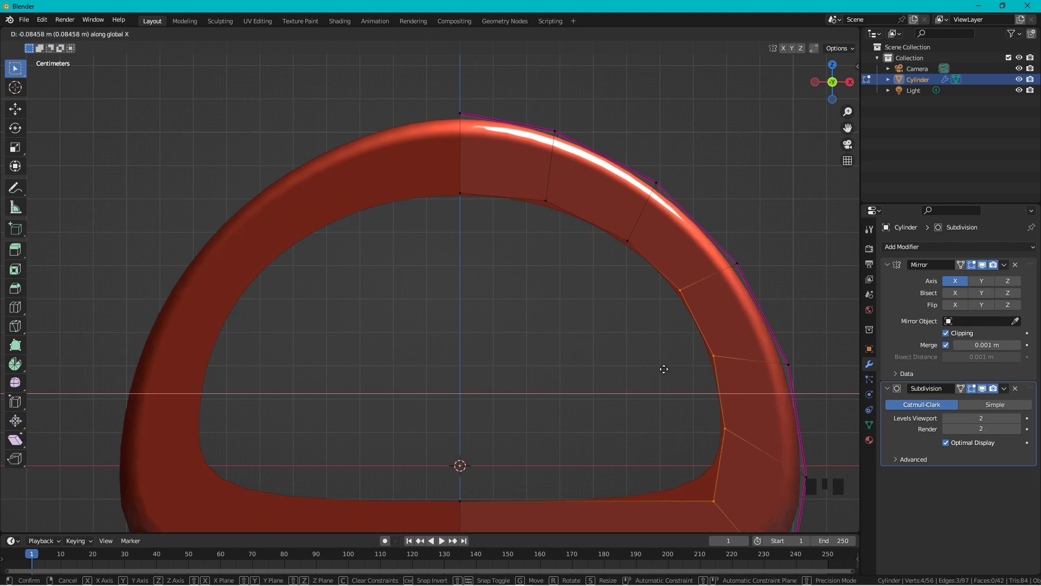
left_click(664, 369)
scroll(635, 366, "down", 1)
middle_click_drag(618, 356, 625, 288, "shift")
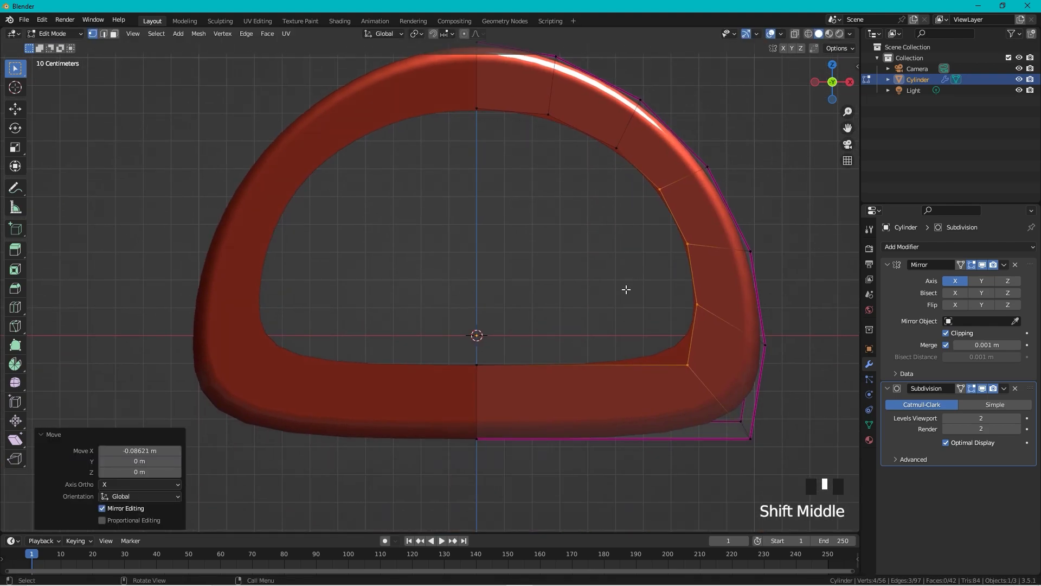
Step: Add one loop cut along the tube's lower side and slide it toward the floor at a factor of about -0.65
key("Tab")
middle_click_drag(764, 361, 613, 323)
key("Tab")
middle_click_drag(627, 402, 654, 426)
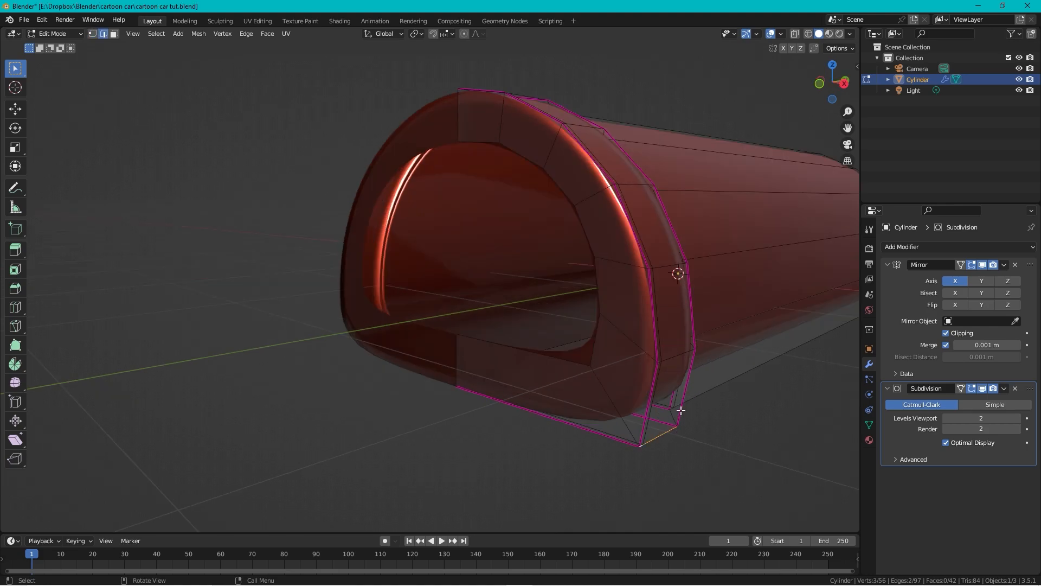
key("ctrl+r")
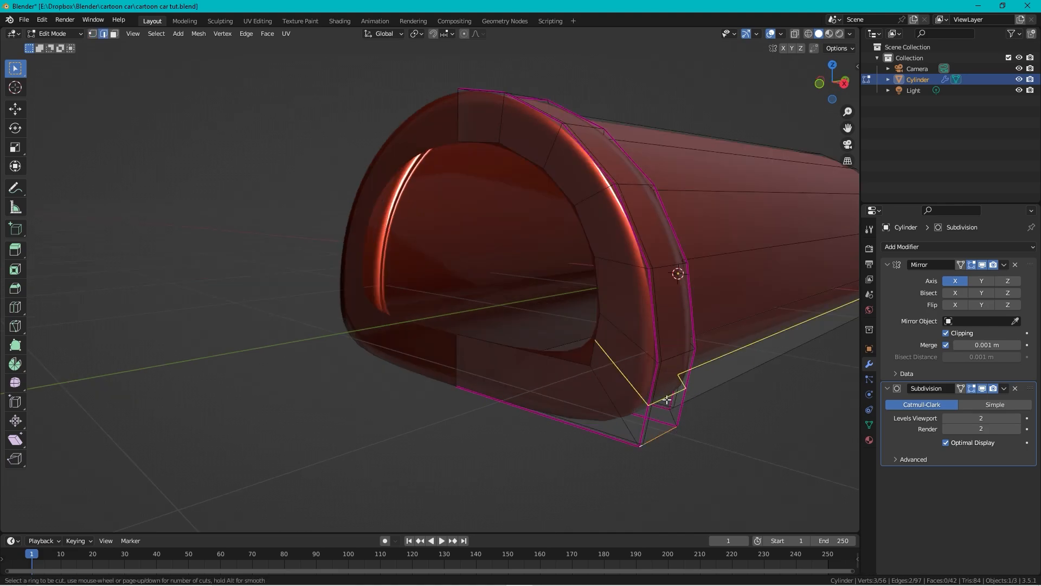
left_click(667, 401)
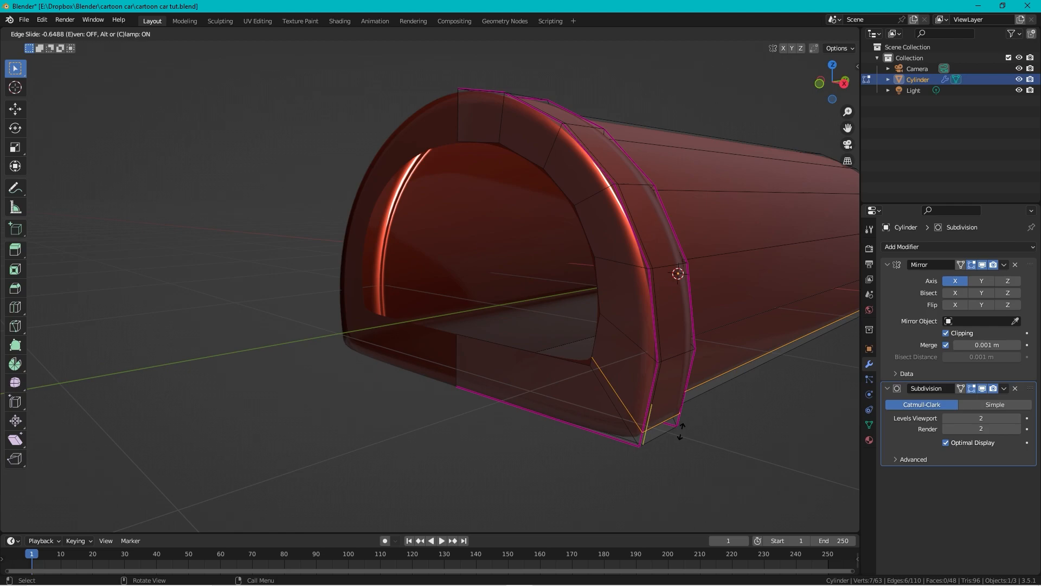
left_click(681, 431)
Step: In front view with X-Ray and vertex selection, select all floor vertices and move them about -0.275 m along Z
scroll(679, 380, "down", 3)
middle_click_drag(720, 350, 579, 404)
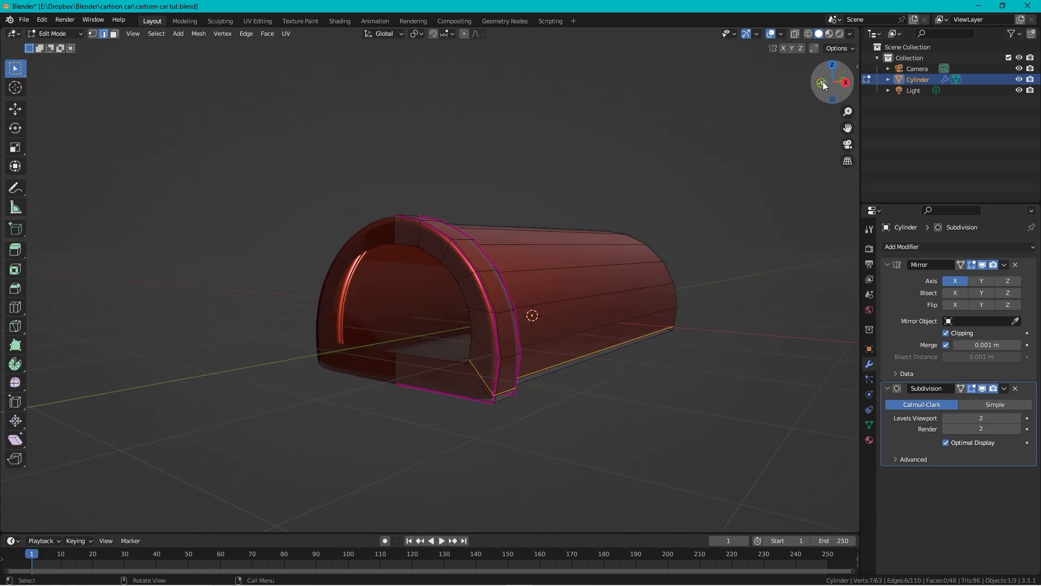
left_click(822, 82)
scroll(625, 219, "up", 3)
key("alt+z")
middle_click_drag(749, 310, 687, 301, "shift")
key("1")
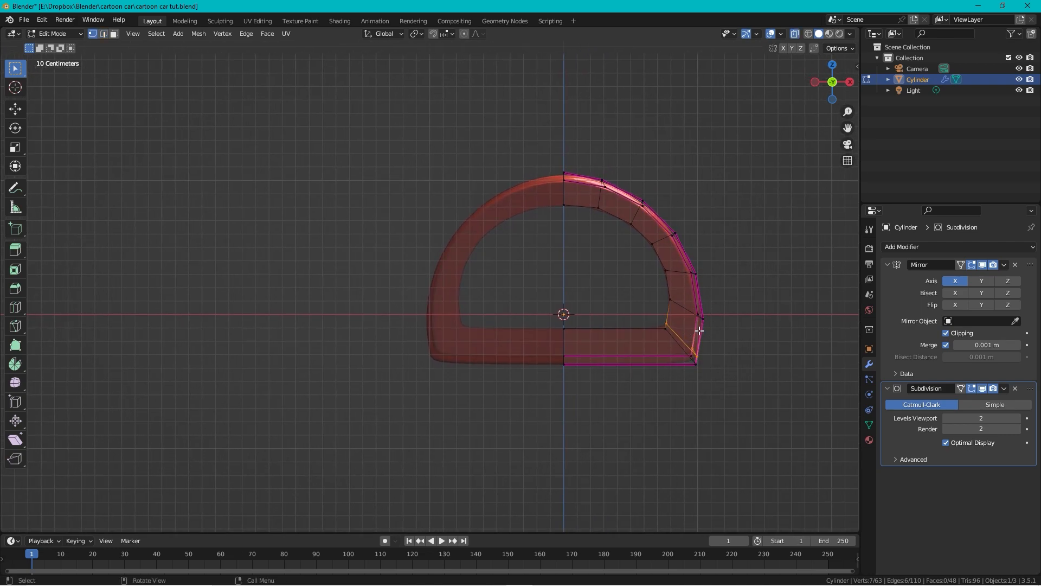
left_click_drag(686, 315, 536, 386)
left_click_drag(720, 343, 674, 372, "shift")
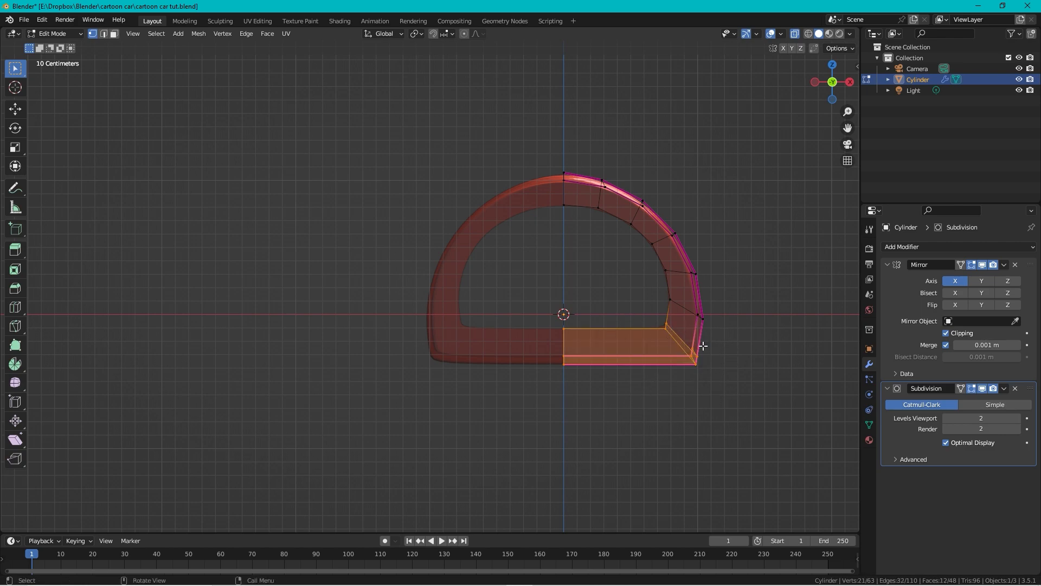
key("g")
key("z")
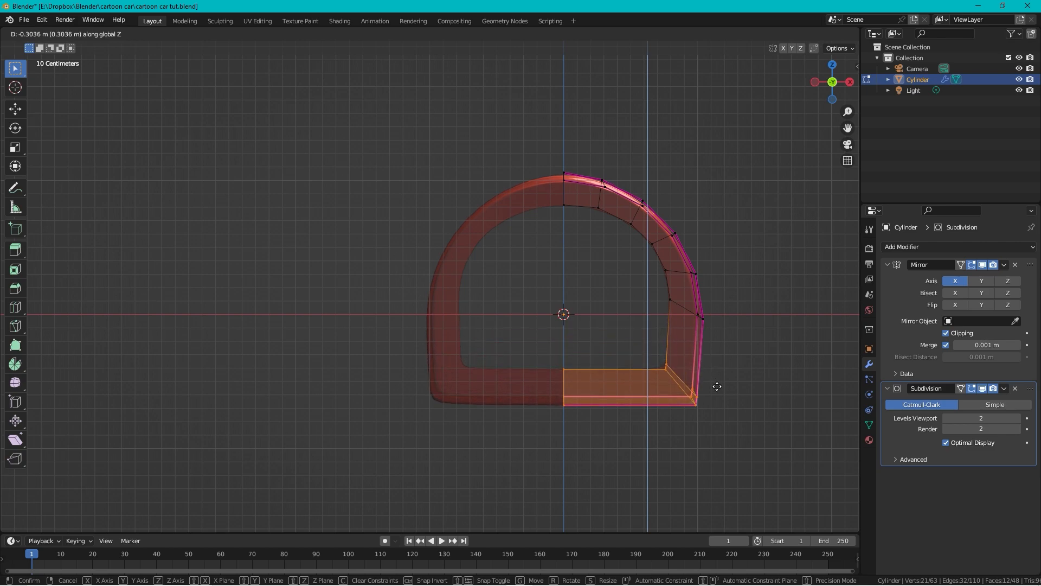
left_click(719, 382)
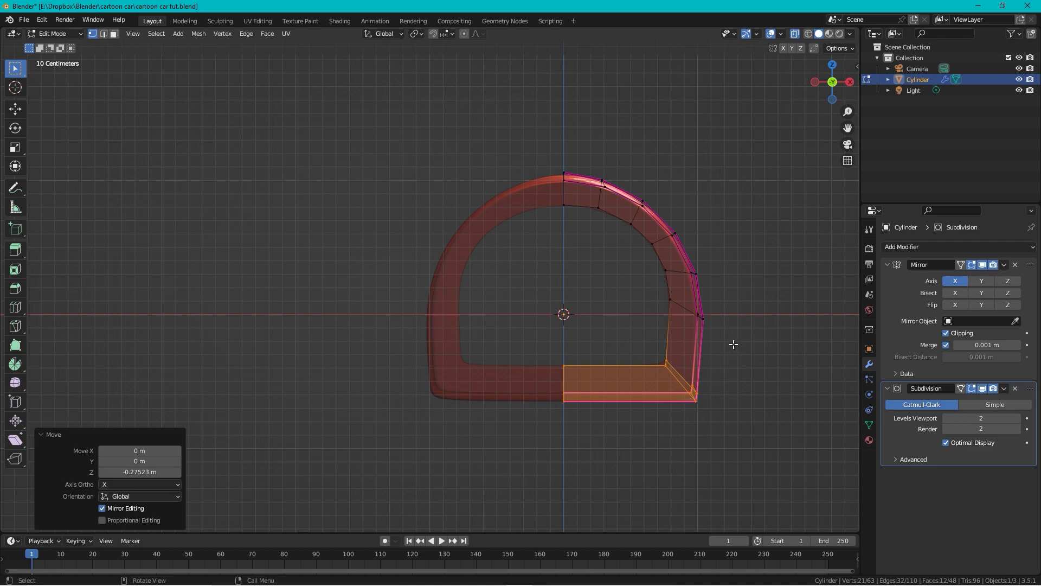
Step: Deselect the floor's centreline vertices and move the remaining lower side vertices slightly inward along X
left_click_drag(732, 342, 649, 420, "ctrl")
key("g")
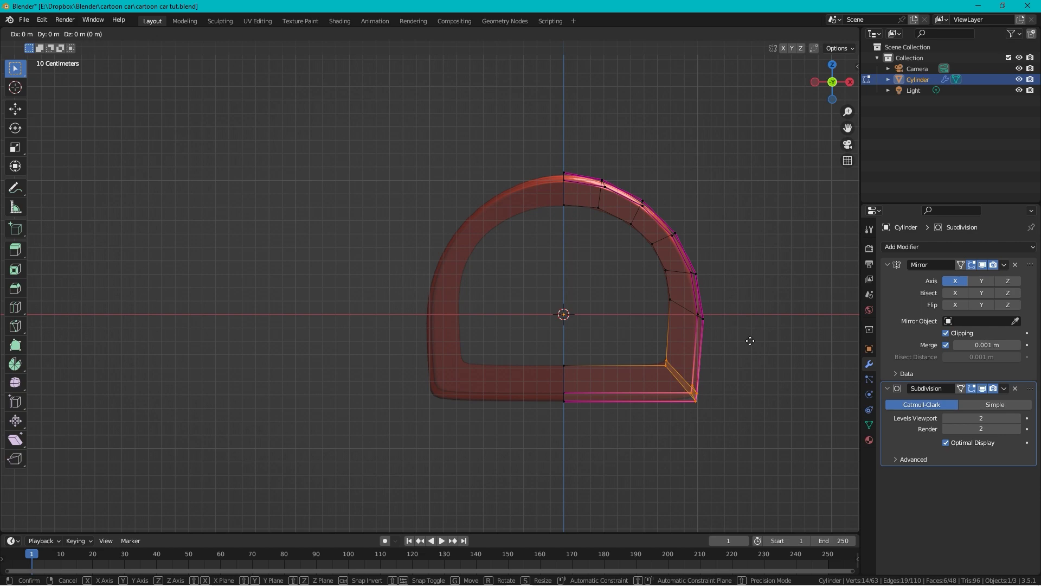
key("x")
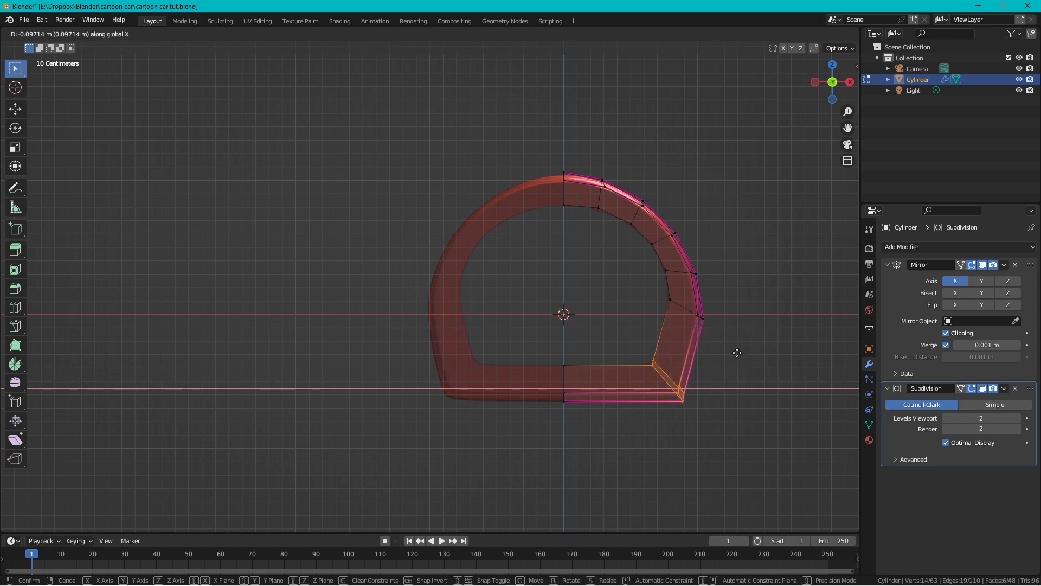
left_click(740, 352)
Step: Deselect the opening's inner corner vertices and move the outer lower corner vertices about -0.073 m in X and 0.024 m in Z
left_click_drag(702, 369, 666, 421, "ctrl")
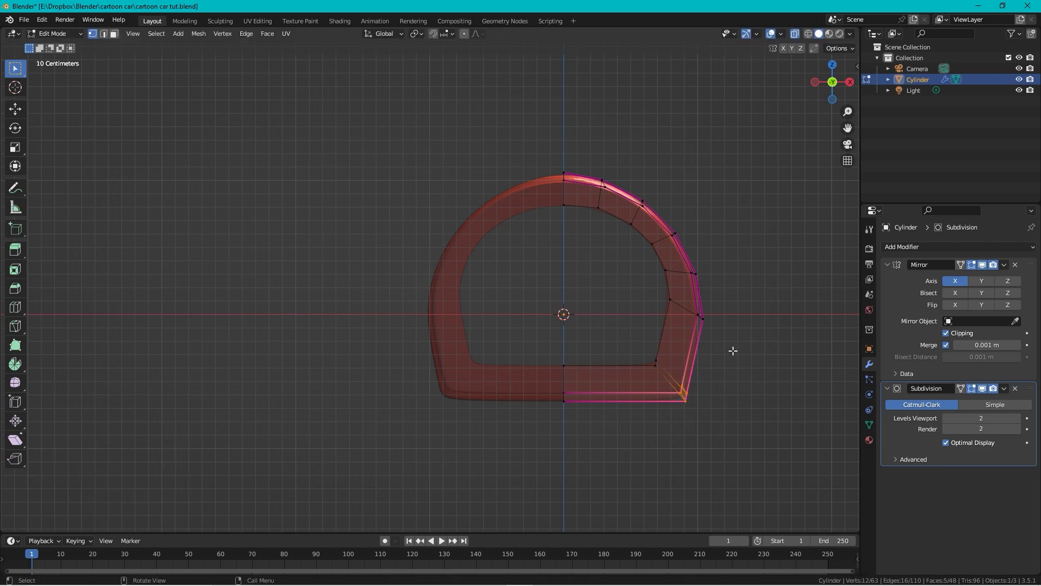
key("g")
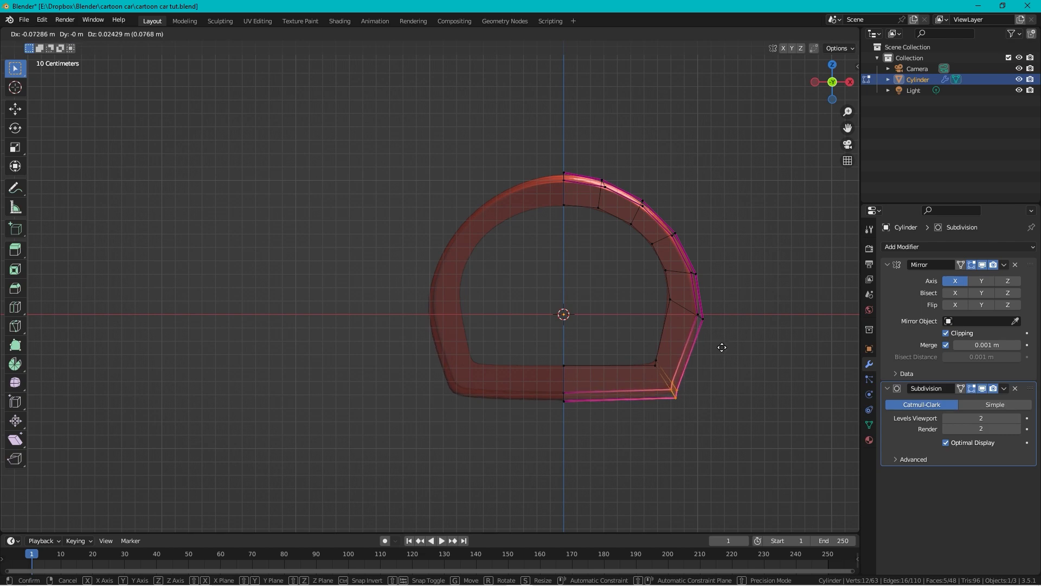
left_click(722, 347)
key("Tab")
scroll(744, 334, "down", 3)
middle_click_drag(740, 327, 661, 333)
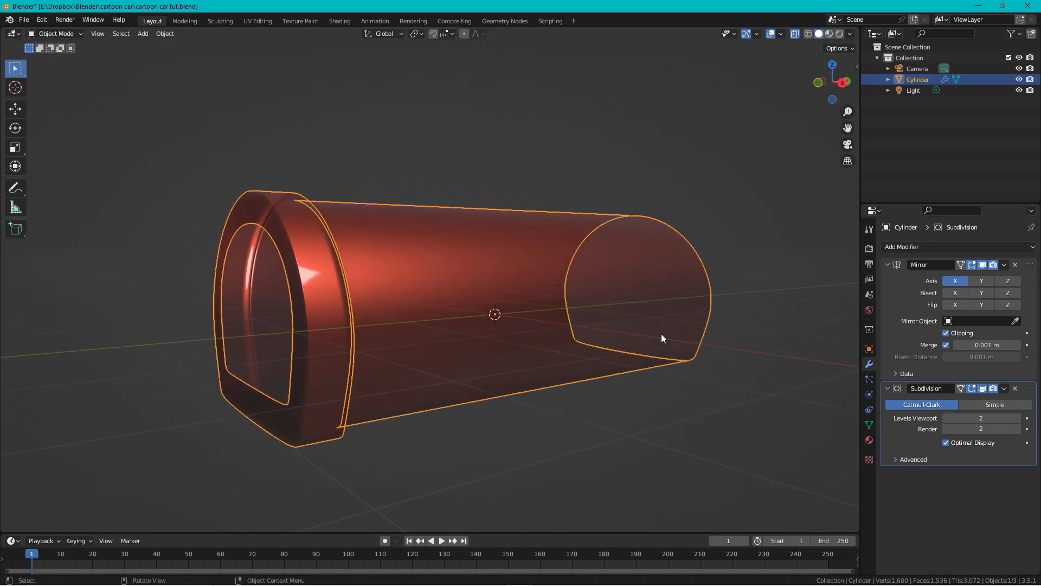
Step: With X-Ray off, select the opening's inner edge loop at the rimmed end and extrude it inward scaled to 0.926
key("Tab")
key("Tab")
key("alt+z")
mouse_move(454, 347)
middle_mouse_down()
mouse_move(624, 353)
mouse_move(519, 339)
mouse_move(471, 358)
mouse_move(554, 311)
mouse_move(537, 316)
mouse_move(585, 344)
mouse_move(639, 428)
mouse_move(633, 380)
middle_mouse_up()
key("Tab")
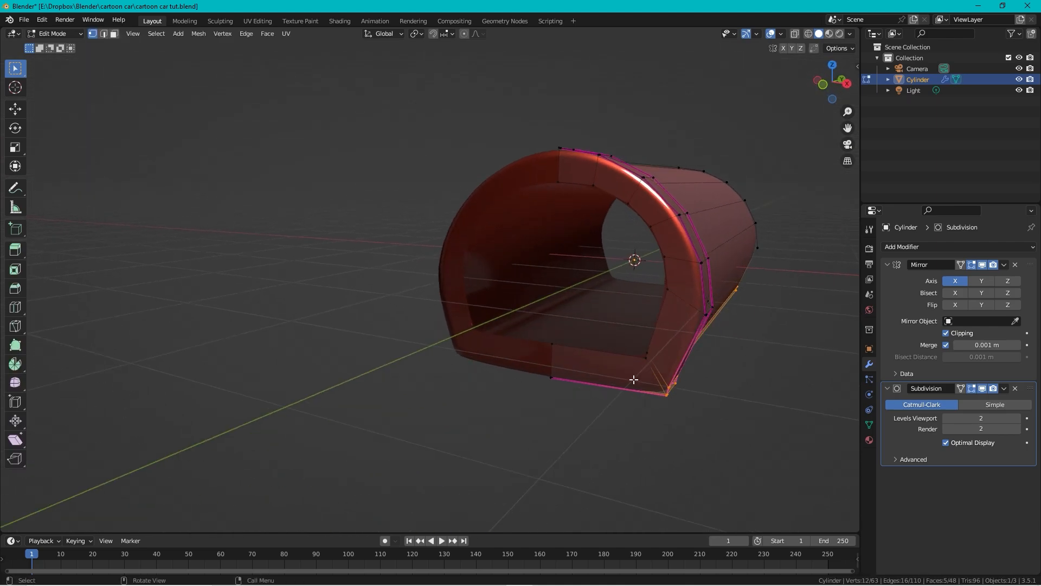
left_click(584, 347, "alt")
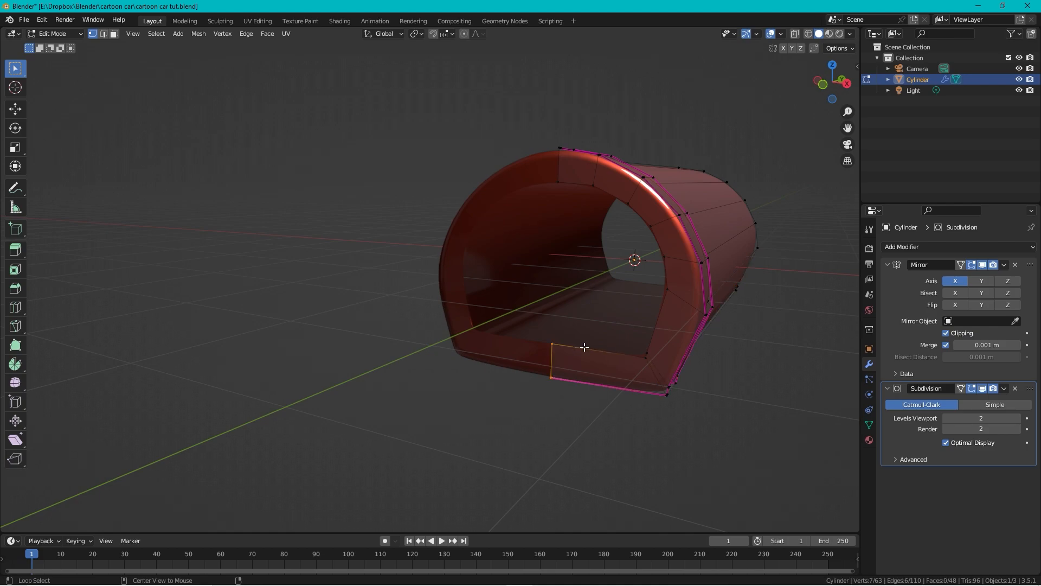
left_click(658, 316, "alt+shift")
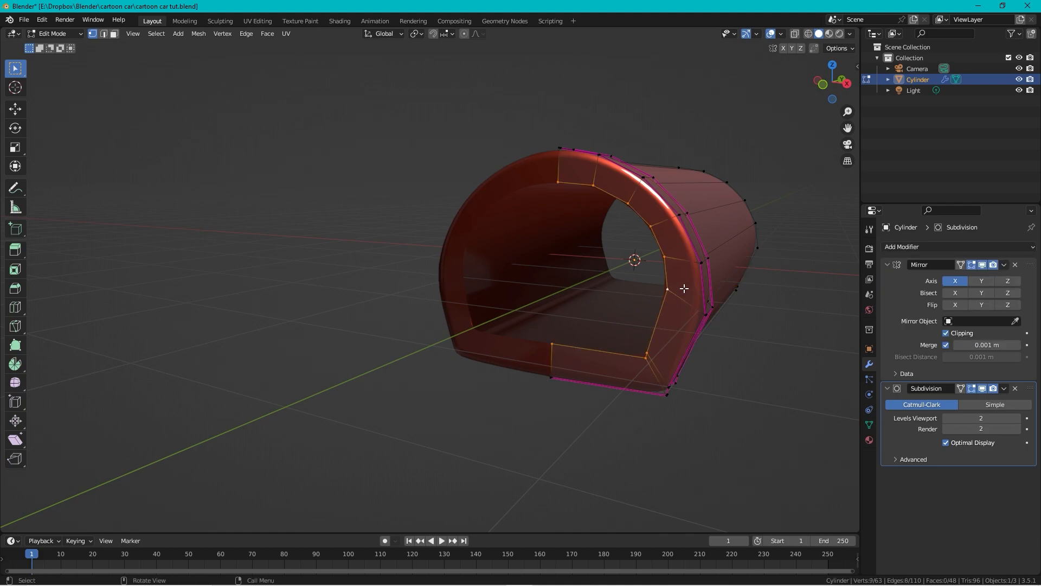
key("e")
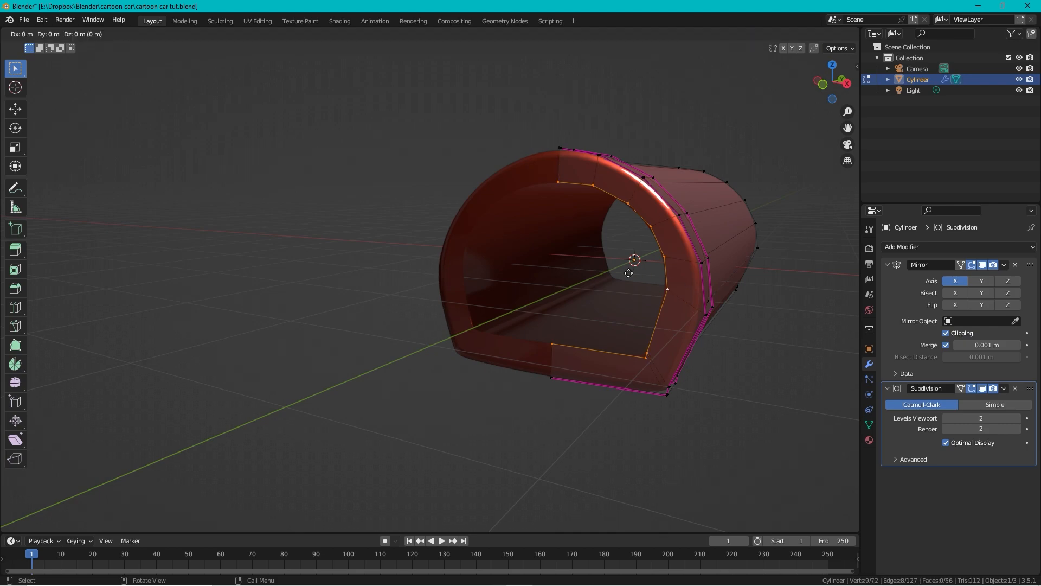
key("s")
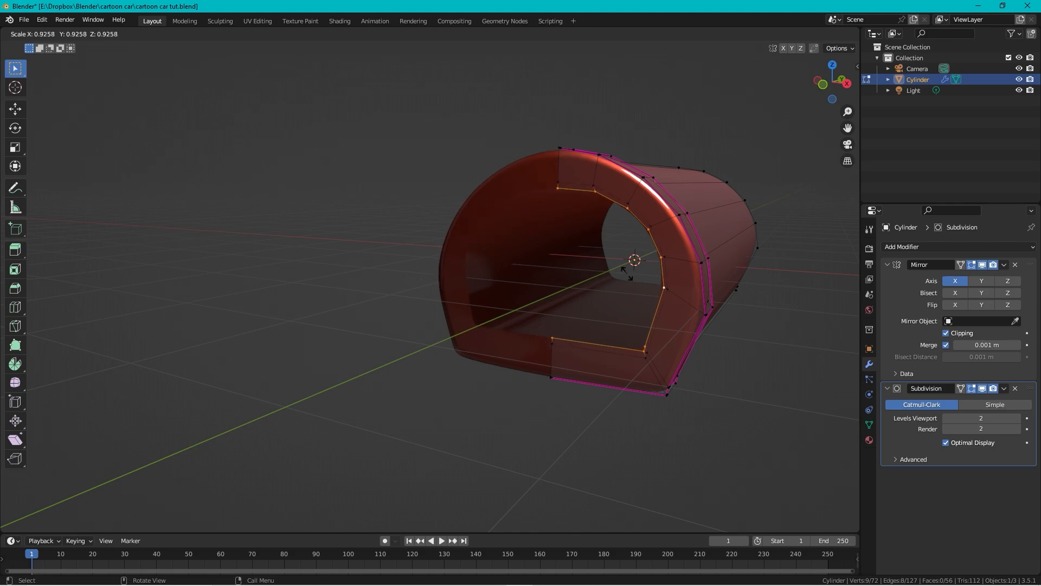
left_click(628, 272)
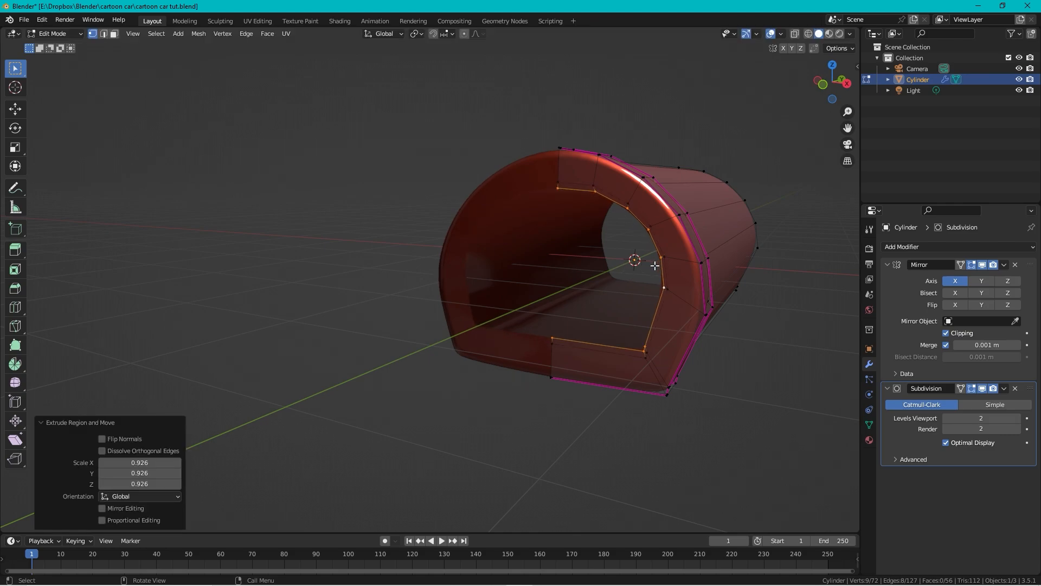
Step: Extrude the opening's inner loop about 0.304 m along Y into the body, then extrude it again scaled to 0.582
key("e")
key("y")
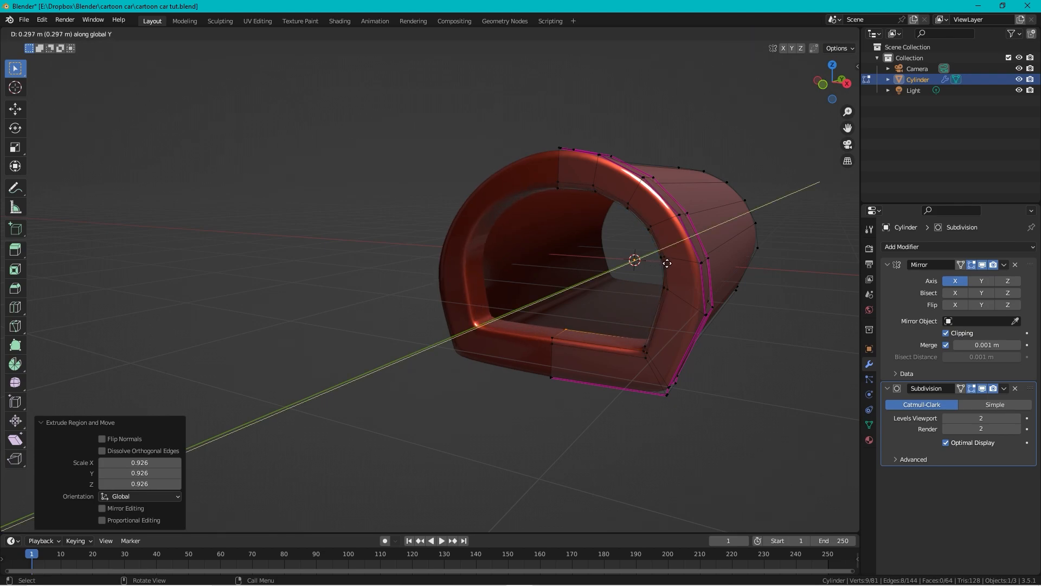
left_click(667, 263)
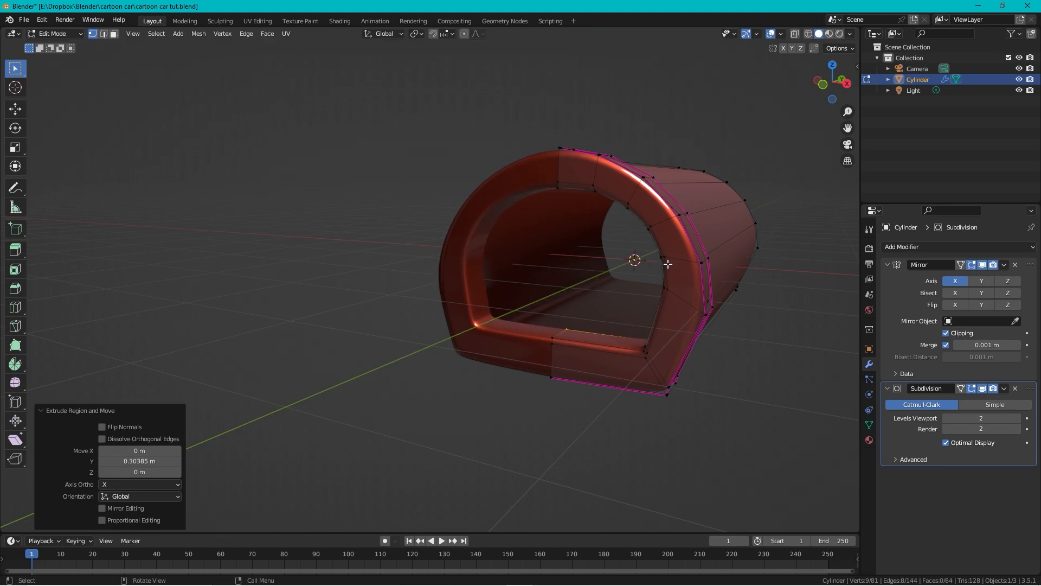
key("s")
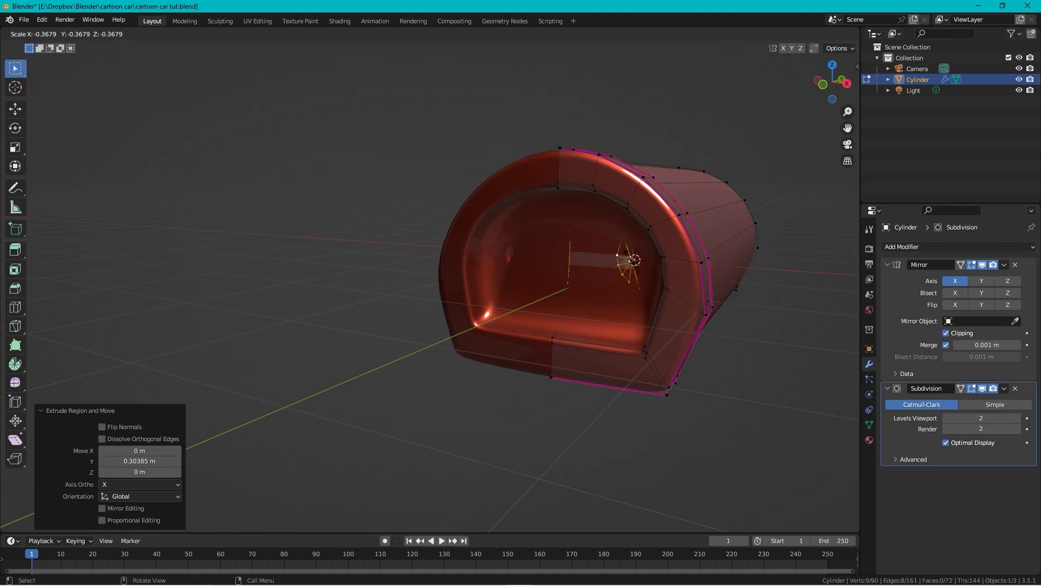
left_click(629, 258)
Step: Slide the lower corner vertex of the innermost loop along the bottom edge by a factor of about 0.124
middle_click_drag(734, 263, 666, 270)
scroll(637, 278, "up", 2)
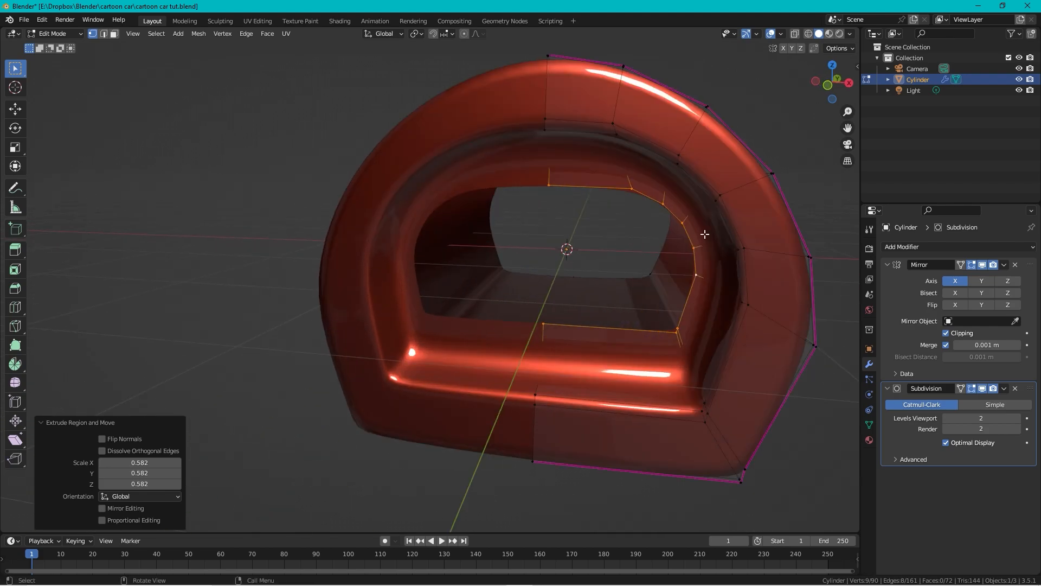
left_click(676, 332)
key("shift+v")
left_click(670, 329)
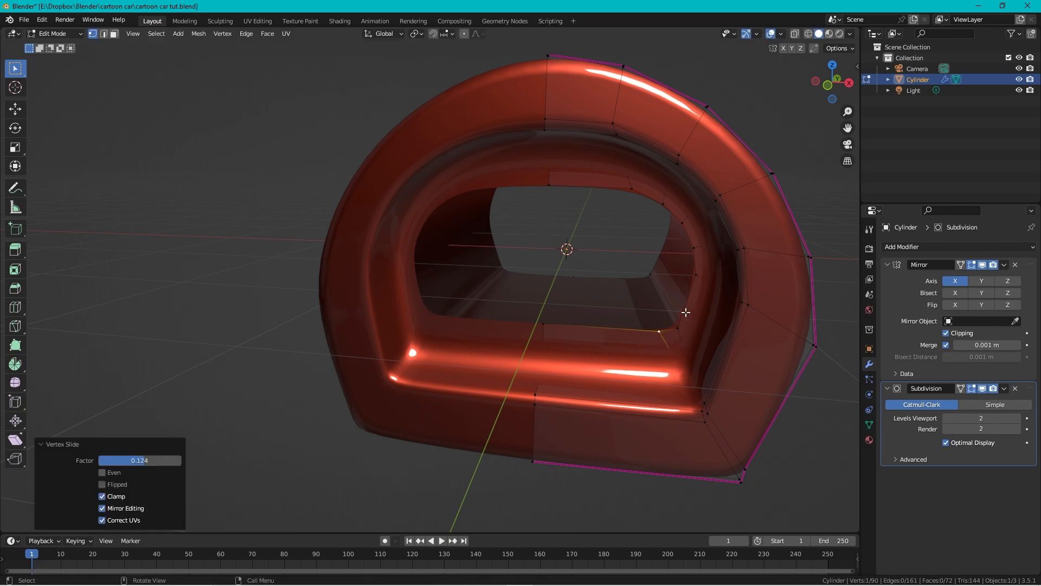
Step: Fill a face between the innermost loop's top and bottom centre edges and divide it with three evenly spaced loop cuts
left_click(615, 186, "shift")
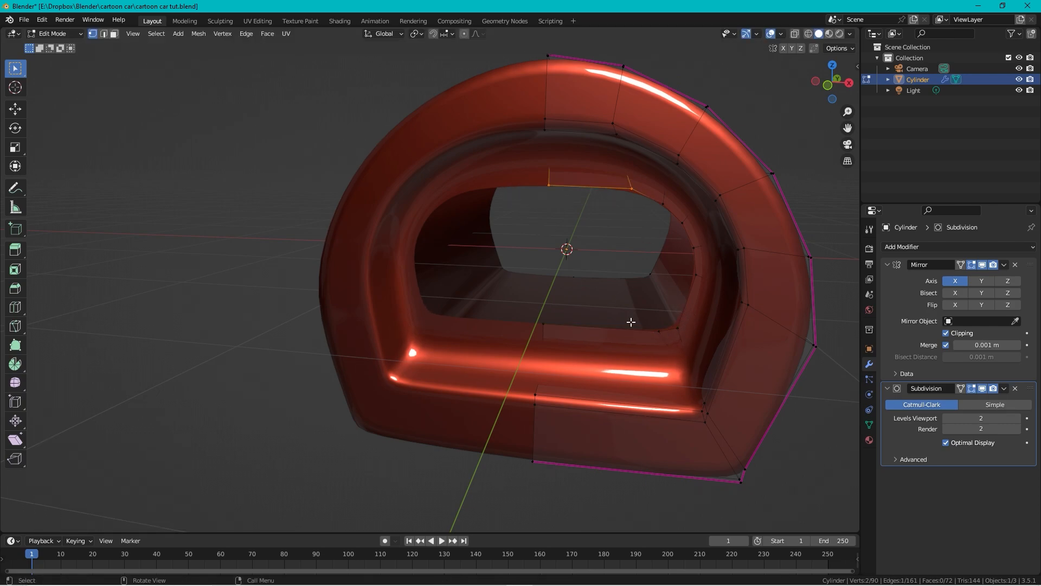
left_click(556, 325, "shift")
key("f")
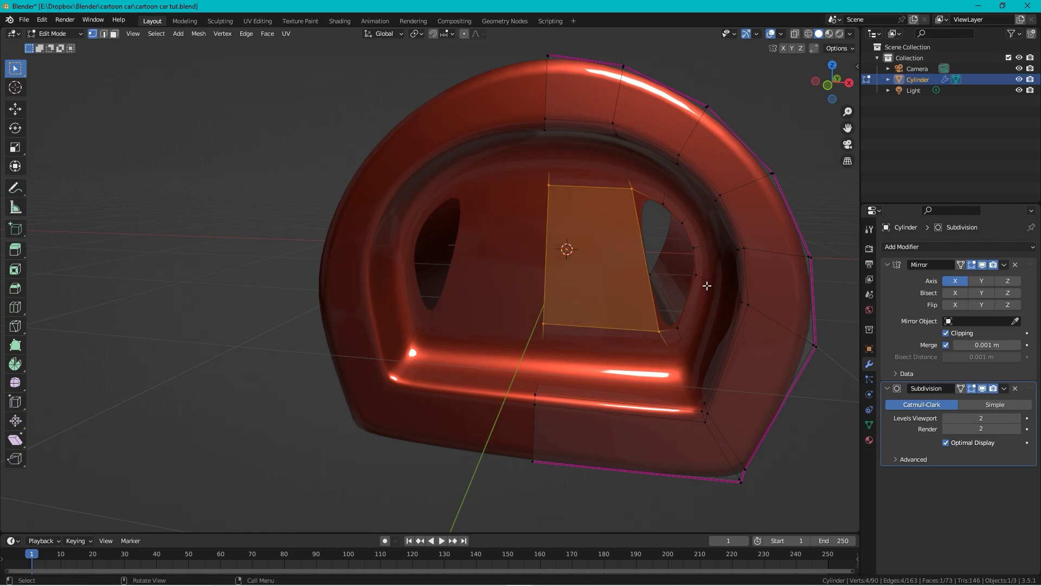
key("ctrl+r")
scroll(634, 264, "up", 1)
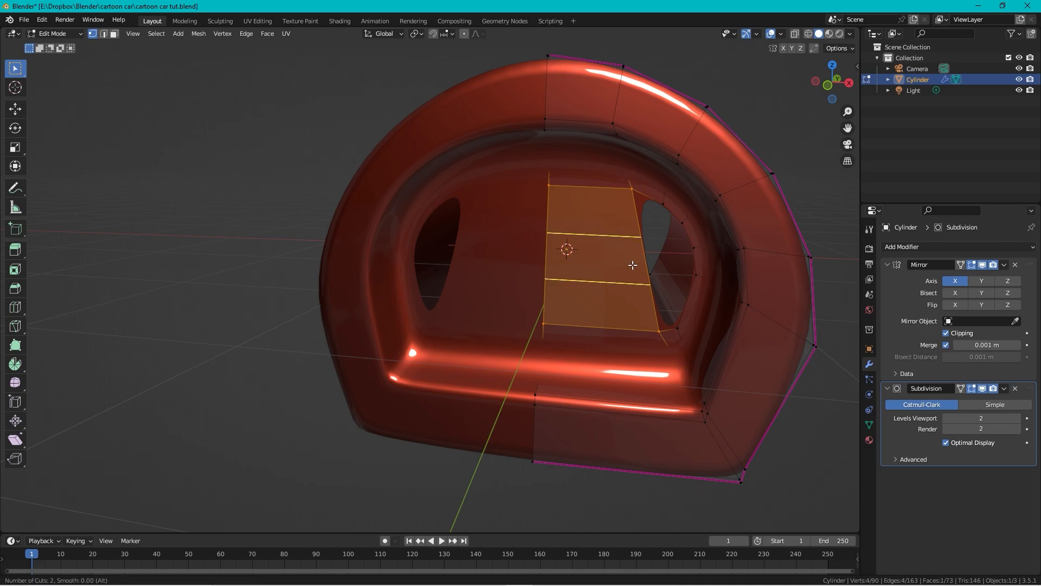
scroll(633, 265, "up", 1)
left_click(632, 265)
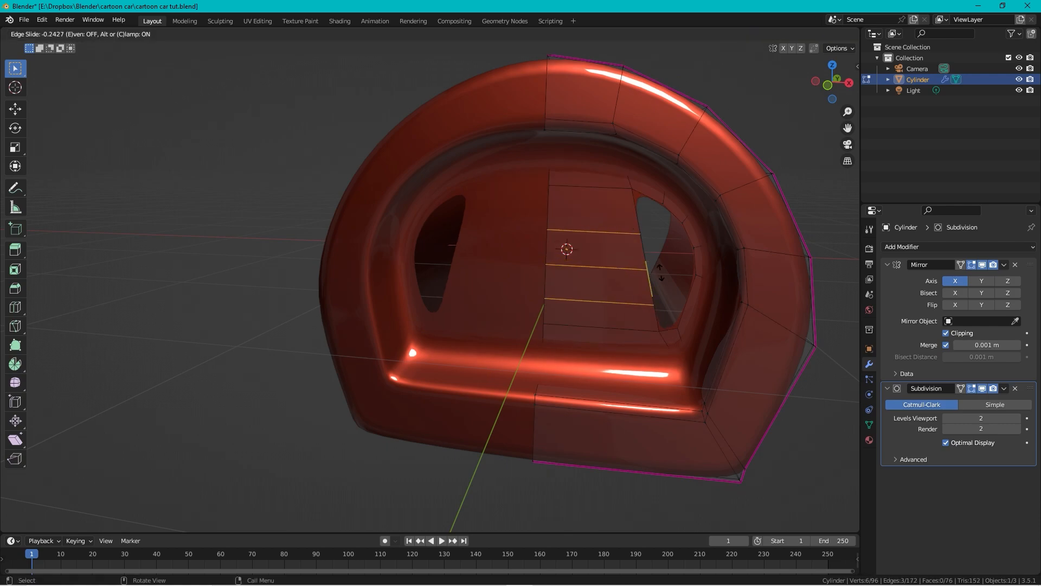
right_click(651, 264)
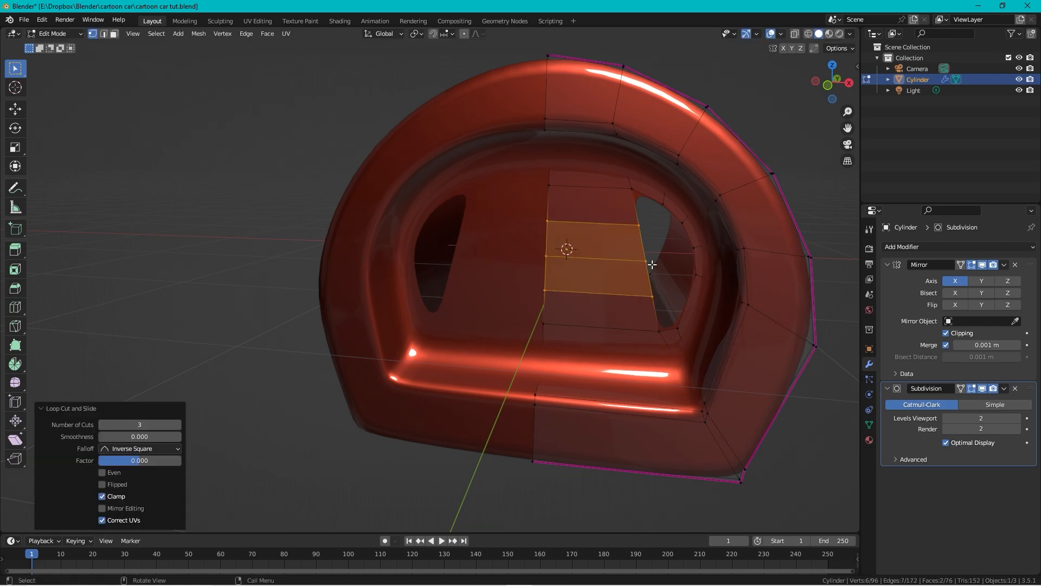
Step: Fill the remaining gap between the divided centre panel and the side of the innermost loop with faces
left_click(664, 335)
key("f")
key("f")
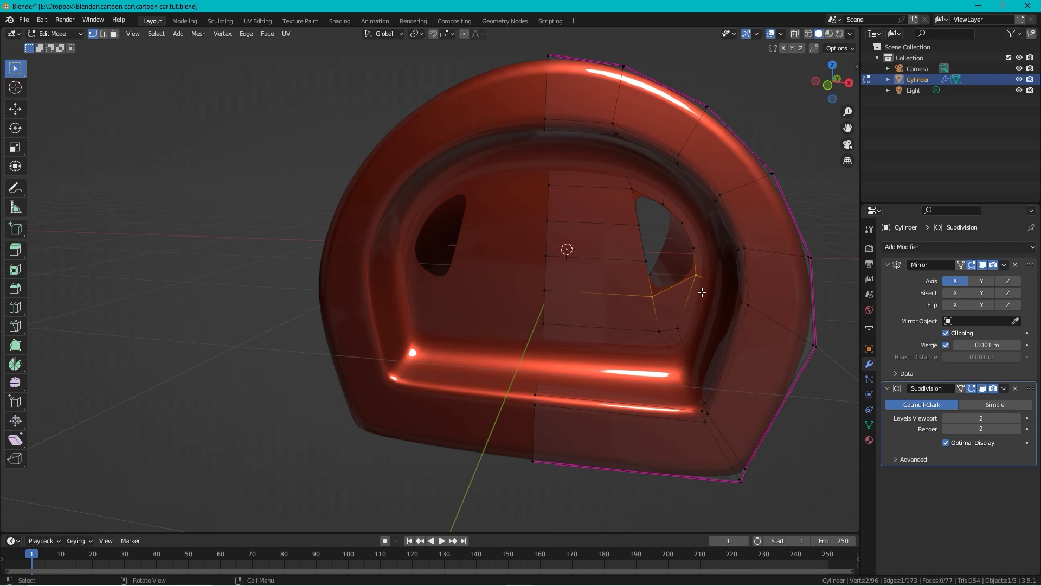
key("f")
key("f")
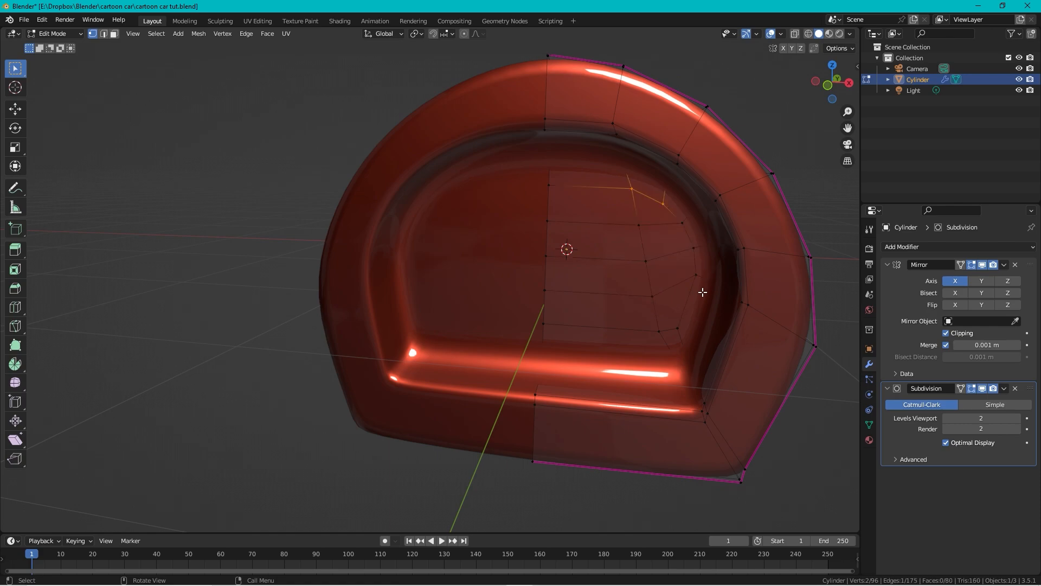
key("Tab")
scroll(700, 291, "down", 4)
middle_click_drag(701, 291, 523, 337)
key("Tab")
scroll(551, 368, "up", 3)
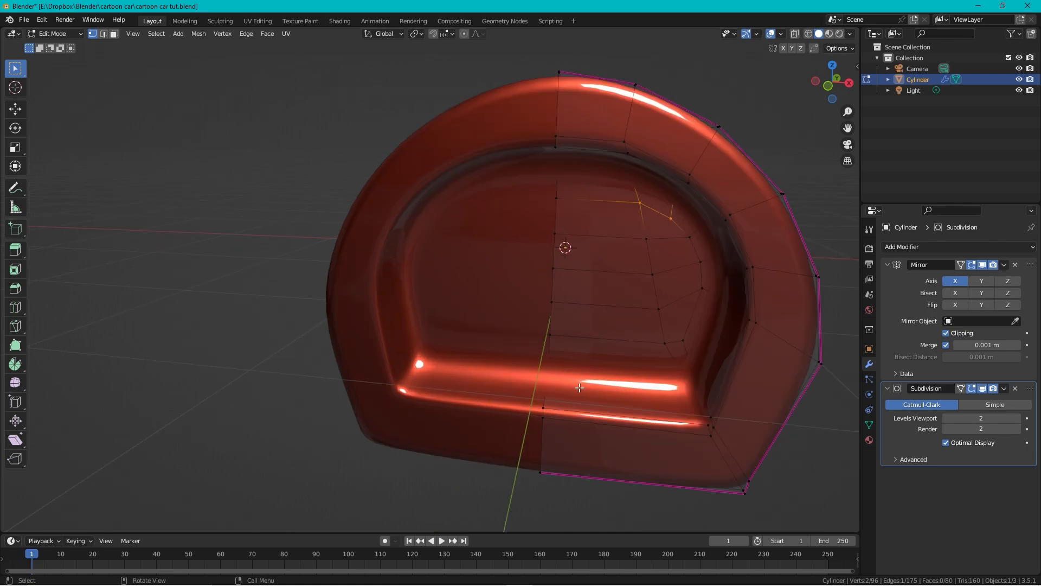
Step: With X-Ray on, select the edge loop around the back of the recess and adjust its edge crease
key("alt+z")
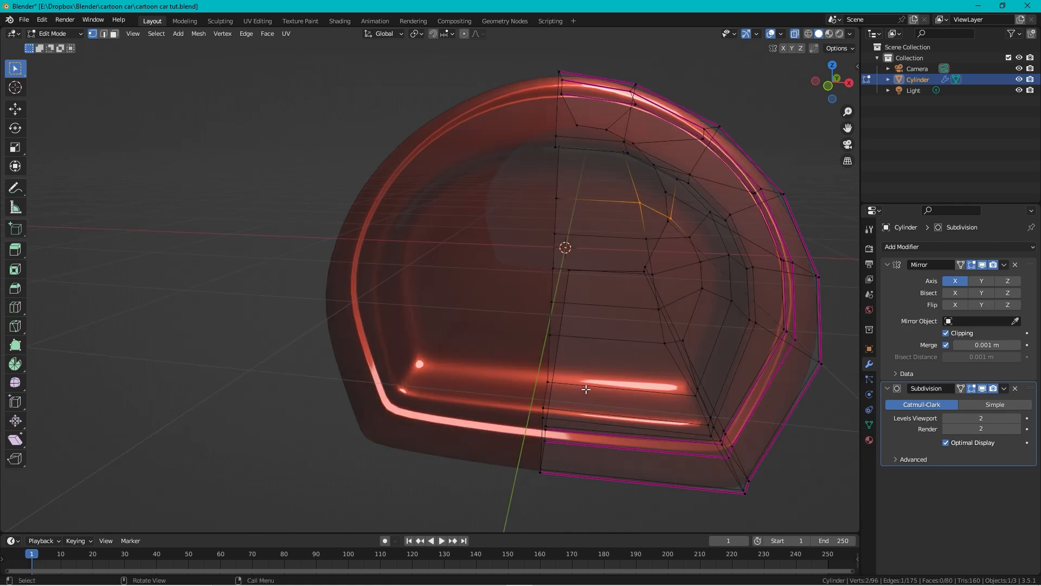
left_click(589, 386, "alt")
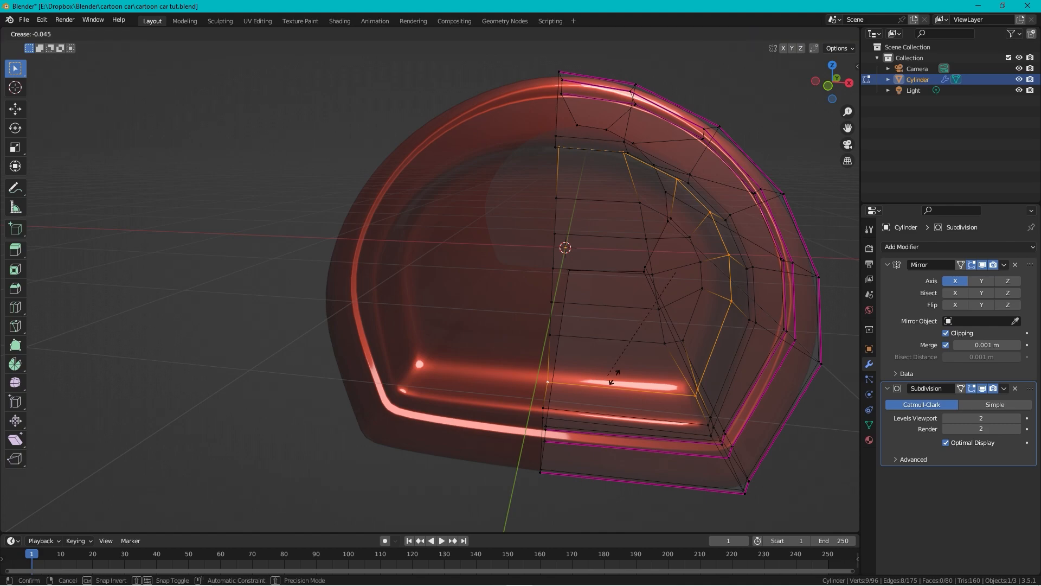
key("Tab")
middle_click_drag(815, 480, 655, 271)
Step: Add five loop cuts around the long tube between the raised rim and the open end
key("Tab")
key("ctrl+r")
scroll(473, 197, "up", 3)
scroll(473, 198, "down", 3)
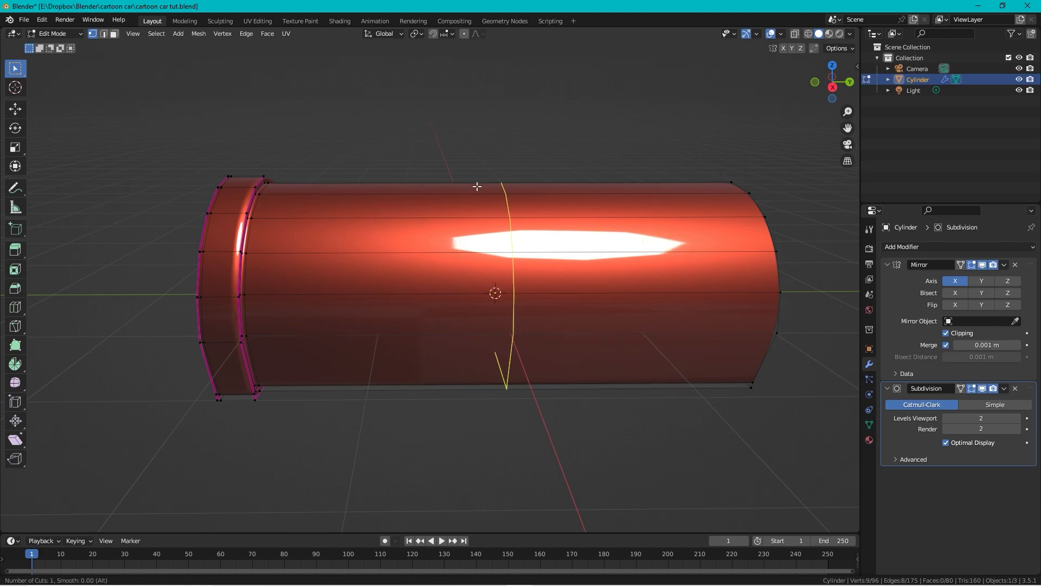
scroll(476, 186, "up", 4)
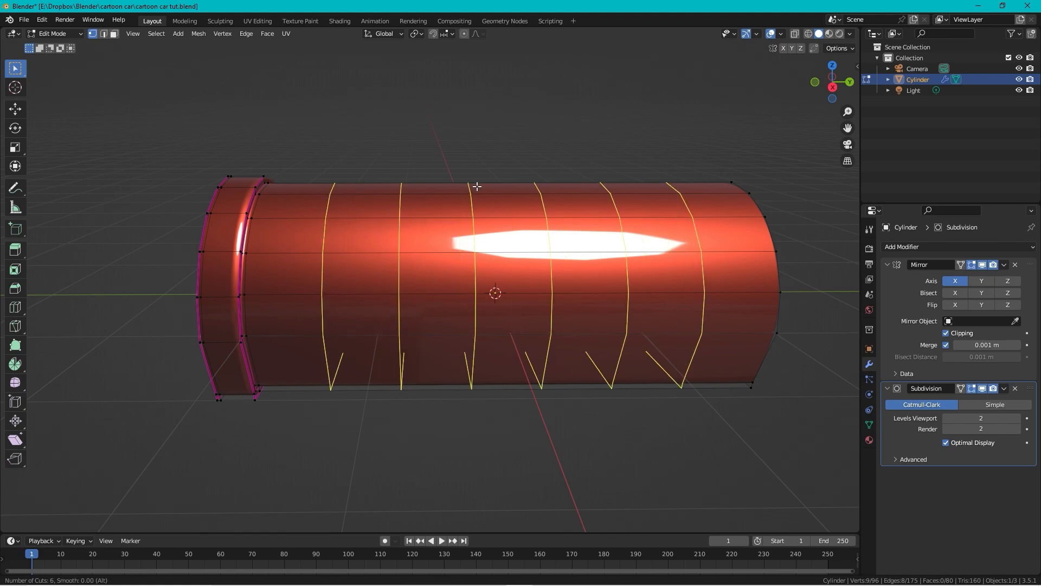
scroll(477, 186, "down", 1)
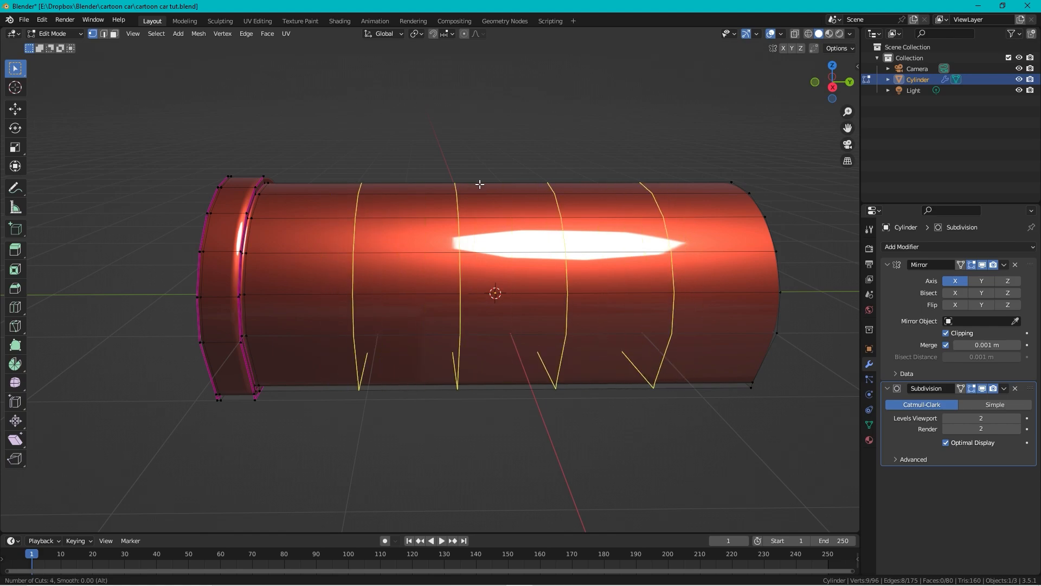
scroll(480, 184, "up", 1)
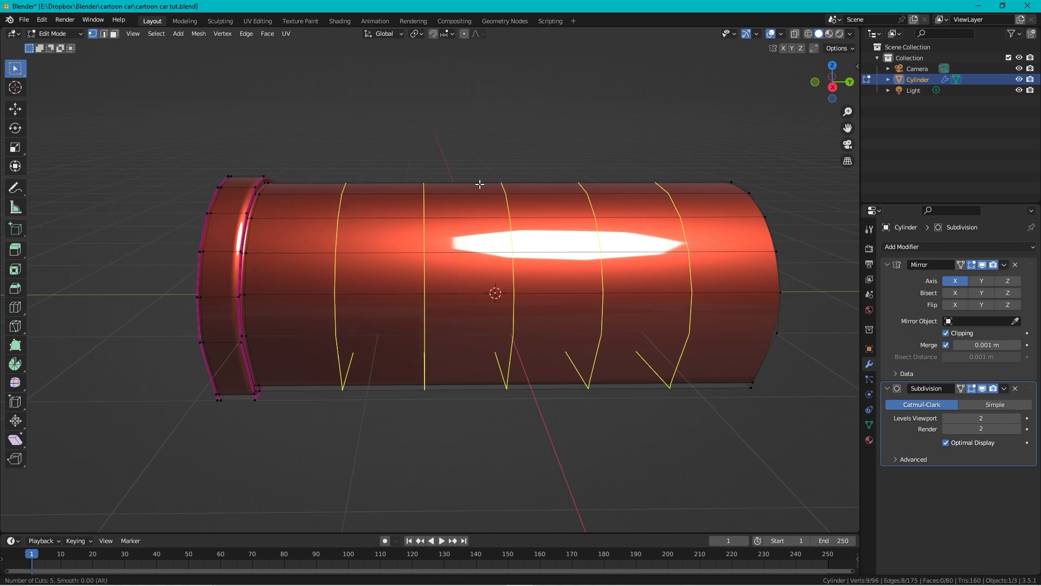
left_click(480, 185)
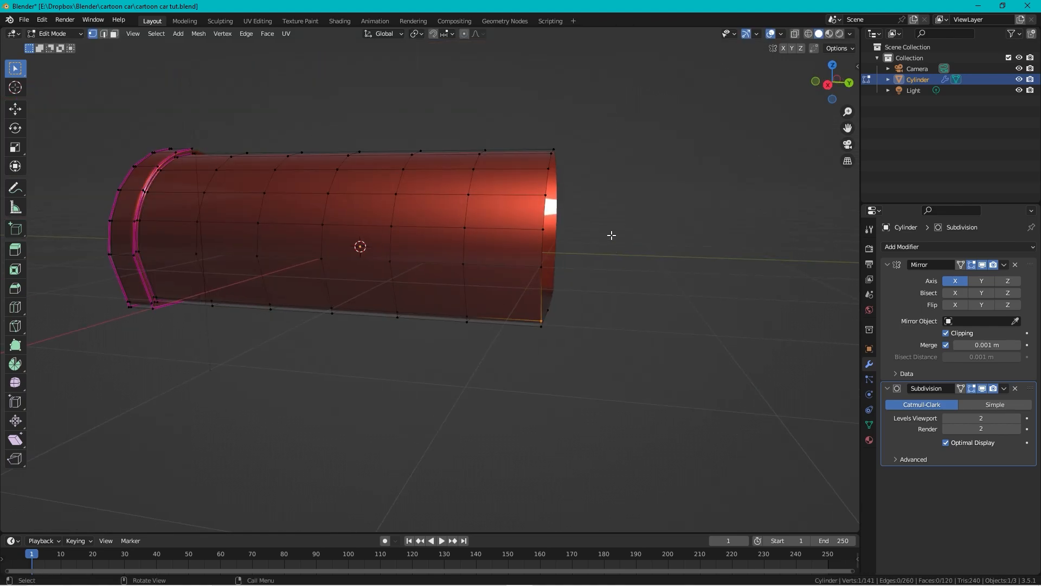
Step: Extrude the open rear edge loop inward at scale 0.701 and move it about 0.345 m backward along Y
left_click_drag(597, 148, 527, 391)
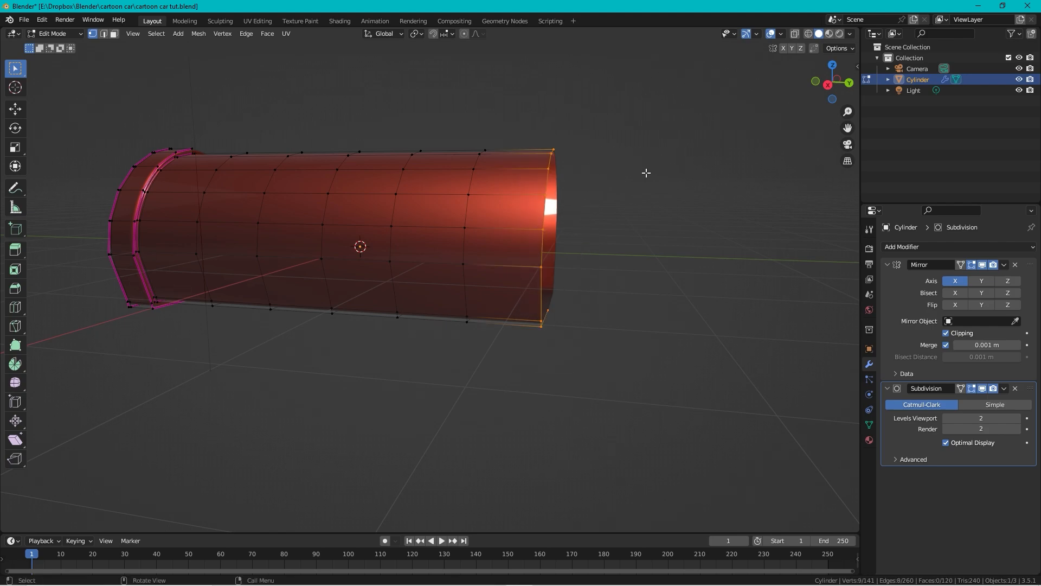
key("s")
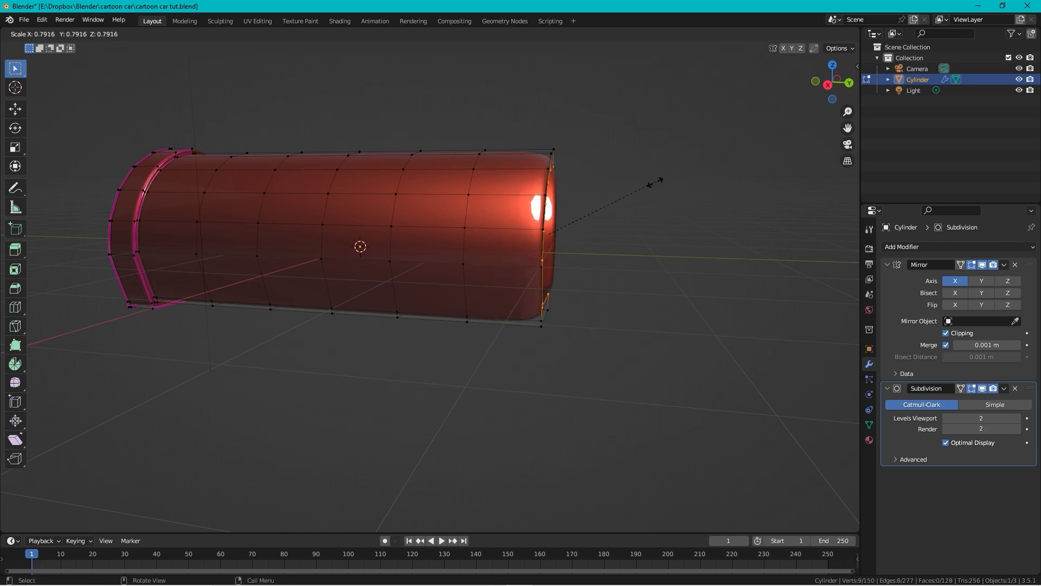
left_click(646, 192)
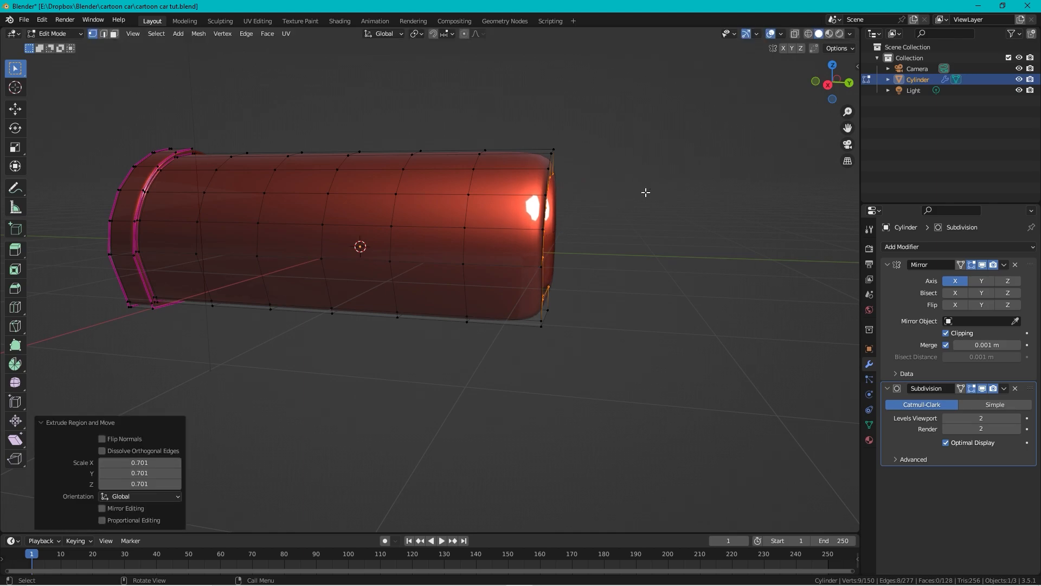
key("g")
key("y")
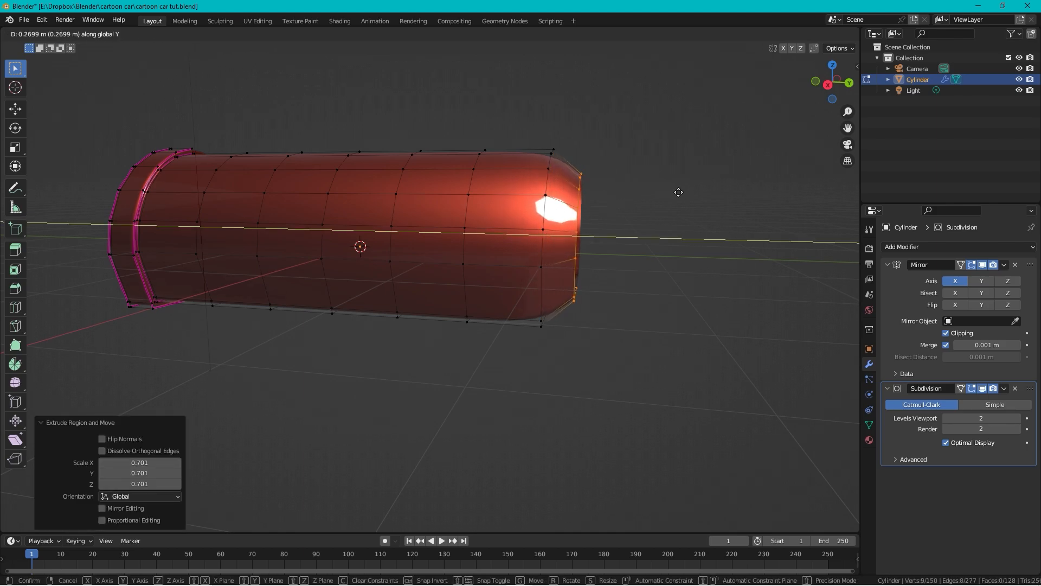
left_click(684, 193)
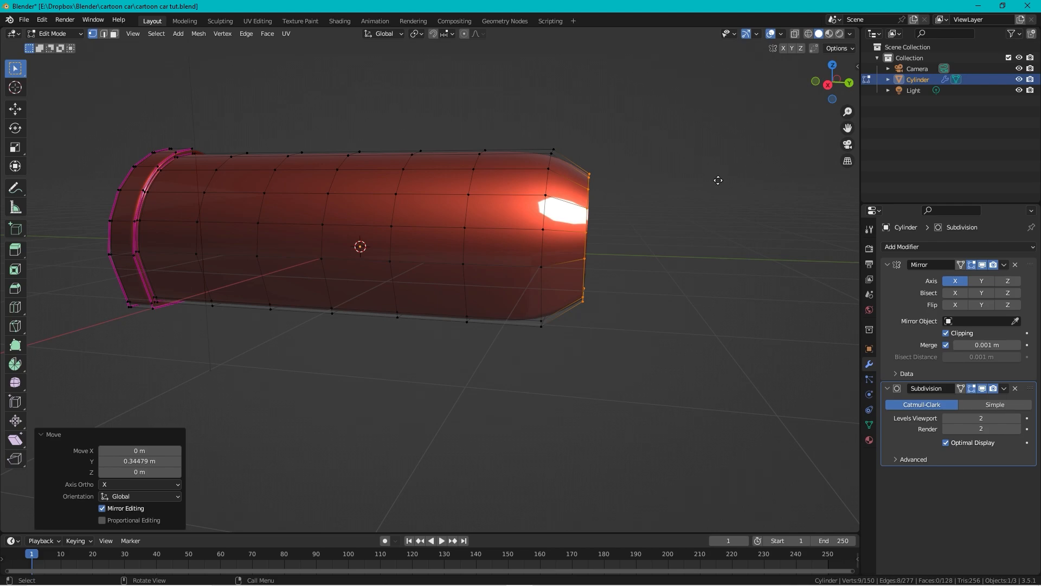
Step: Extrude the rear loop again at scale 0.660 and move it about 0.165 m backward along Y
key("s")
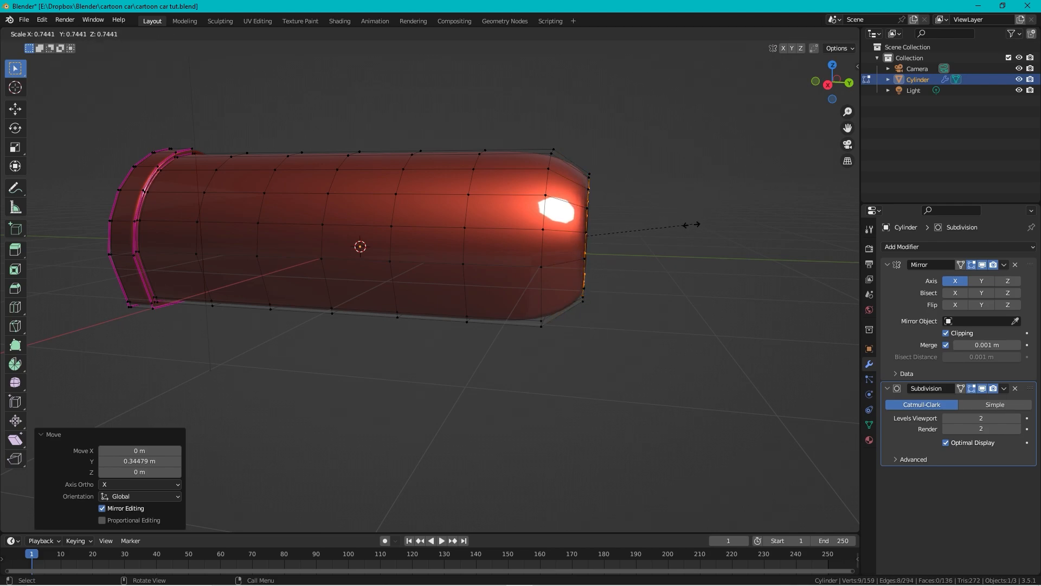
left_click(681, 232)
key("e")
key("y")
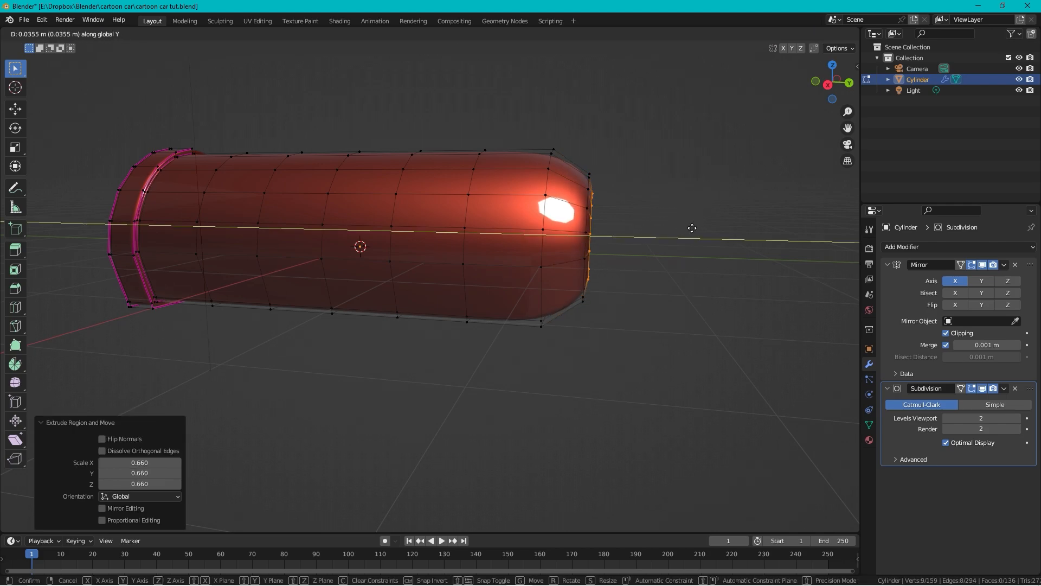
left_click(698, 228)
middle_click_drag(655, 140, 532, 186)
scroll(507, 247, "up", 3)
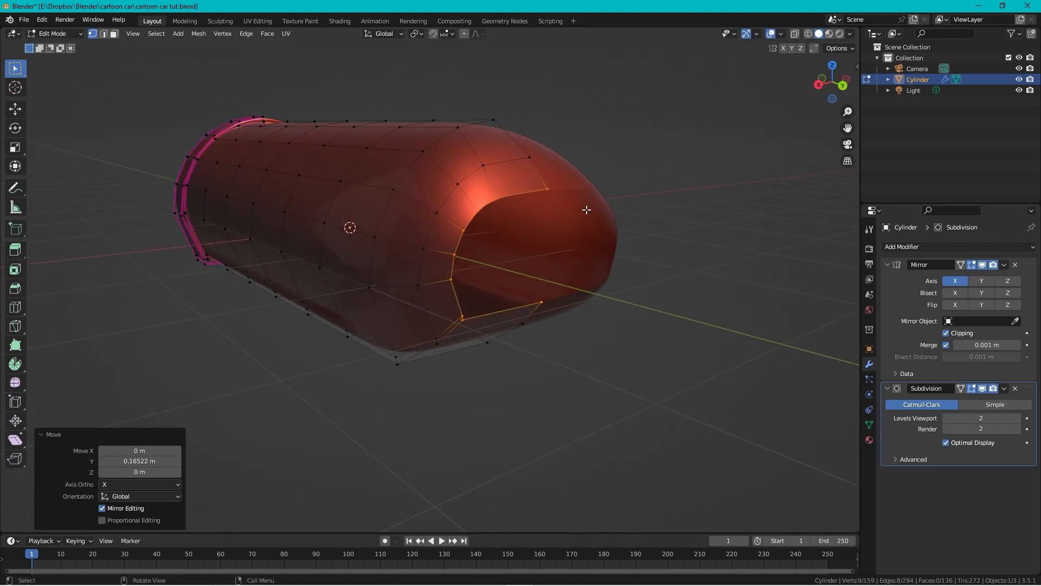
Step: Narrow the innermost rear loop to 0.475 along X and shift it about 0.041 m toward the mirror centre
key("s")
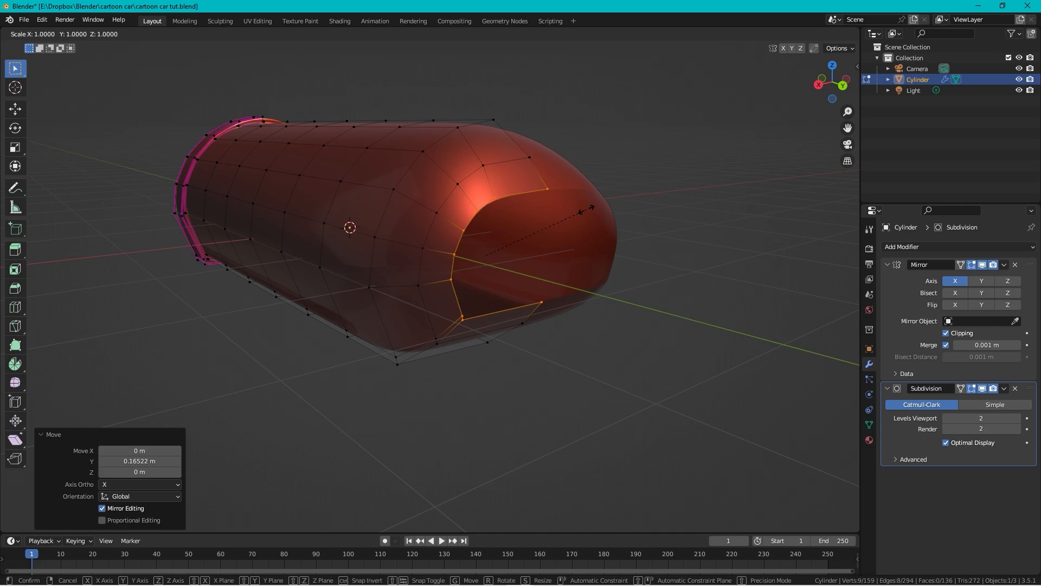
key("x")
left_click(535, 236)
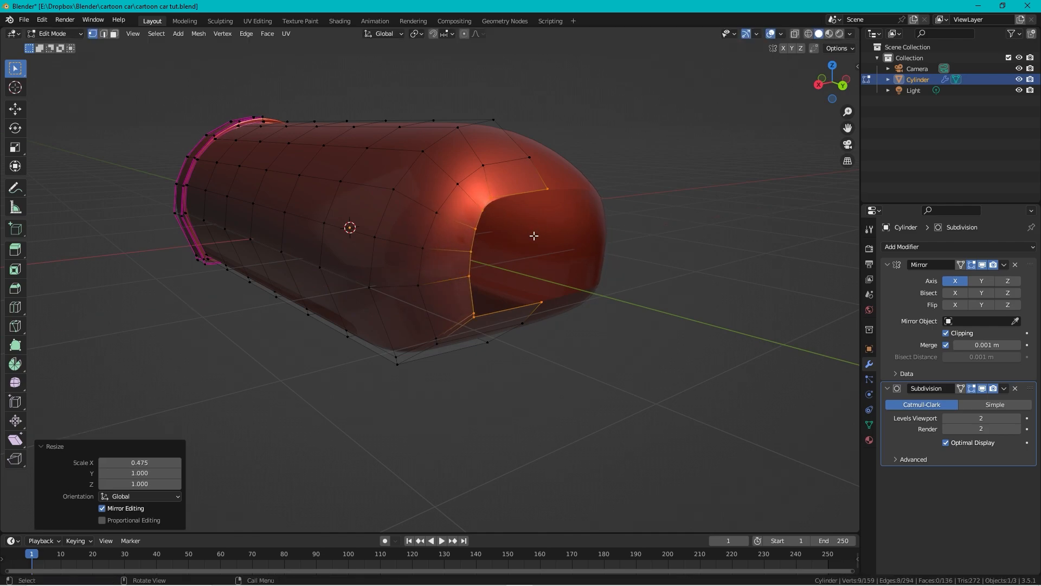
key("g")
key("x")
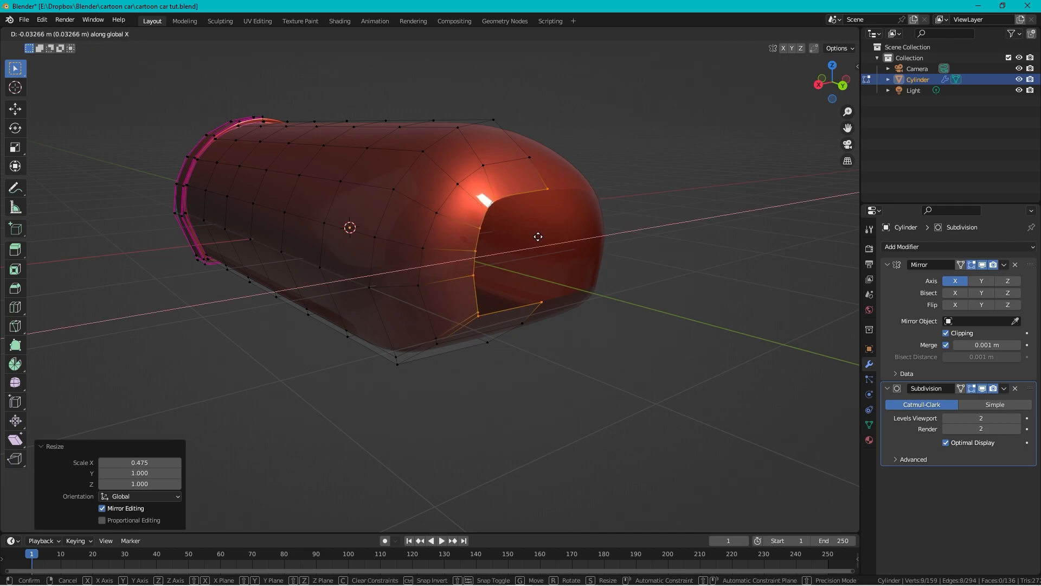
left_click(538, 237)
scroll(517, 224, "up", 5)
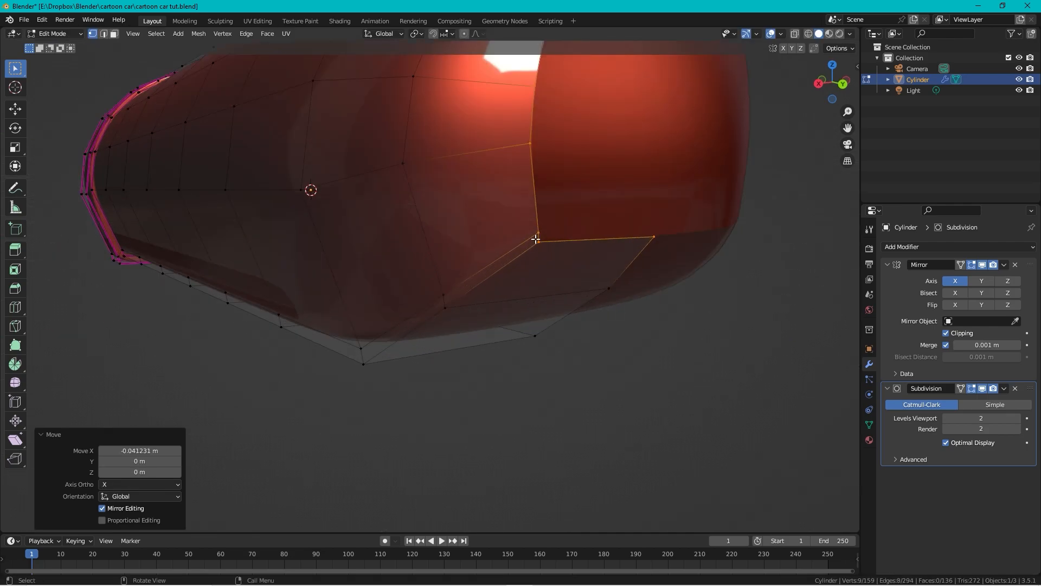
Step: Slide the three vertices in the row along the rear's lower corner upward, the middle one by 0.270 and the innermost by 0.429
left_click(539, 234)
left_click(362, 348)
key("shift+v")
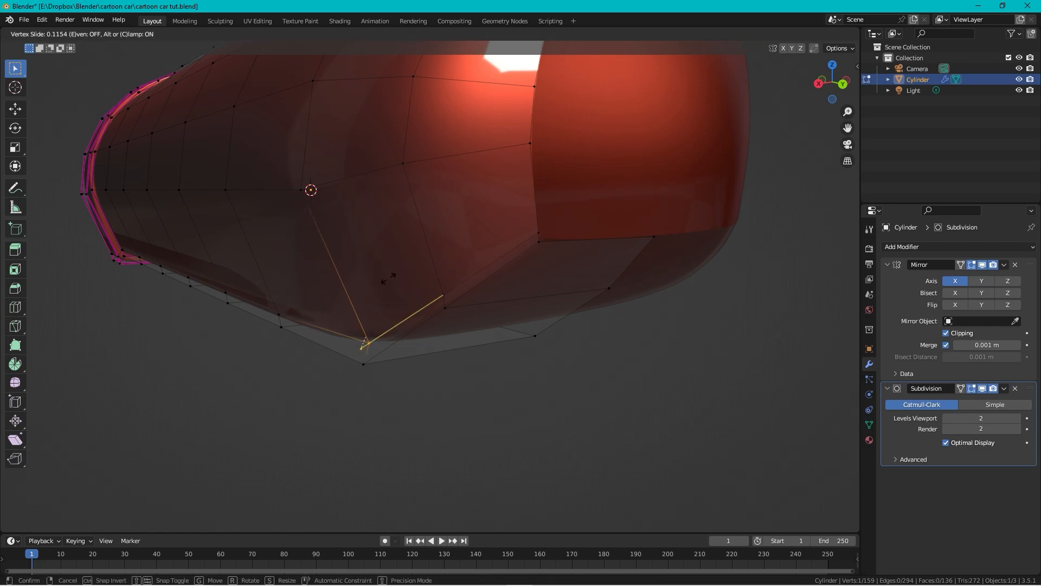
left_click(367, 263)
left_click(424, 301)
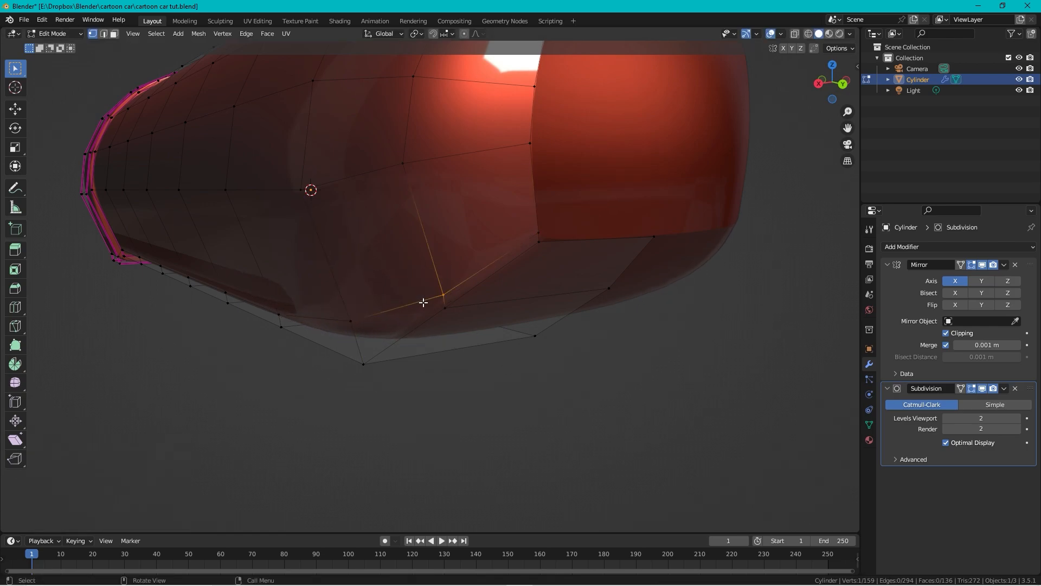
key("shift+v")
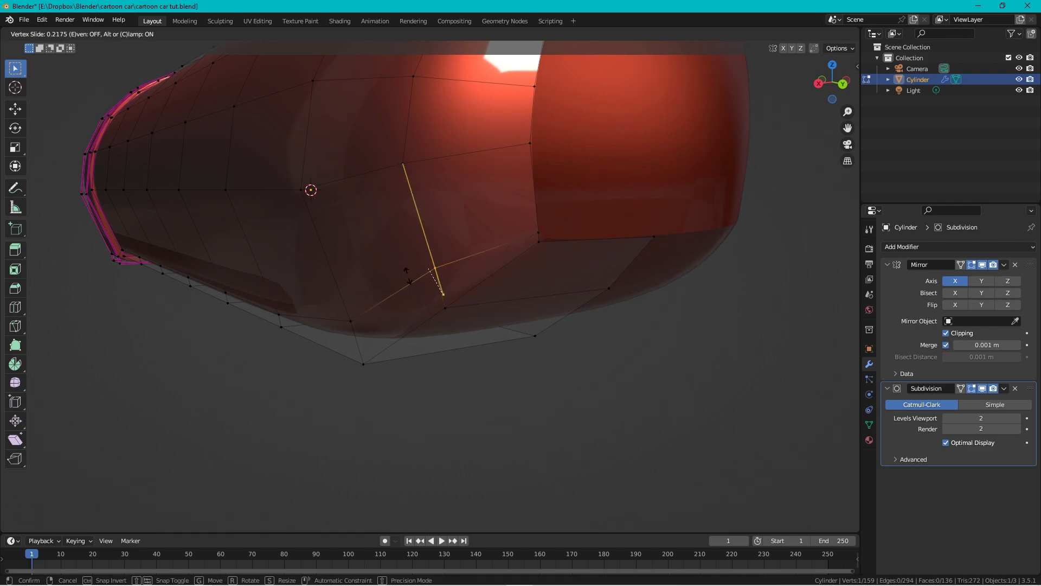
left_click(407, 269)
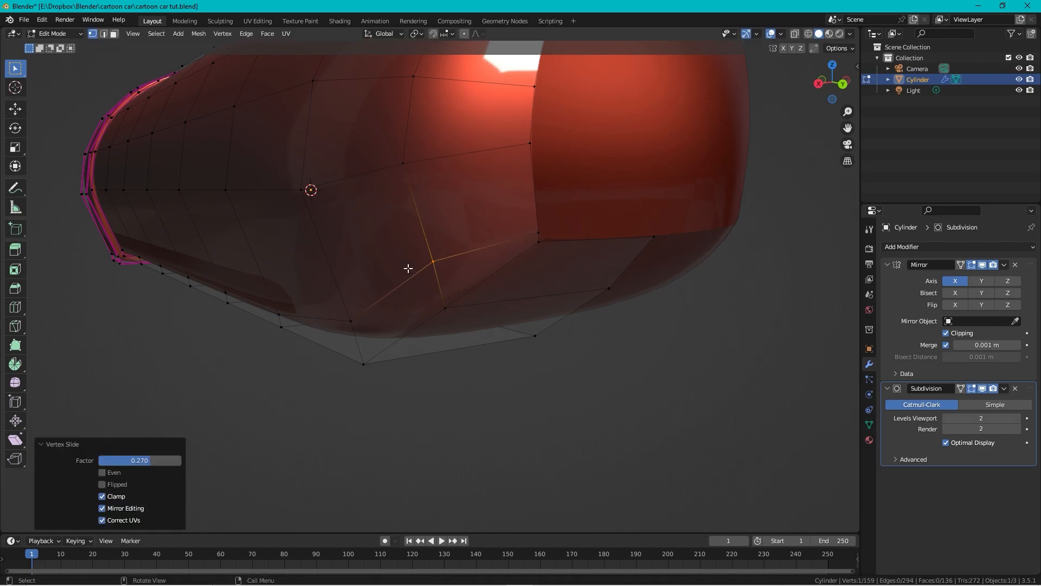
left_click(533, 232)
key("shift+v")
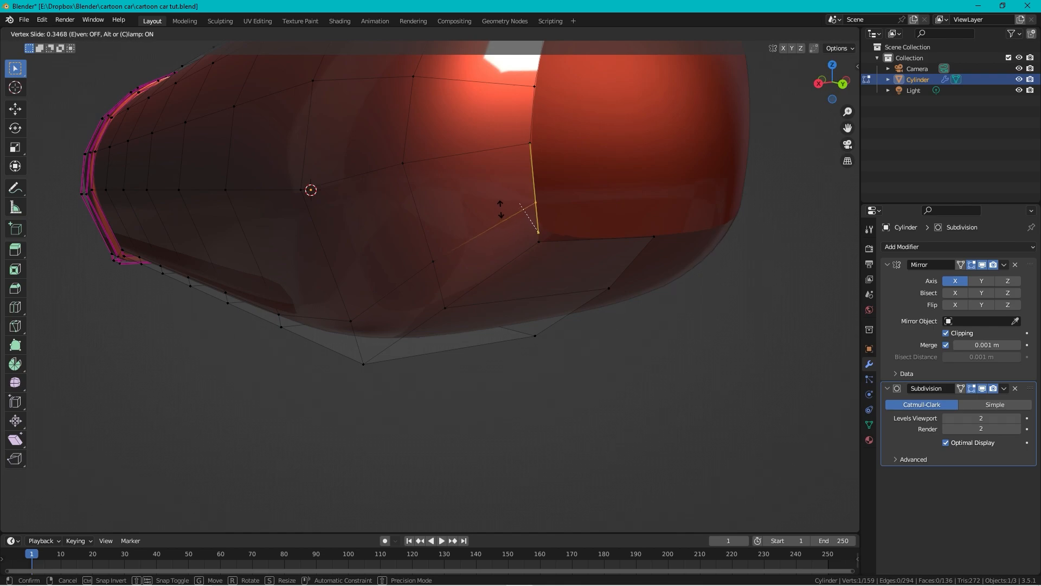
left_click(496, 204)
middle_click_drag(496, 203, 589, 153)
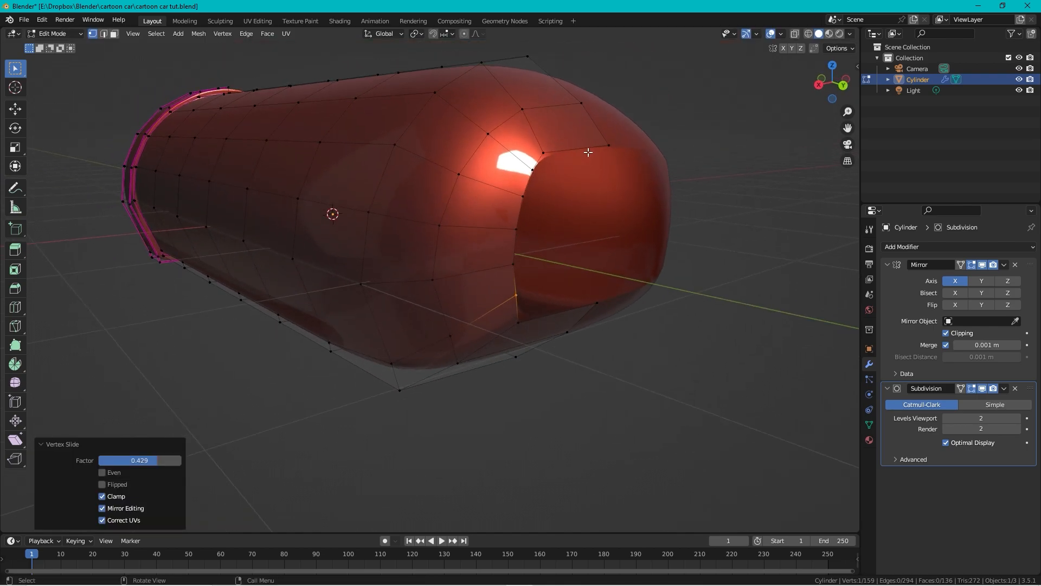
Step: Slide the upper corner vertex of the rear opening toward the centre by 0.236, and slide its lower corner vertex likewise
key("shift+v")
left_click(556, 157)
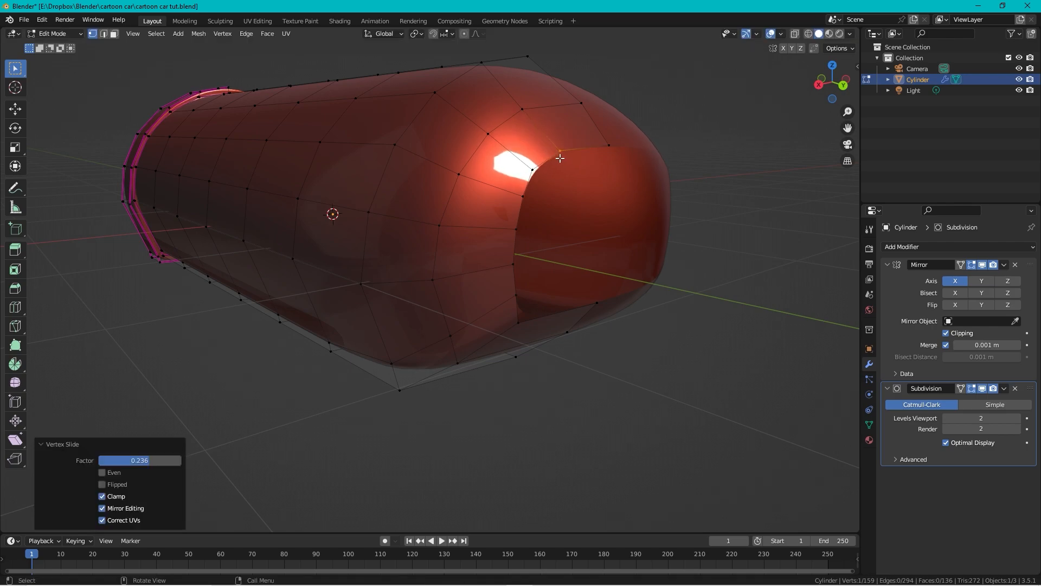
left_click(526, 317)
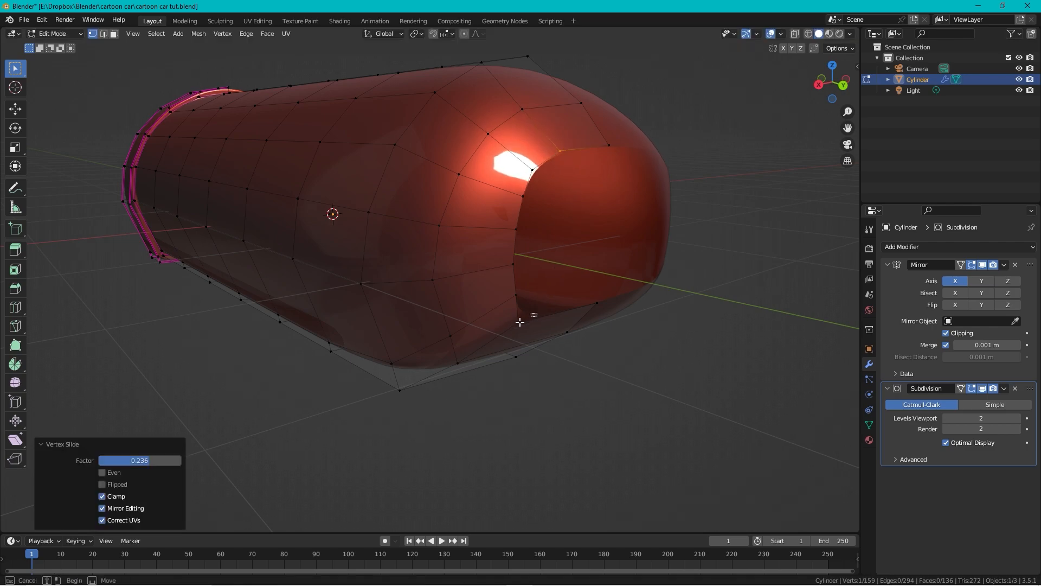
key("shift+v")
left_click(529, 324)
Step: Fill a face between the top and bottom centre edges of the rear opening and divide it with three even loop cuts
left_click_drag(612, 282, 532, 321)
left_click_drag(618, 136, 547, 170, "shift")
key("f")
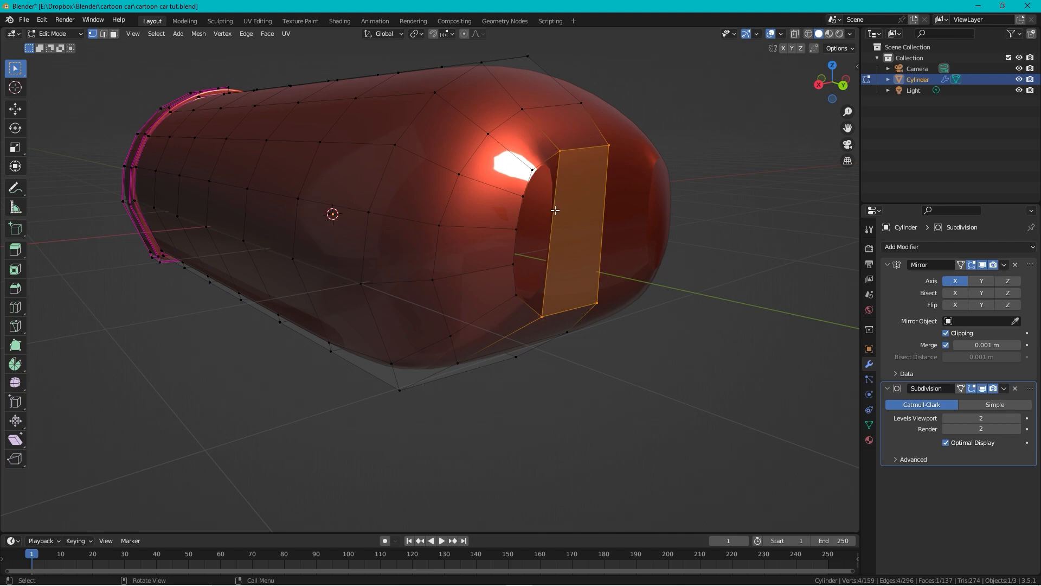
key("ctrl+r")
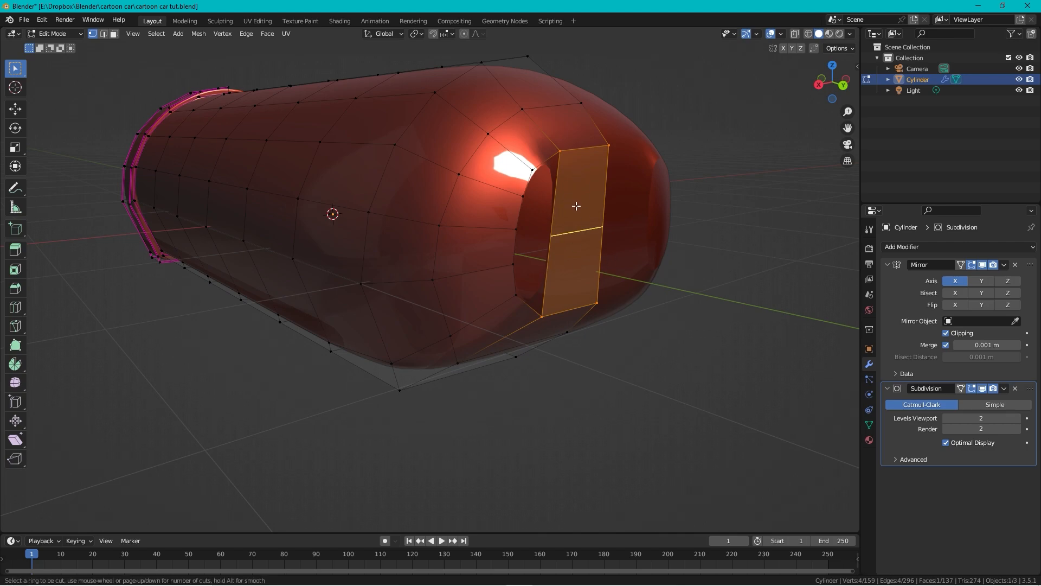
scroll(572, 210, "up", 2)
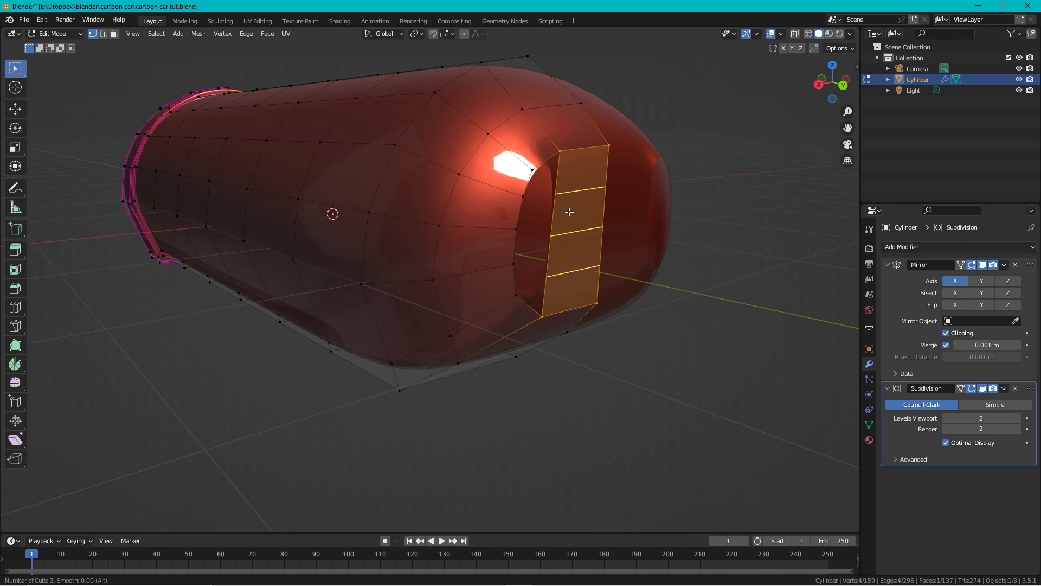
left_click(569, 211)
right_click(571, 211)
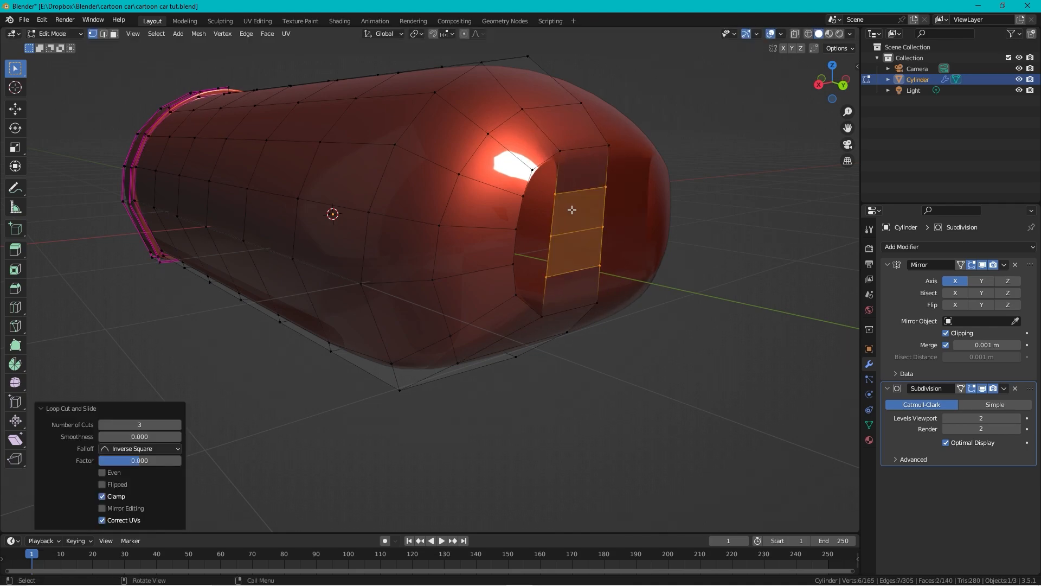
Step: Fill the remaining gap between the divided centre strip and the side of the rear opening with faces
left_click(534, 192)
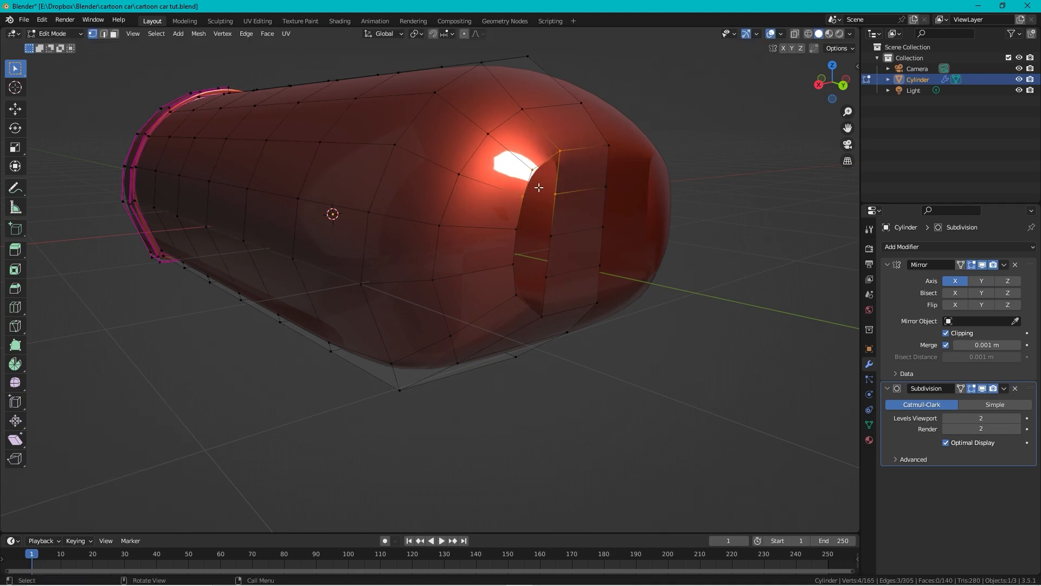
key("f")
key("f")
key("f")
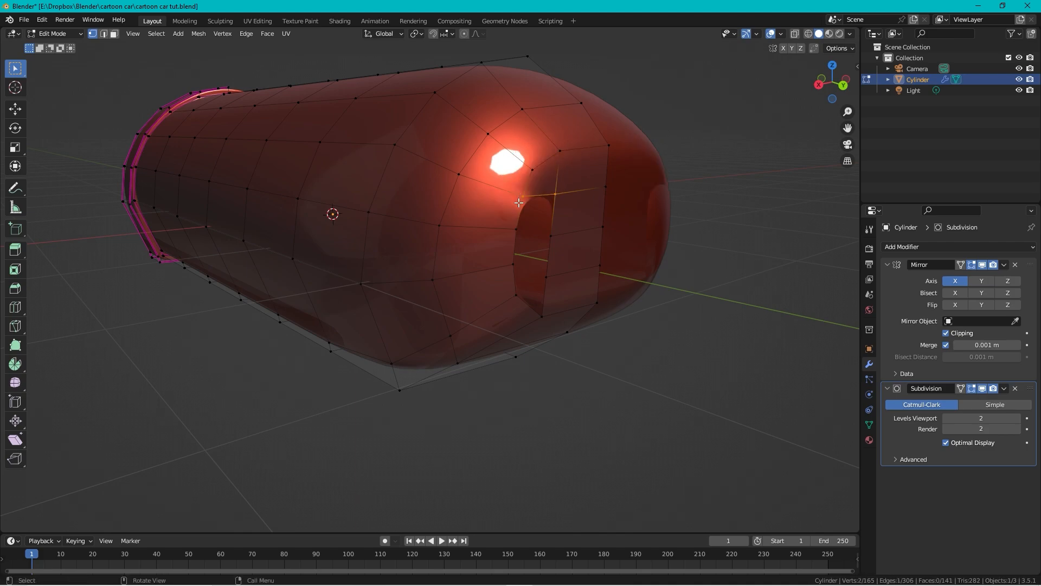
Step: Return to Object Mode, save the file and check the closed body from several angles
key("Tab")
scroll(518, 202, "down", 5)
middle_click_drag(518, 197, 545, 222)
scroll(546, 223, "up", 1)
key("ctrl+s")
scroll(610, 231, "up", 1)
middle_click_drag(626, 229, 485, 264)
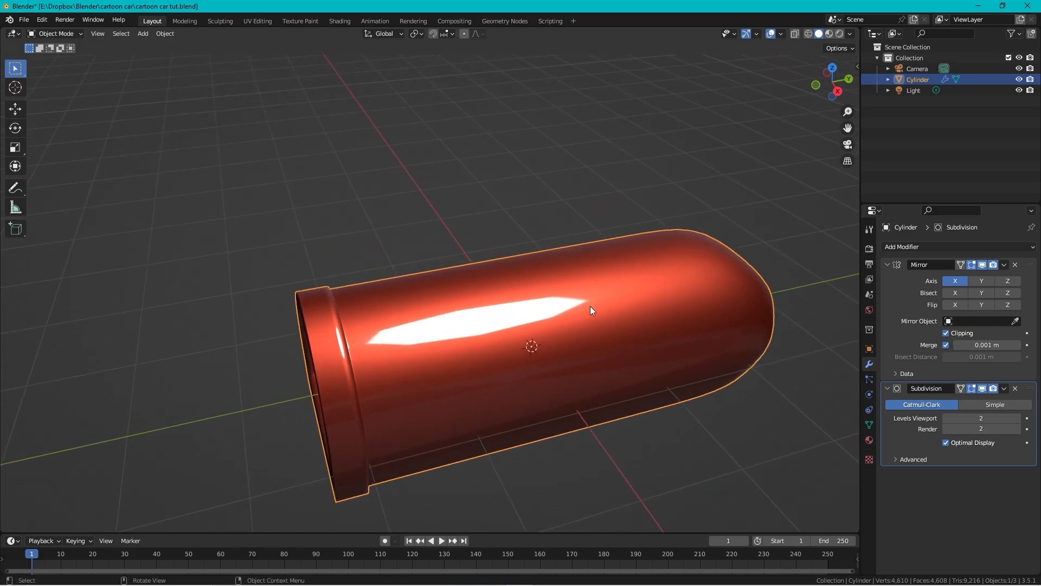
Step: In Edit Mode, delete a block of six faces, three long and two wide, from the upper middle of the body
key("Tab")
middle_click_drag(583, 283, 591, 241)
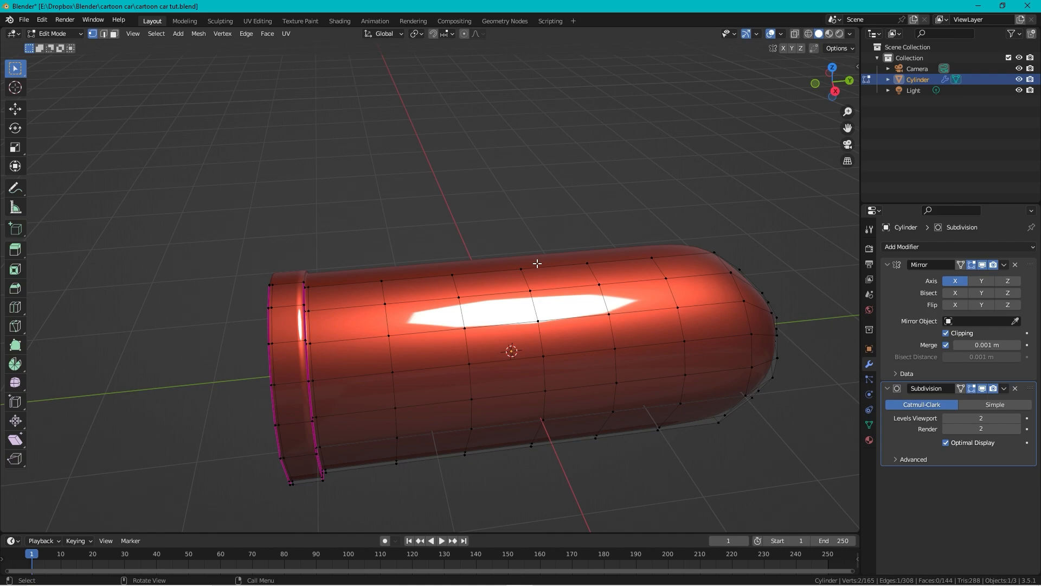
left_click(508, 278)
key("3")
left_click(504, 279)
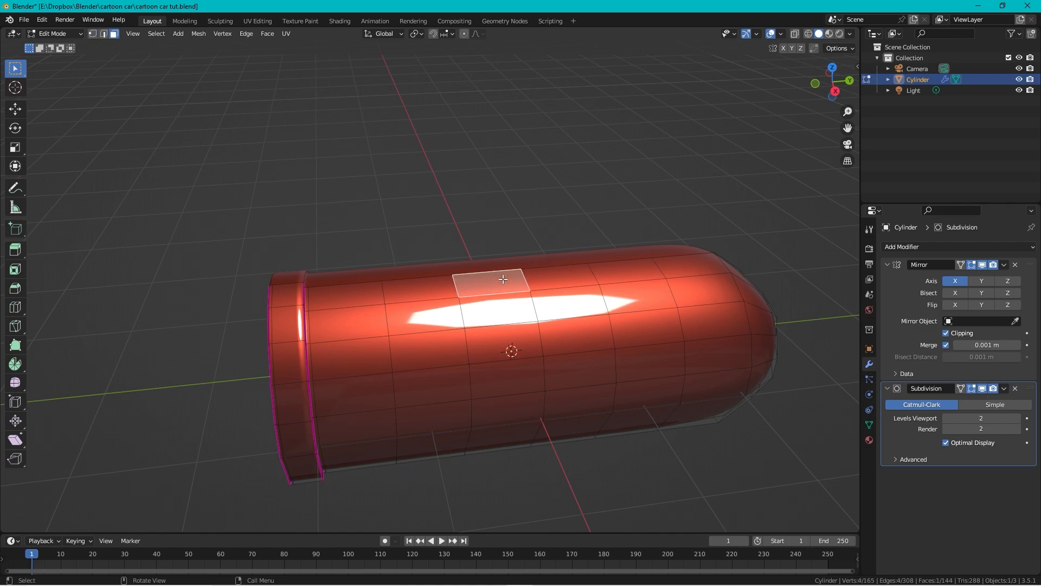
left_click(550, 277, "shift")
left_click(547, 304, "shift")
left_click(509, 307, "shift")
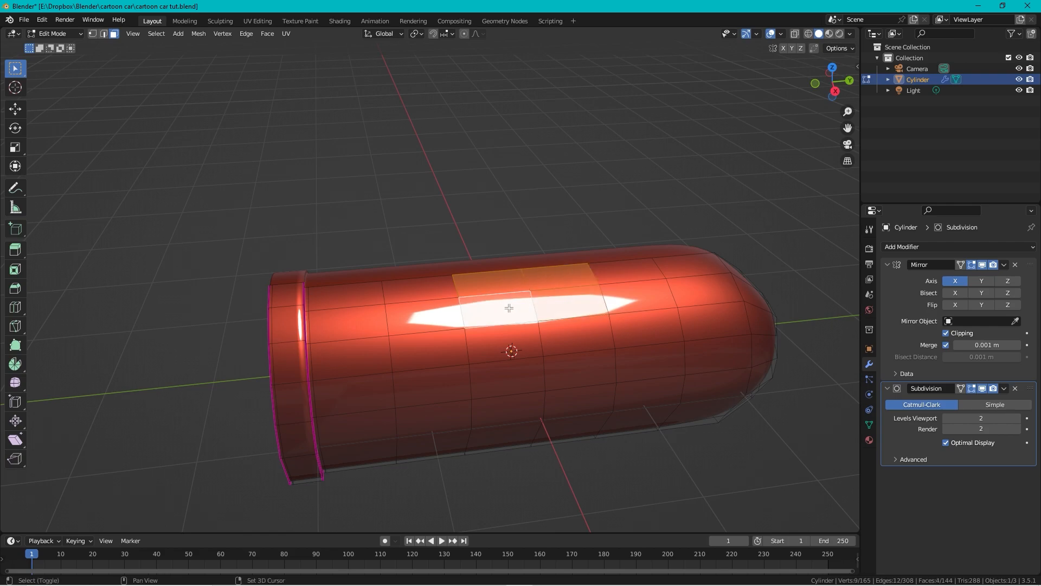
middle_click_drag(579, 237, 553, 206)
left_click(616, 249, "shift")
left_click(611, 271, "shift")
key("x")
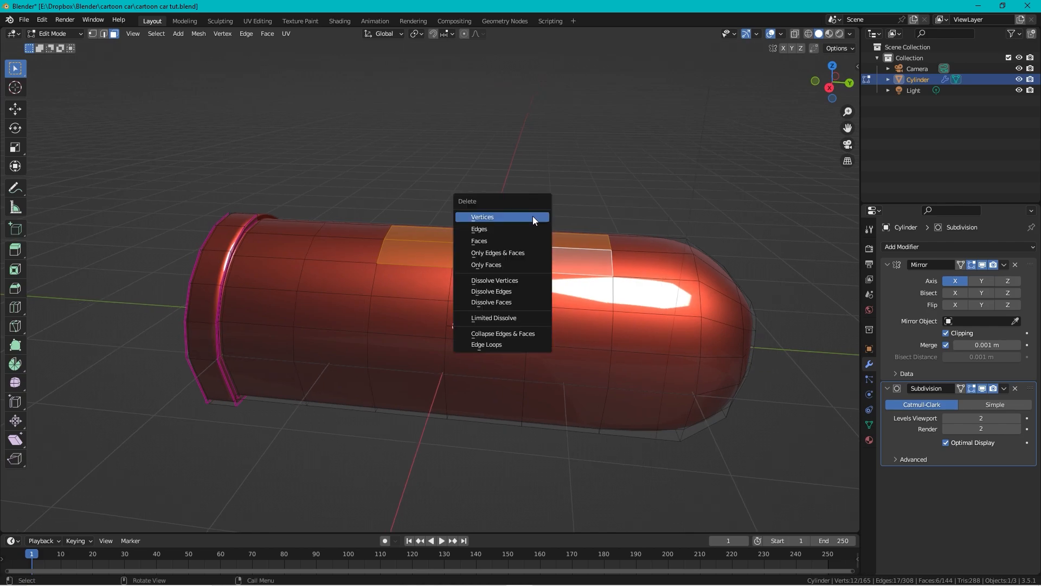
left_click(508, 238)
Step: Slide the middle edge one row below the top opening down the side of the body
key("1")
middle_click_drag(474, 235, 549, 274)
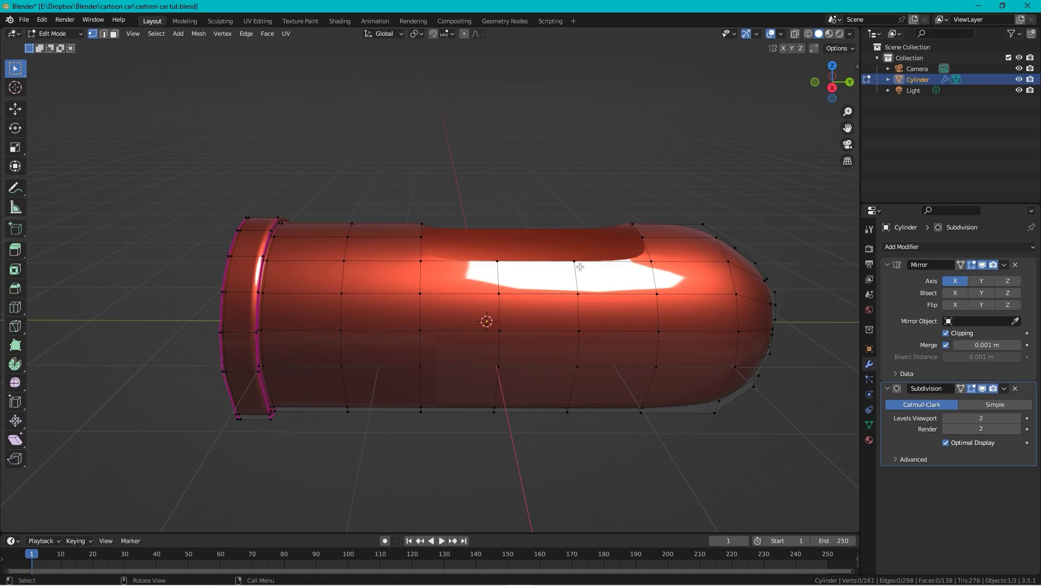
left_click_drag(586, 281, 478, 301)
key("g")
key("g")
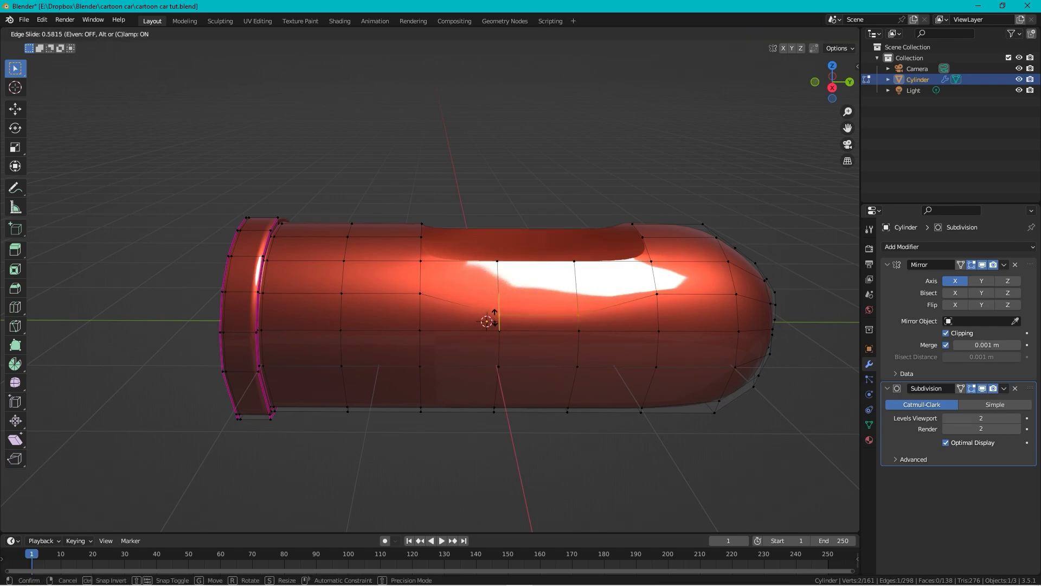
left_click(491, 318)
Step: Slide the middle edge of the top opening's lower border downward by a factor of 0.646
left_click_drag(593, 249, 492, 277)
key("g")
key("g")
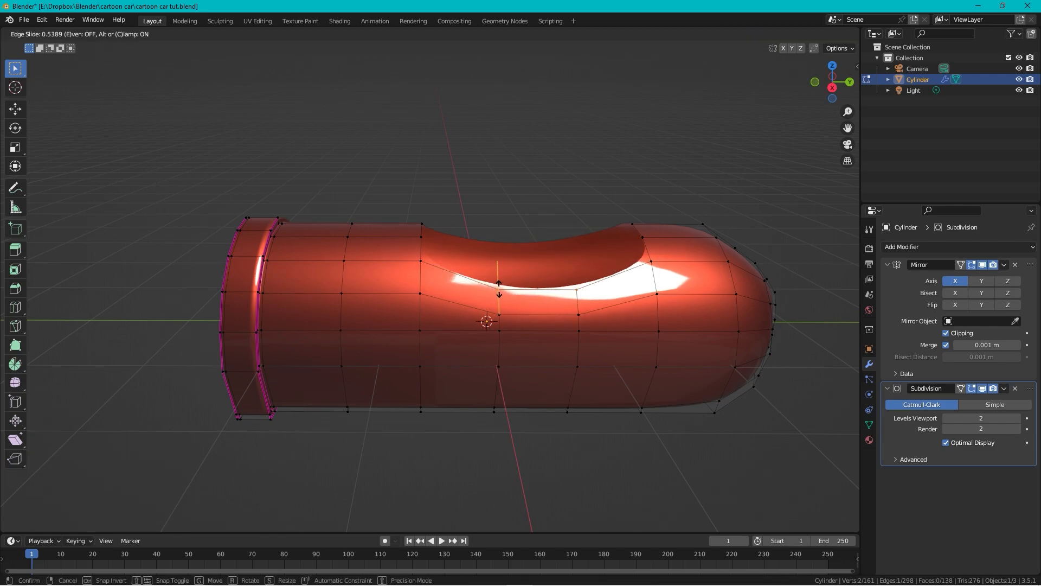
left_click(502, 290)
Step: Slide the upper rear edge of the cockpit opening toward the rear of the body
middle_click_drag(510, 239, 487, 248)
key("b")
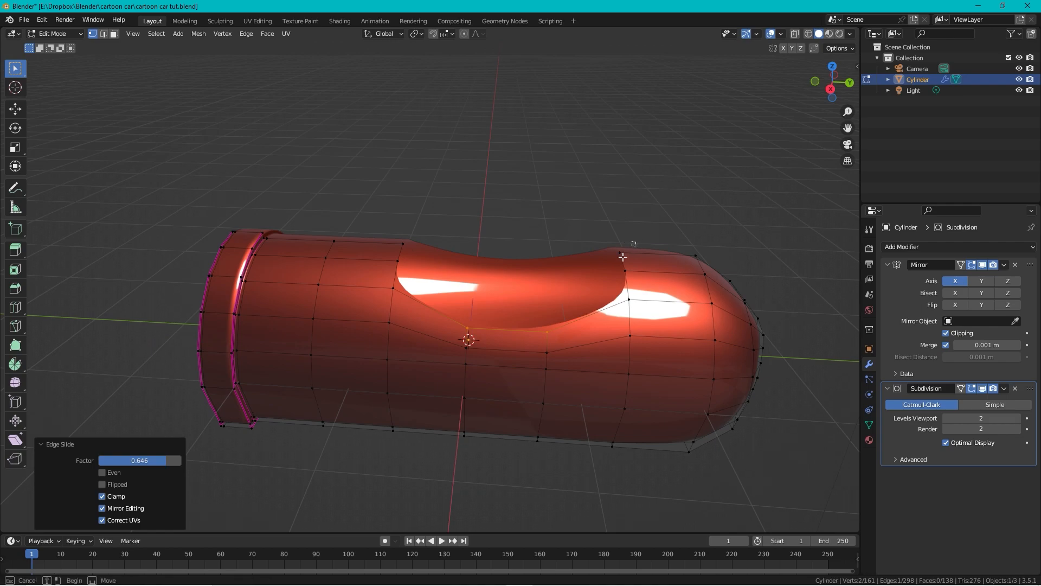
left_click_drag(626, 253, 601, 282)
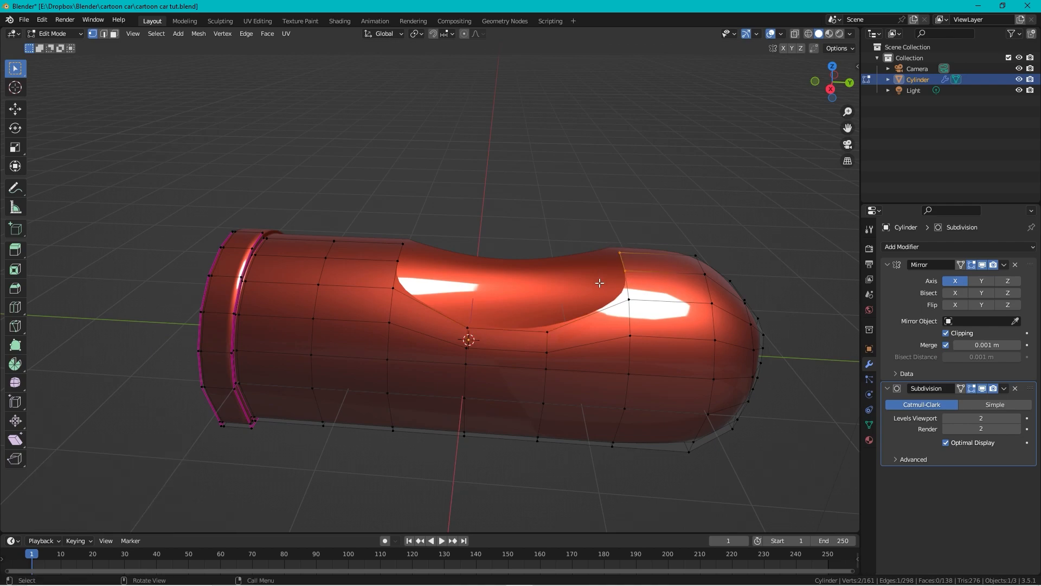
key("g")
key("g")
left_click(605, 282)
Step: Slide the opening's rear lower corner vertex and the two vertices below it forward, each less than the one above
key("b")
left_click_drag(616, 314, 637, 293)
key("g")
key("g")
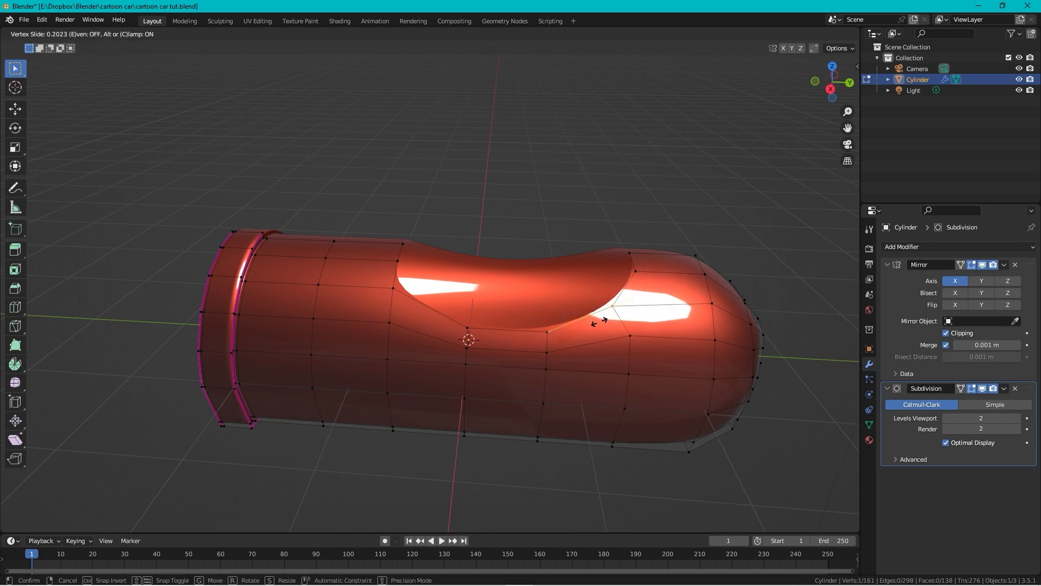
left_click(634, 334)
key("g")
key("g")
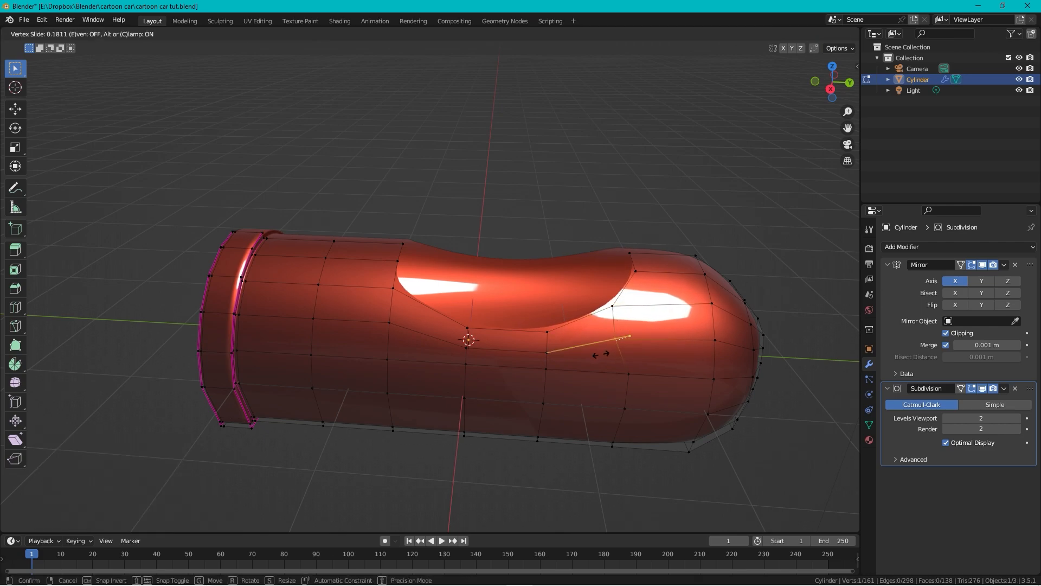
left_click(609, 354)
left_click(589, 385)
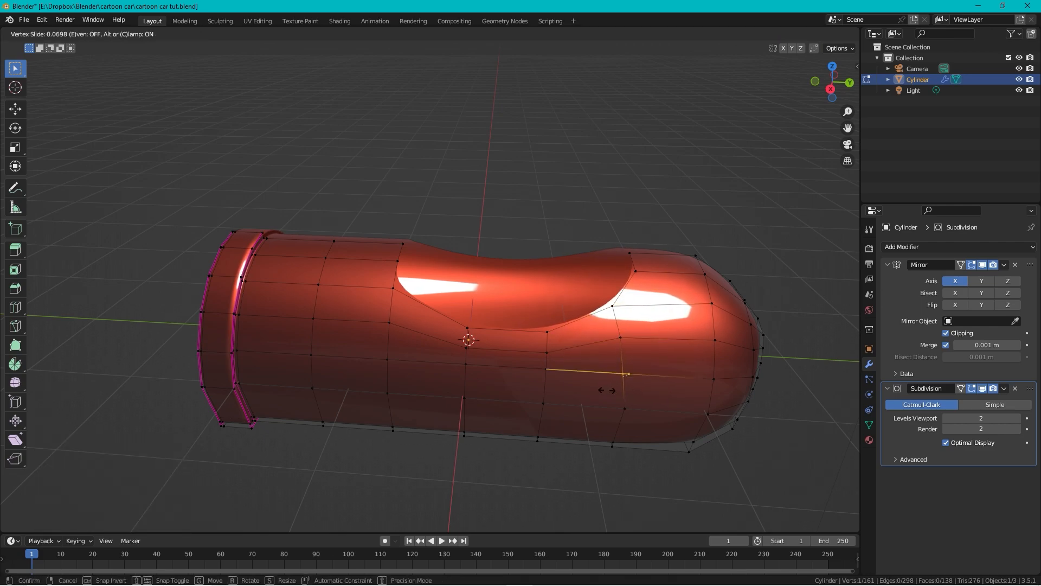
Step: Slide the upper front edge of the cockpit opening toward the front rim by a factor of 0.282
middle_click_drag(383, 282, 430, 282)
left_click(427, 280, "shift")
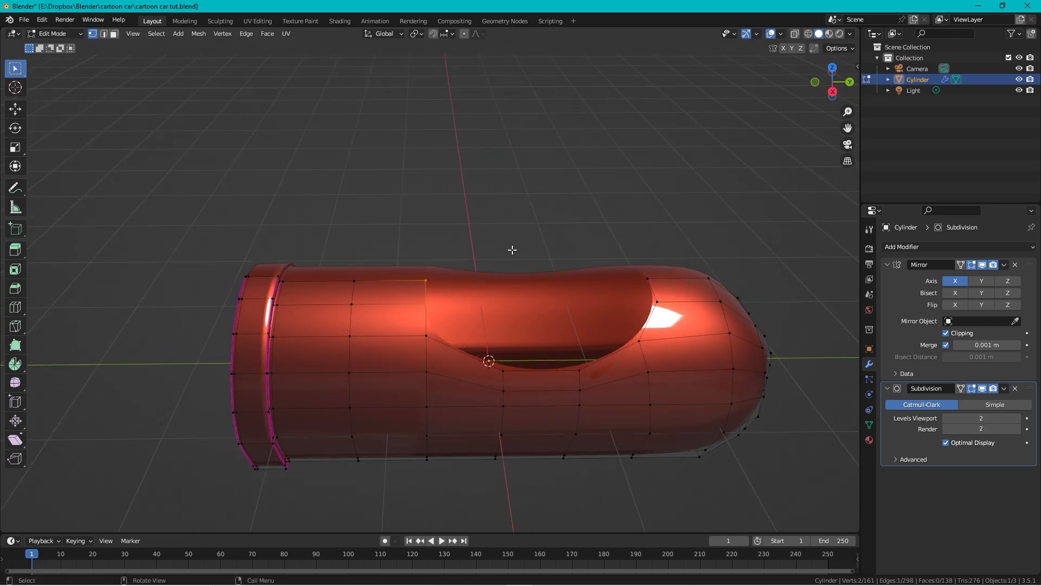
middle_click_drag(449, 253, 455, 235)
key("g")
key("g")
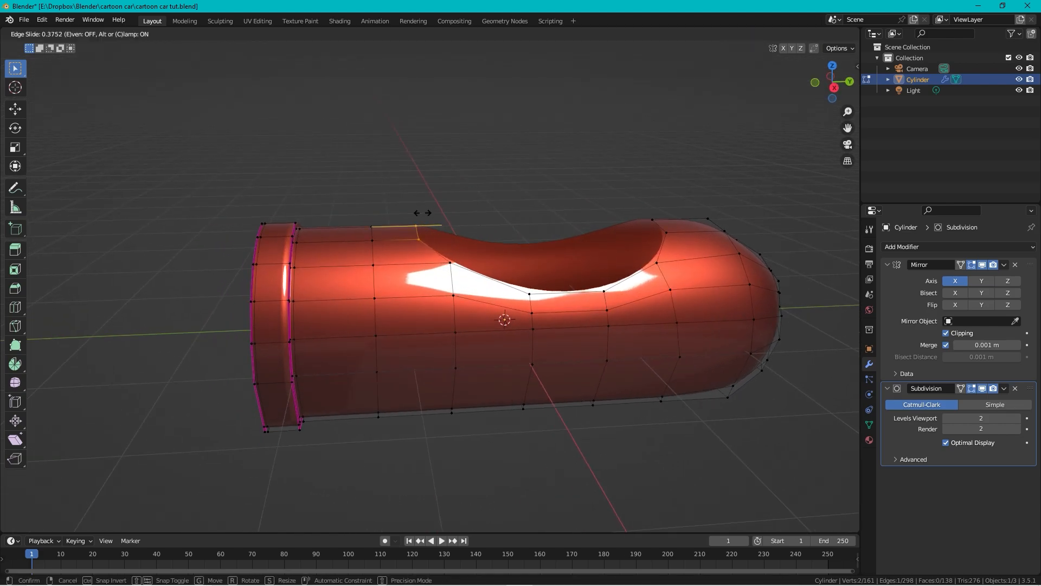
left_click(426, 214)
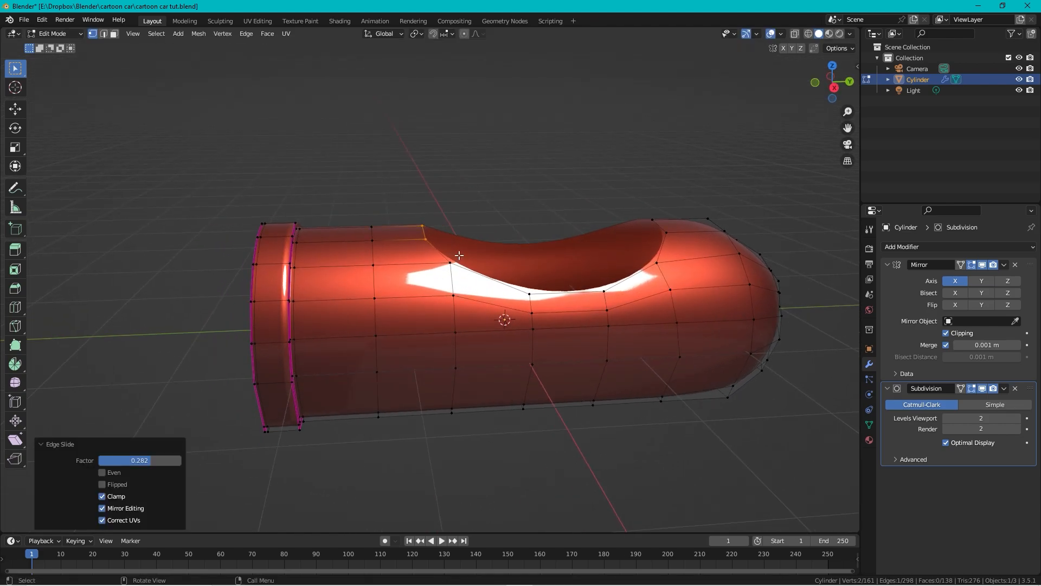
Step: Slide the opening's front lower corner vertex slightly toward the front rim by a factor of 0.099
left_click(450, 263)
key("g")
key("g")
left_click(433, 277)
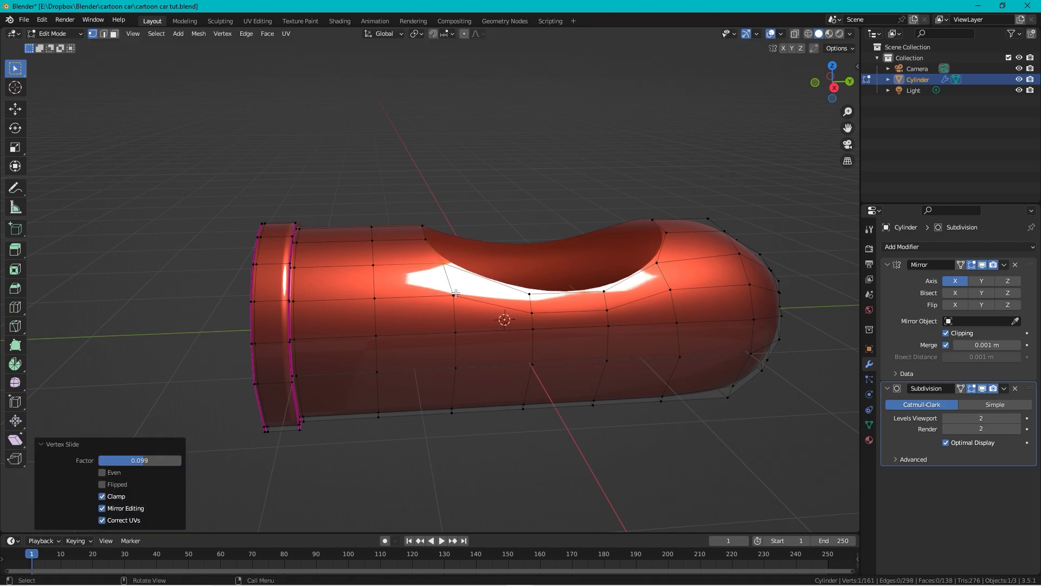
Step: Extrude the cockpit opening's border loop inward twice, scaling the first extrusion to 0.922 and the second to 0.906
middle_click_drag(461, 288, 517, 256)
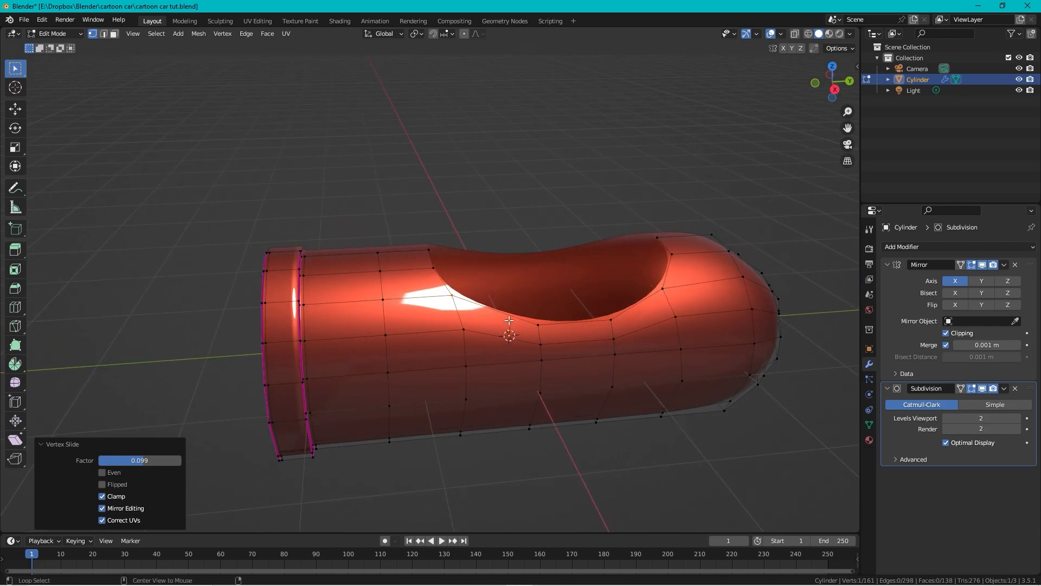
left_click(511, 315, "alt")
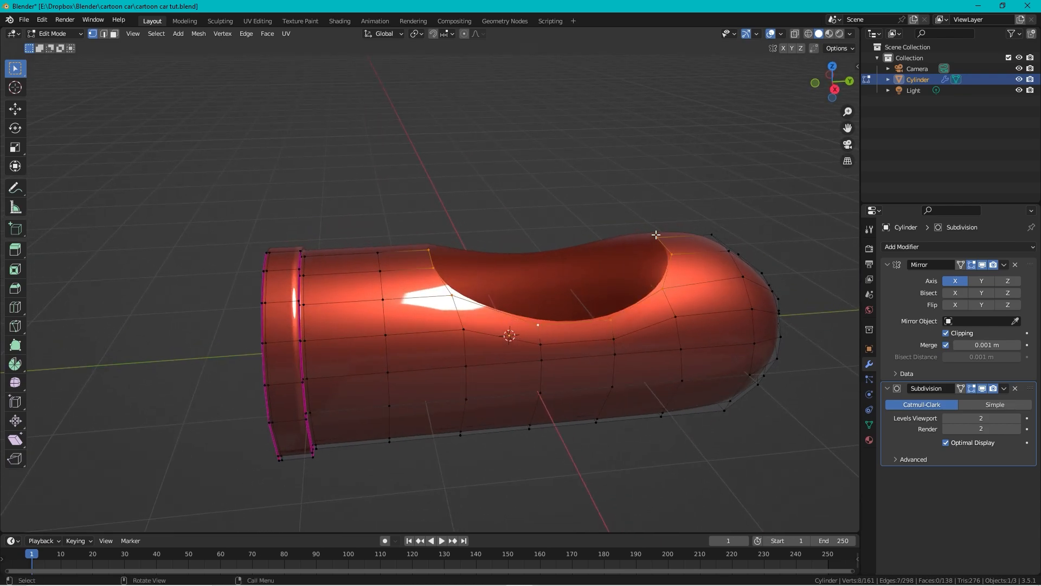
middle_click_drag(654, 237, 588, 202)
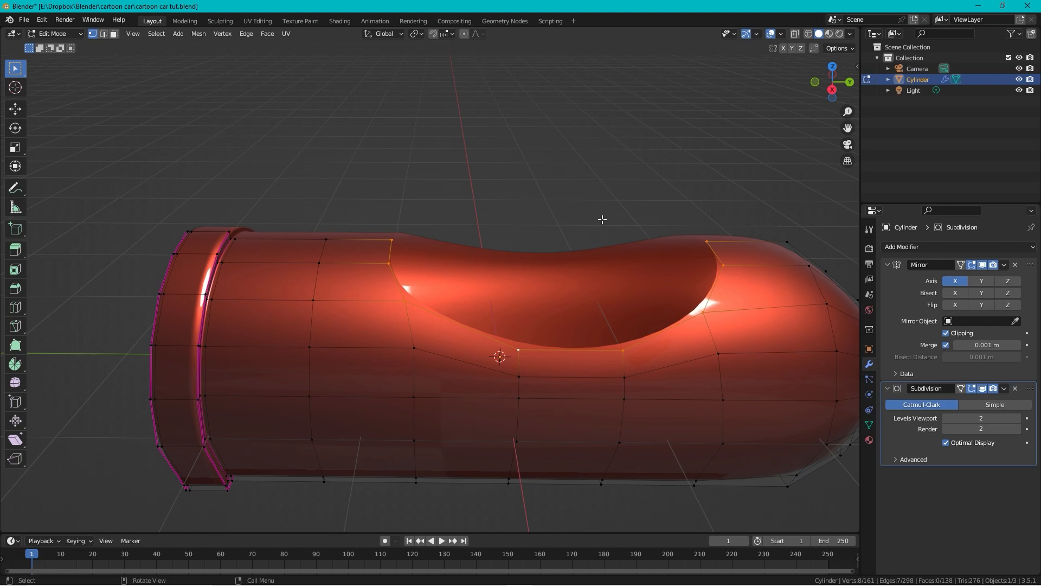
key("e")
key("s")
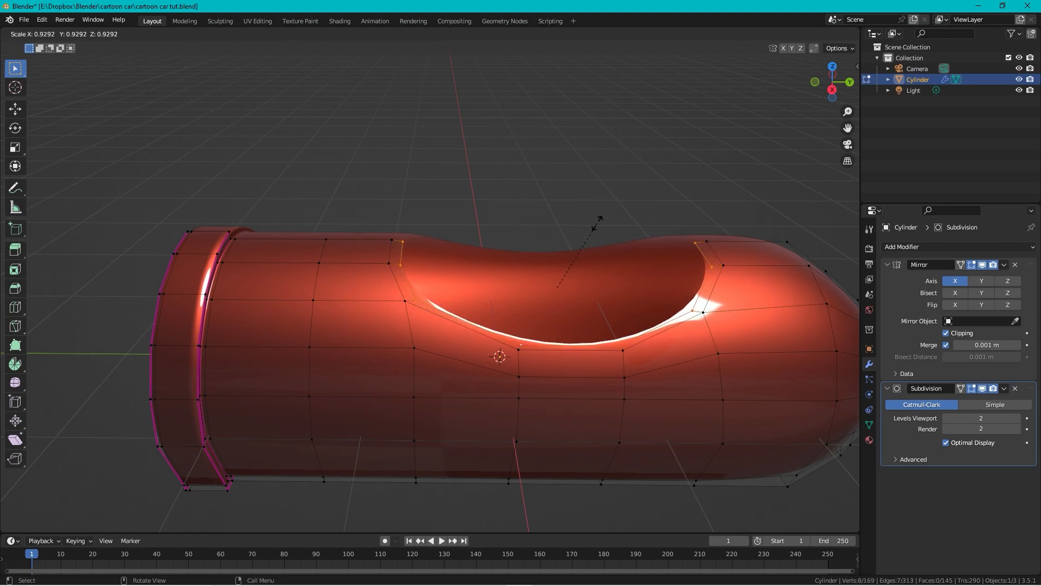
left_click(597, 223)
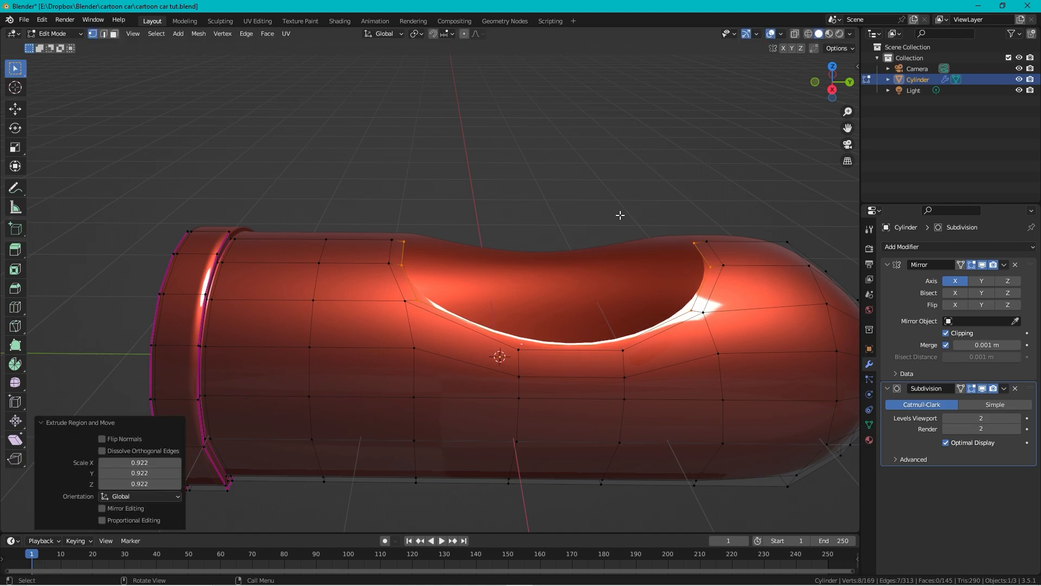
key("e")
key("s")
left_click(693, 215)
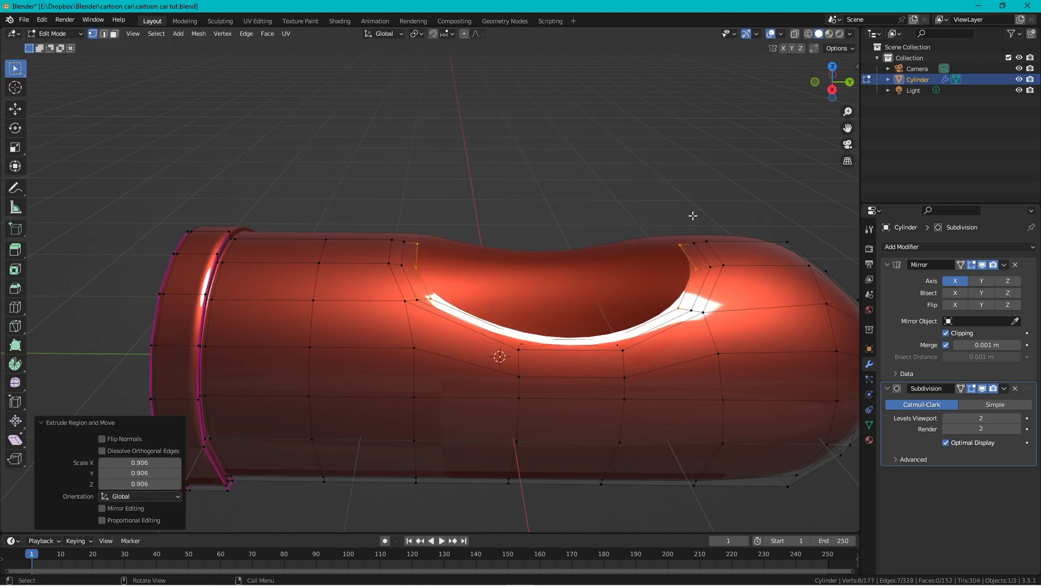
Step: Bevel the middle loop of the new inner border with a width of 0.0216 m and one segment
left_click(701, 252, "alt")
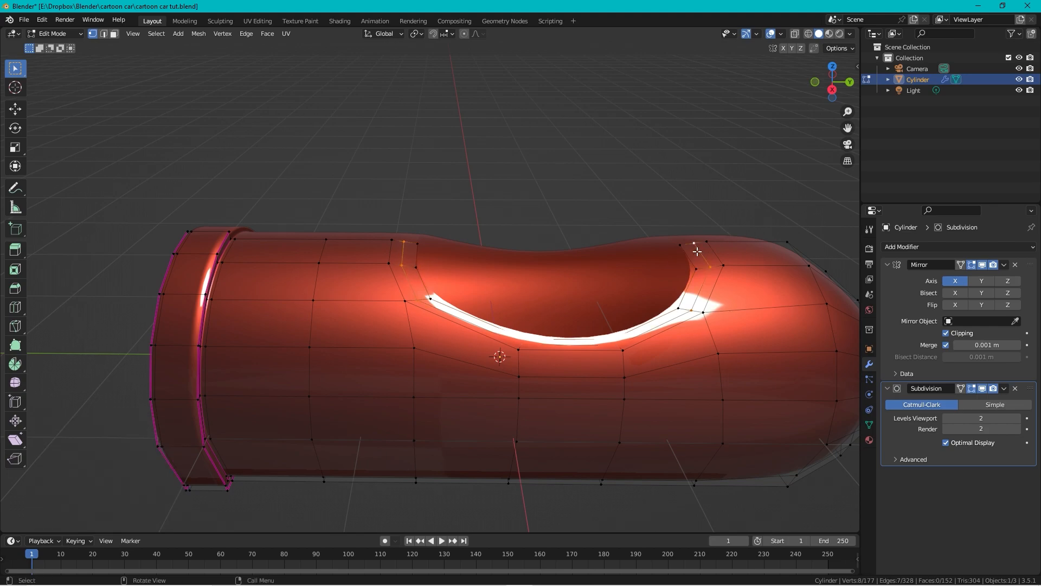
key("ctrl+b")
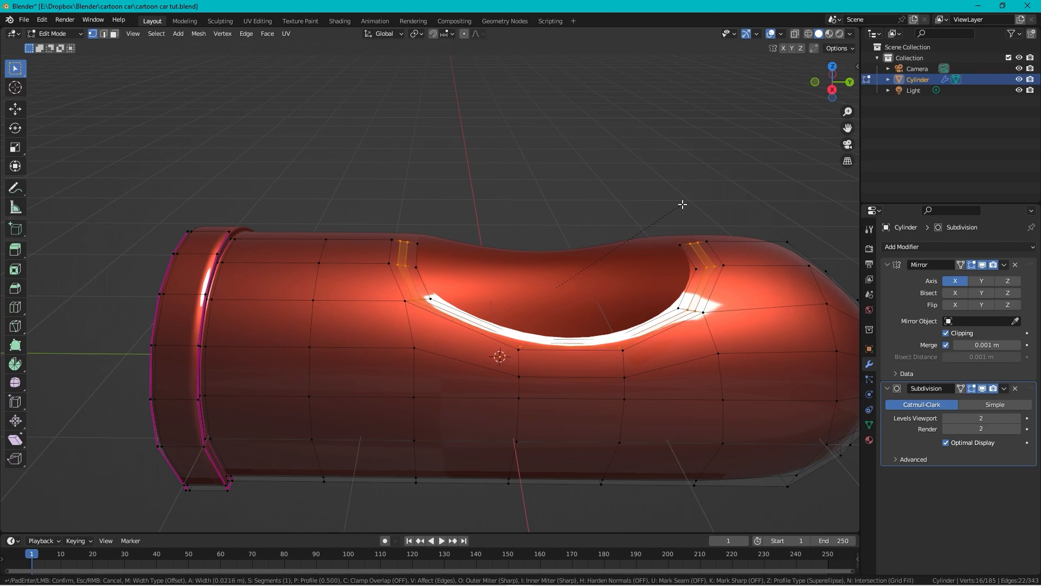
left_click(683, 205)
Step: Raise the beveled strip around the opening by about 0.053 m along the Z axis to form a lip
middle_click_drag(712, 179, 701, 161)
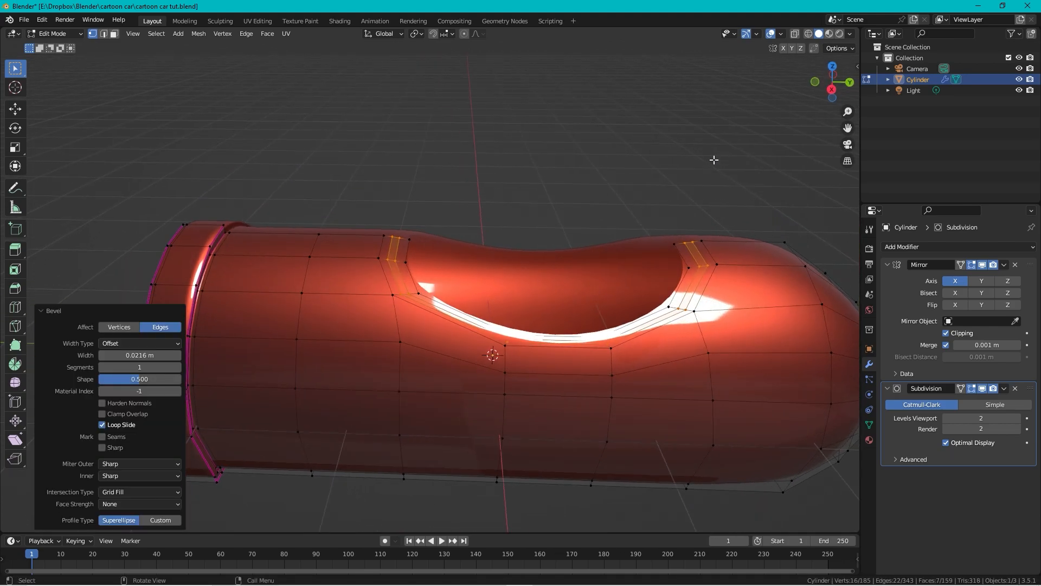
key("g")
key("z")
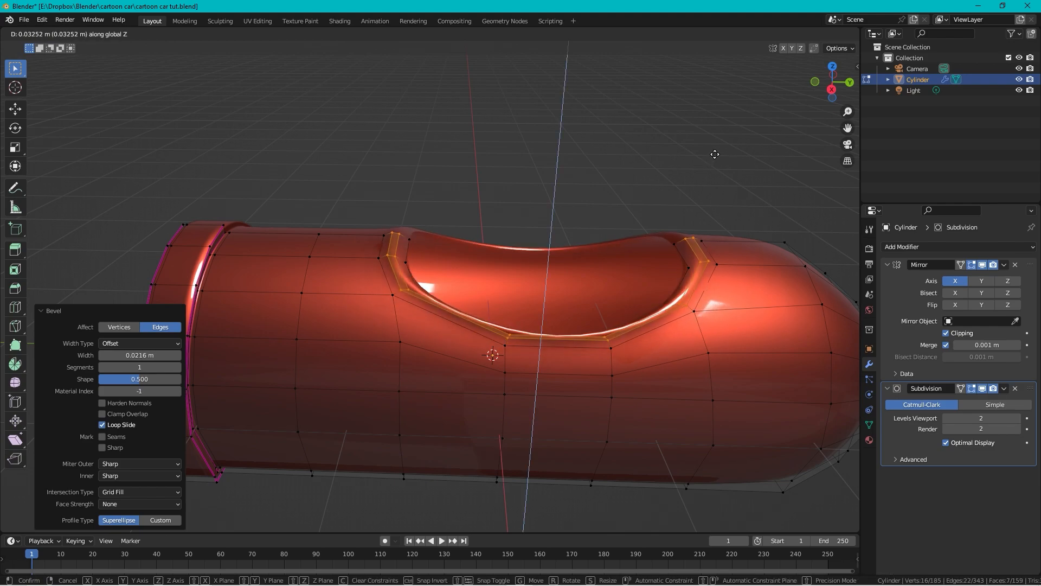
left_click(716, 153)
Step: With X-ray enabled, select the full outer loop at the base of the cockpit lip and crease it by 1
mouse_move(716, 153)
middle_mouse_down()
mouse_move(686, 163)
mouse_move(702, 170)
mouse_move(702, 139)
mouse_move(728, 174)
mouse_move(697, 156)
middle_mouse_up()
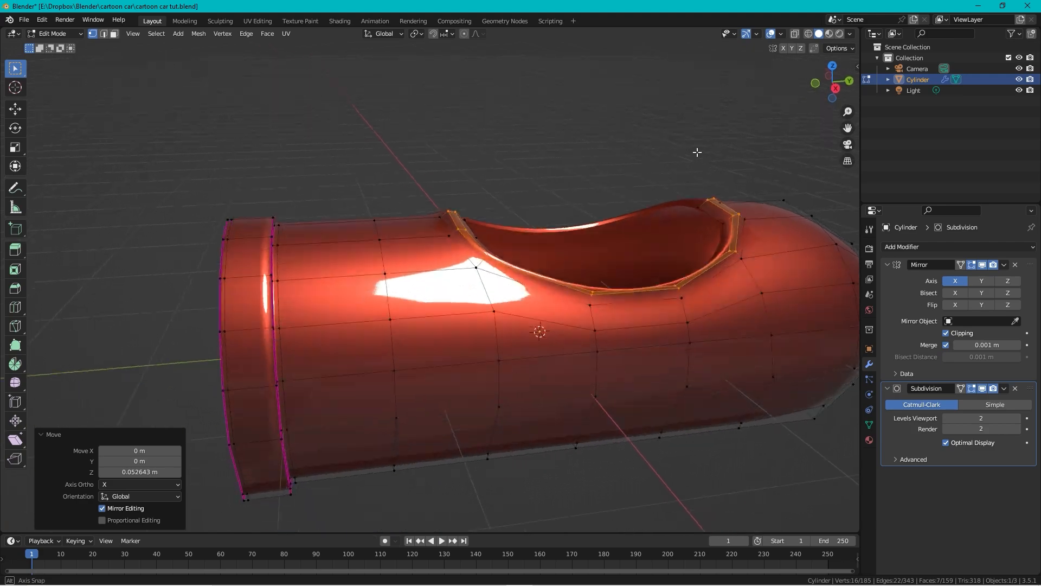
scroll(731, 239, "up", 3)
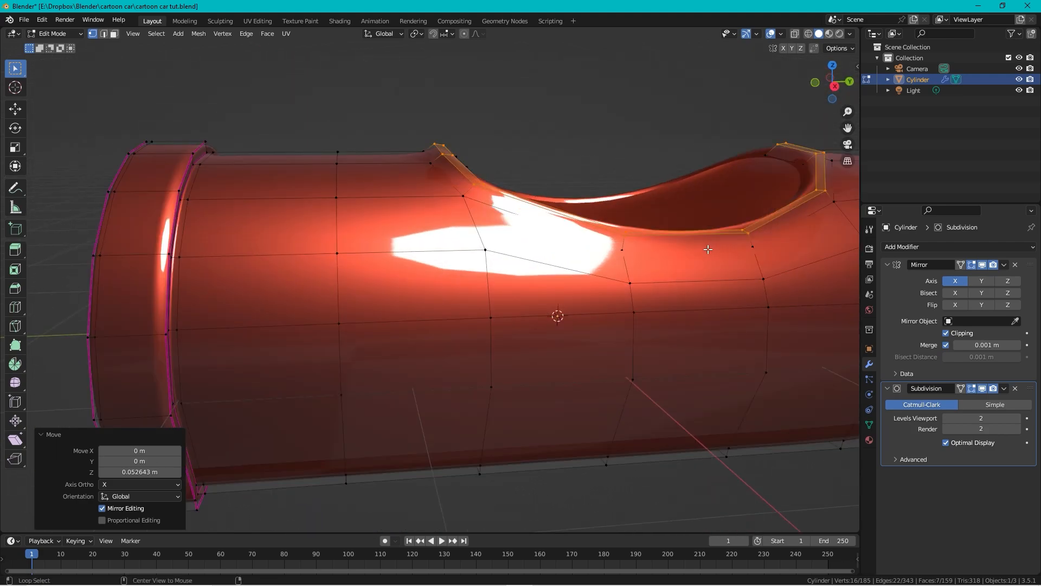
left_click(708, 249, "alt")
middle_click_drag(601, 130, 607, 161)
key("alt+z")
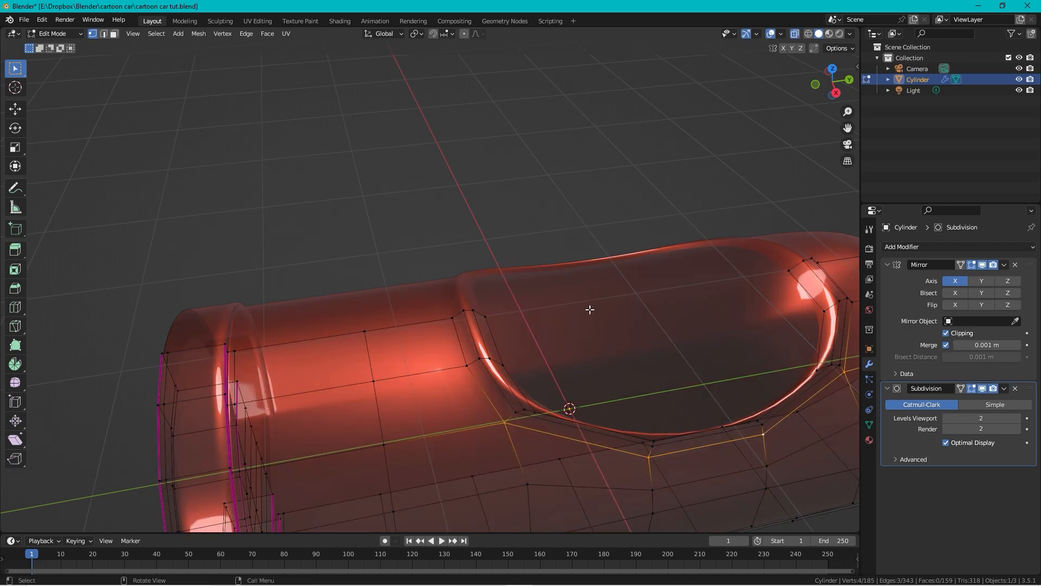
left_click(467, 364, "shift")
left_click(453, 310, "shift")
middle_click_drag(452, 309, 807, 344)
left_click(806, 344, "shift")
left_click(784, 297, "shift")
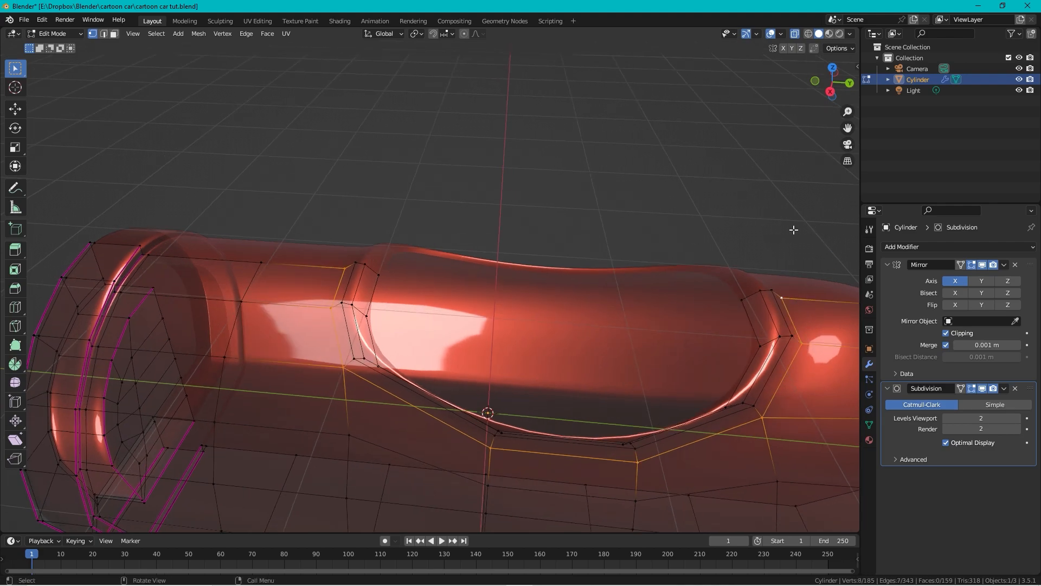
key("shift+e")
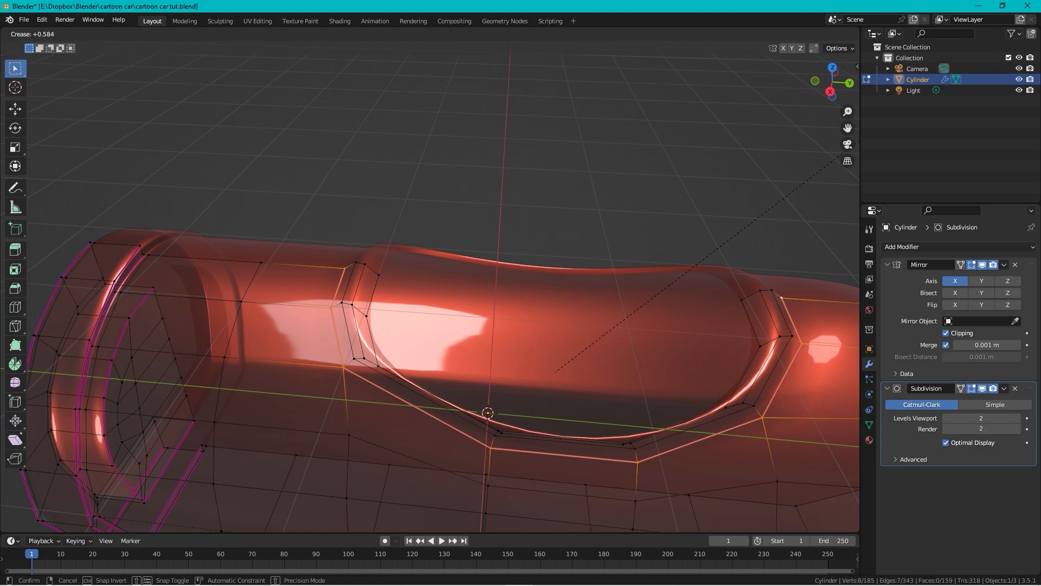
key("1")
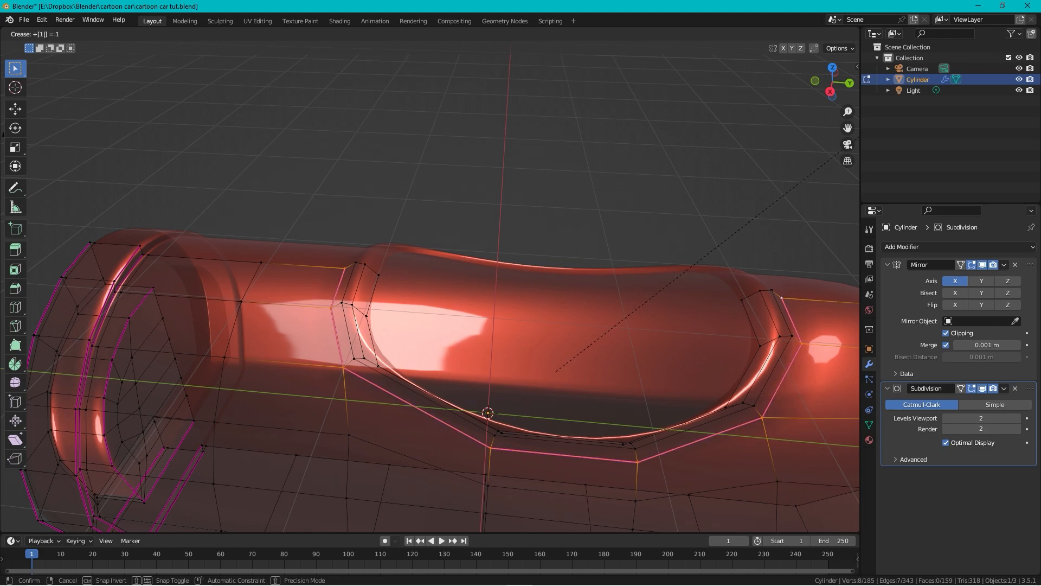
key("Return")
Step: Check the creased cockpit lip in Object Mode and return to Edit Mode
key("Tab")
mouse_move(401, 232)
middle_mouse_down()
mouse_move(430, 181)
mouse_move(386, 213)
mouse_move(400, 232)
middle_mouse_up()
key("Tab")
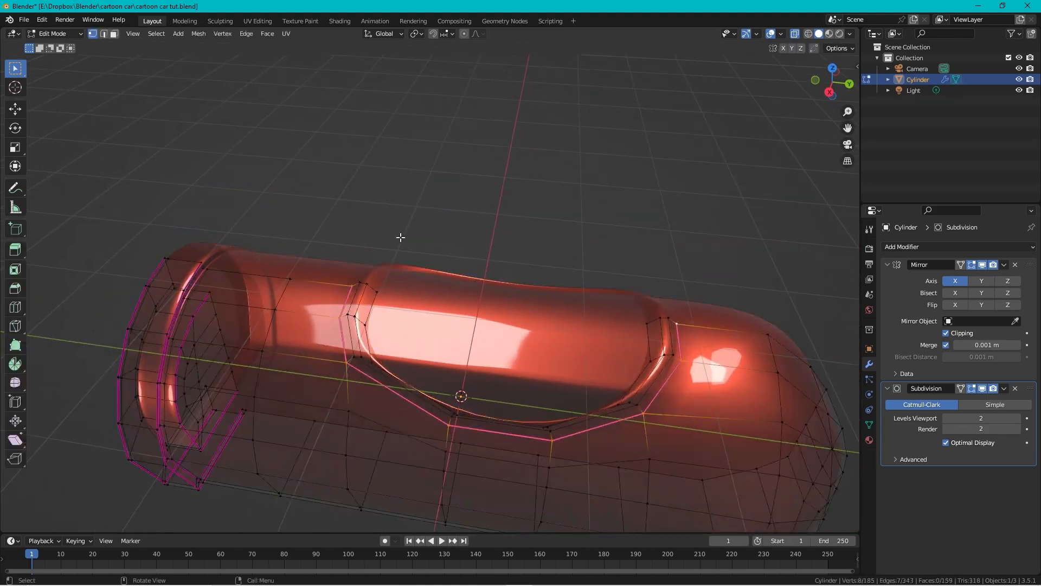
Step: Extrude the innermost border loop of the cockpit opening about 0.527 m down along the Z axis
middle_click_drag(566, 326, 596, 328)
left_click(700, 302, "alt")
middle_click_drag(662, 265, 634, 247)
key("e")
key("z")
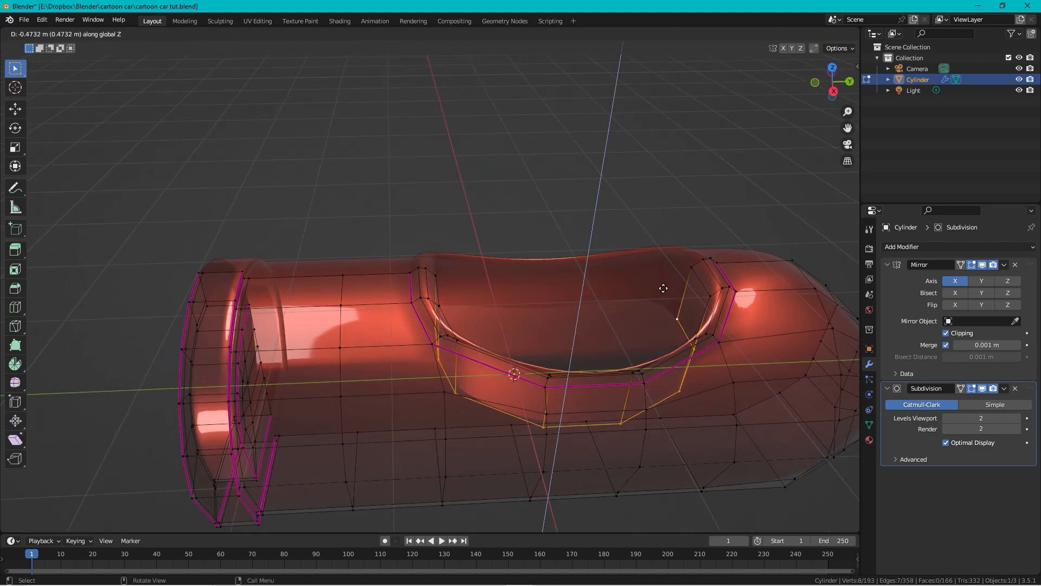
left_click(665, 295)
Step: In the side view, flatten the extruded cockpit loop by scaling it to 0 along the Z axis
left_click(833, 92)
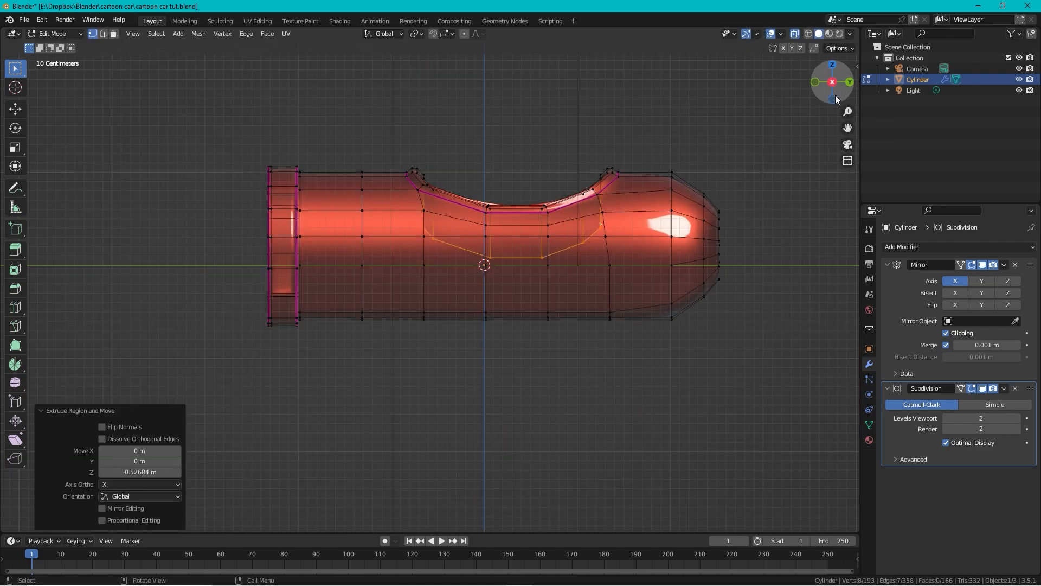
scroll(619, 215, "up", 4)
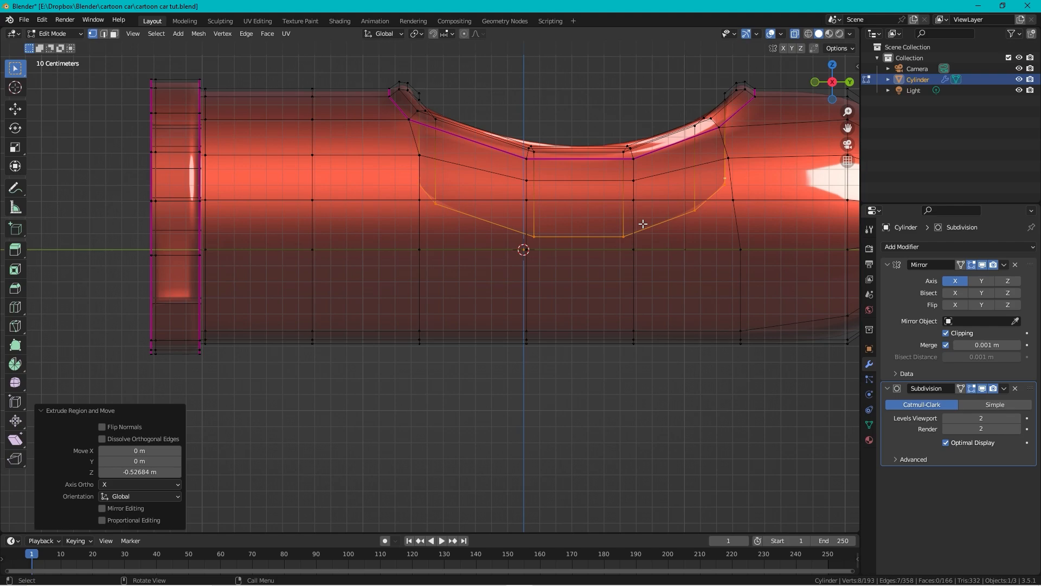
key("s")
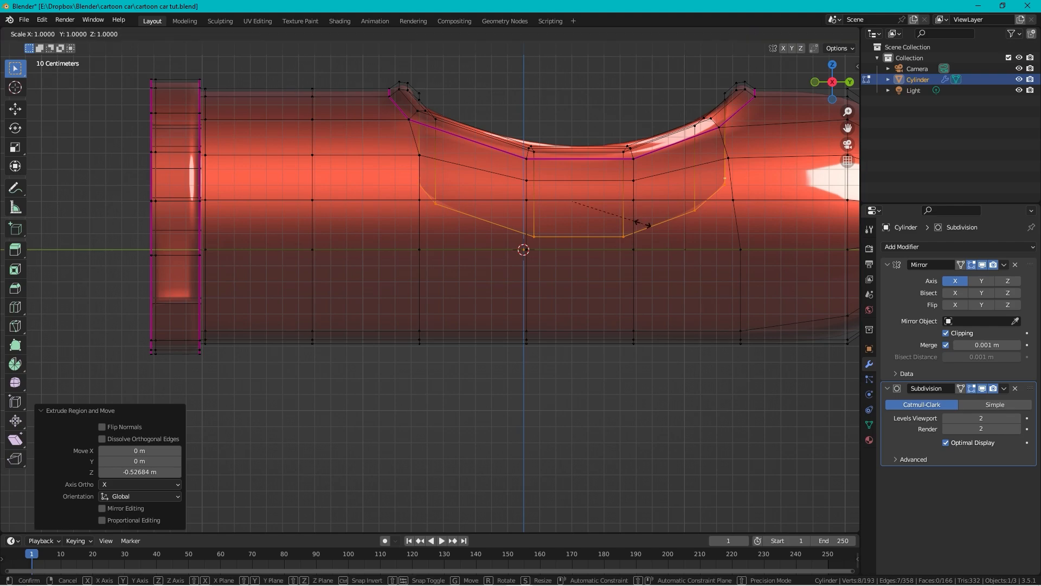
key("z")
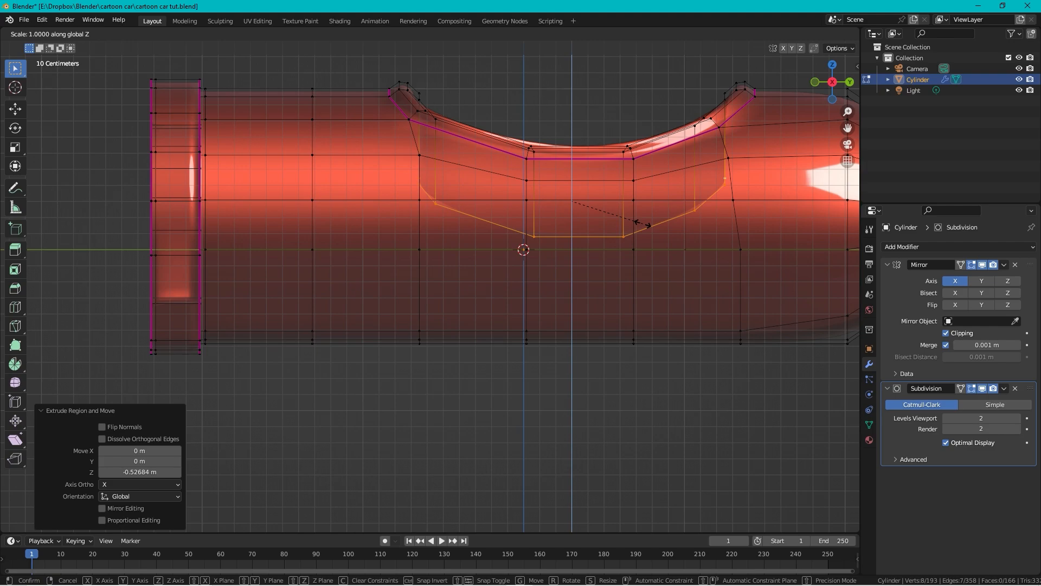
type("0")
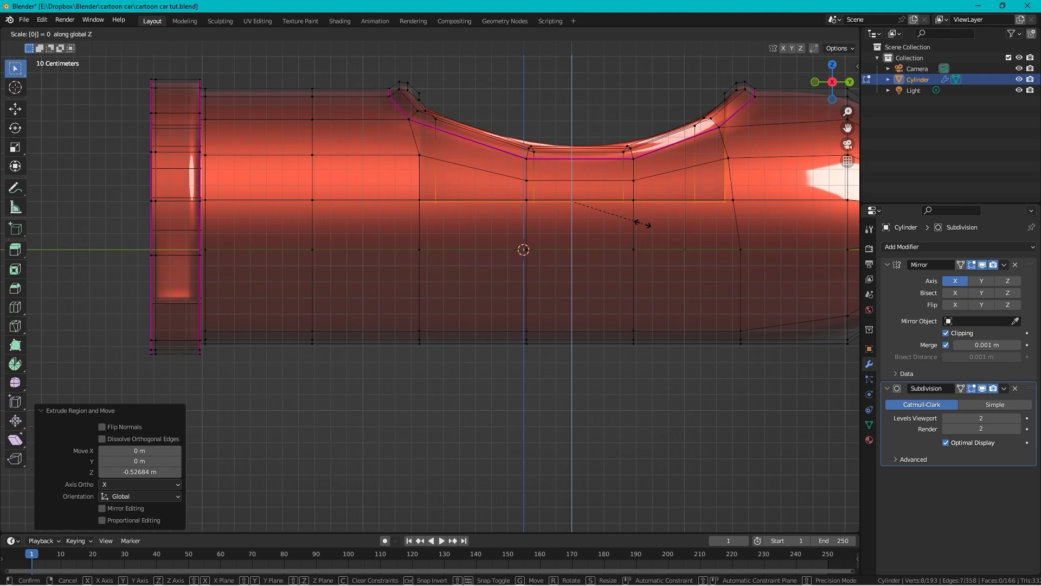
key("Return")
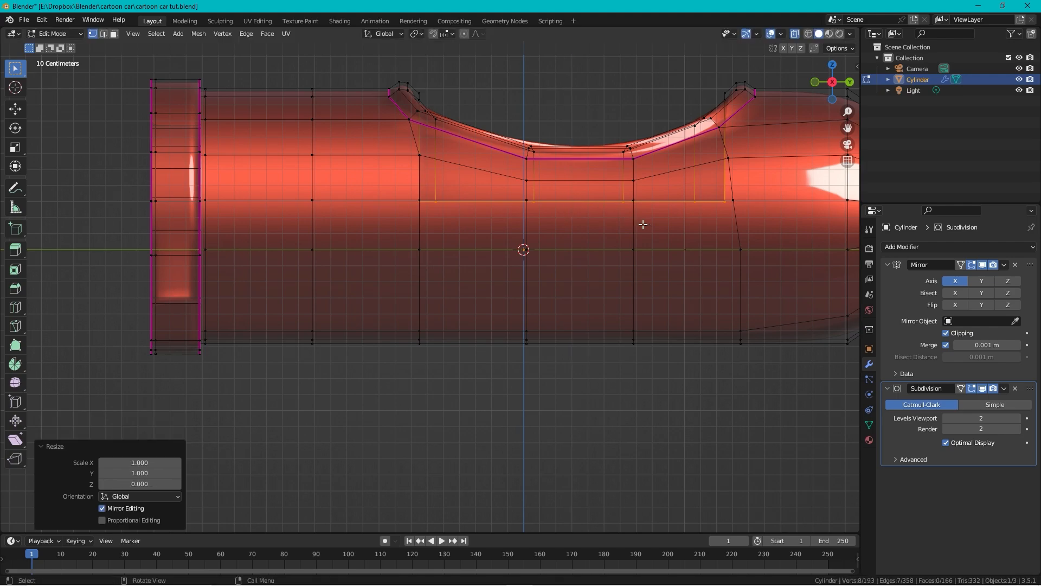
Step: Lower the flattened cockpit loop about 0.175 m along the Z axis and scale it uniformly to about 0.903
key("g")
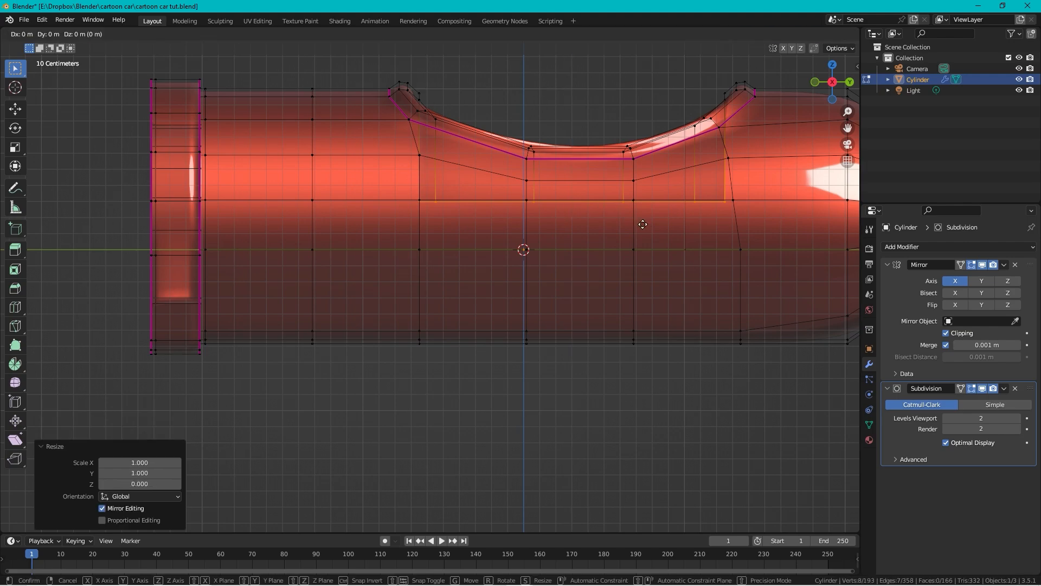
key("z")
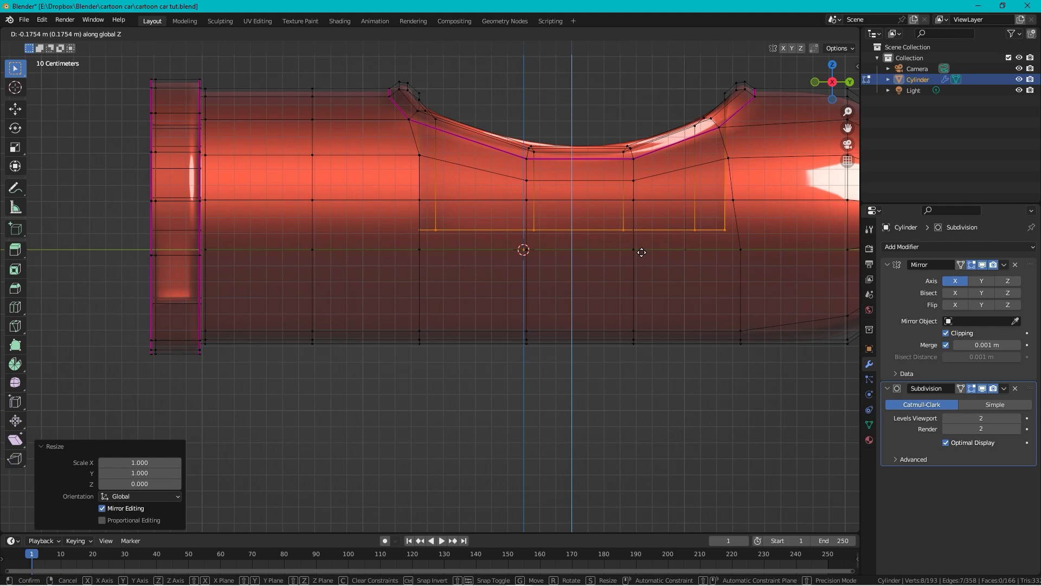
left_click(641, 252)
scroll(612, 91, "down", 1)
middle_click_drag(610, 122, 644, 177)
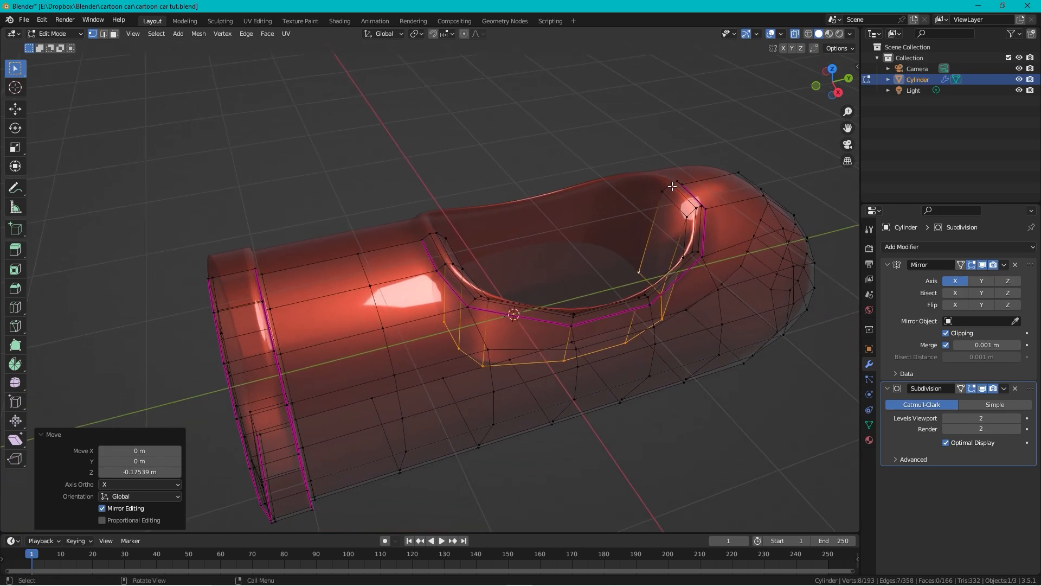
key("s")
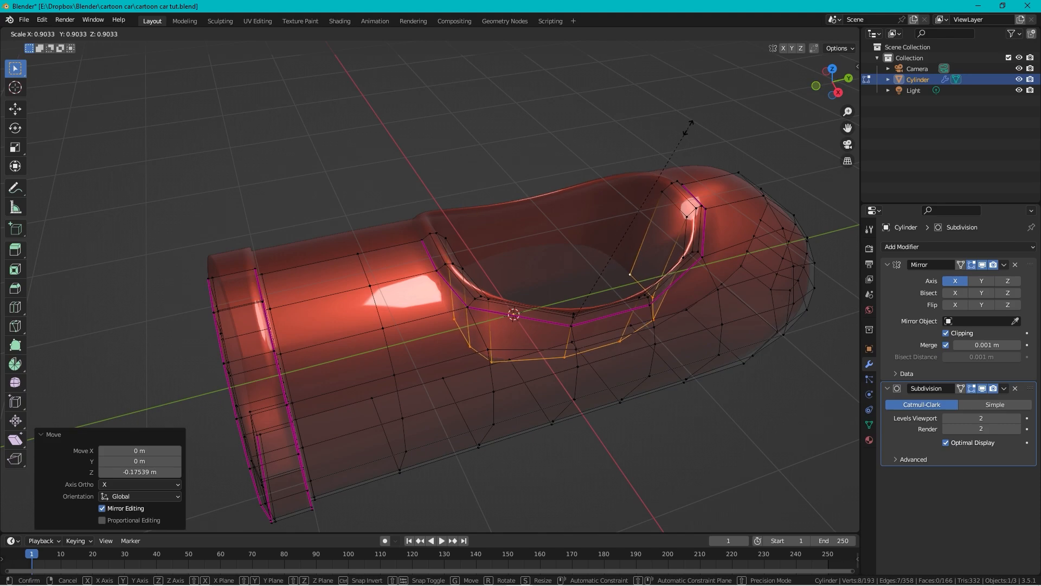
left_click(659, 180)
middle_click_drag(659, 179, 610, 271)
scroll(606, 276, "up", 5)
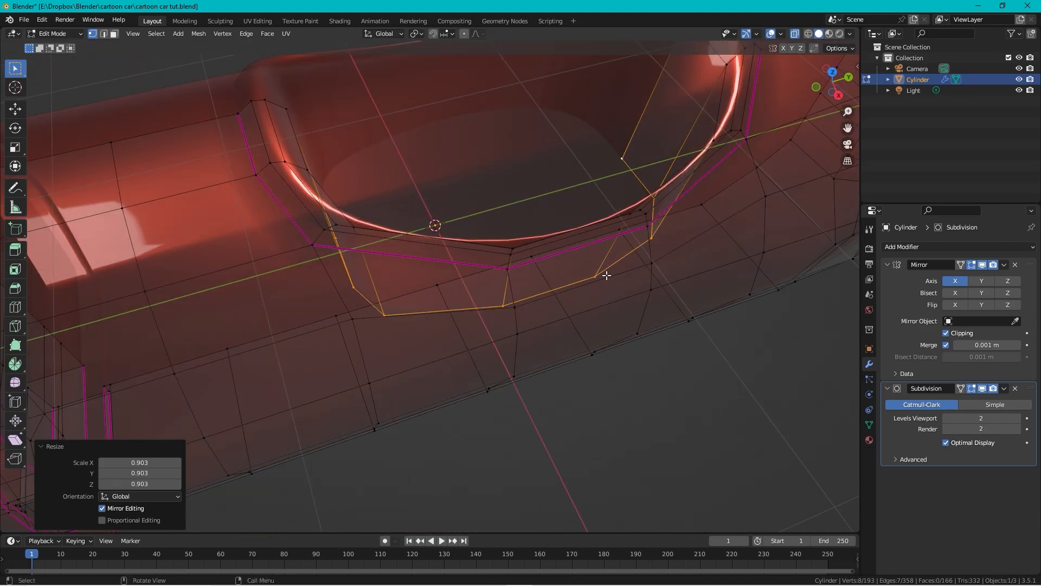
middle_click_drag(629, 197, 571, 242)
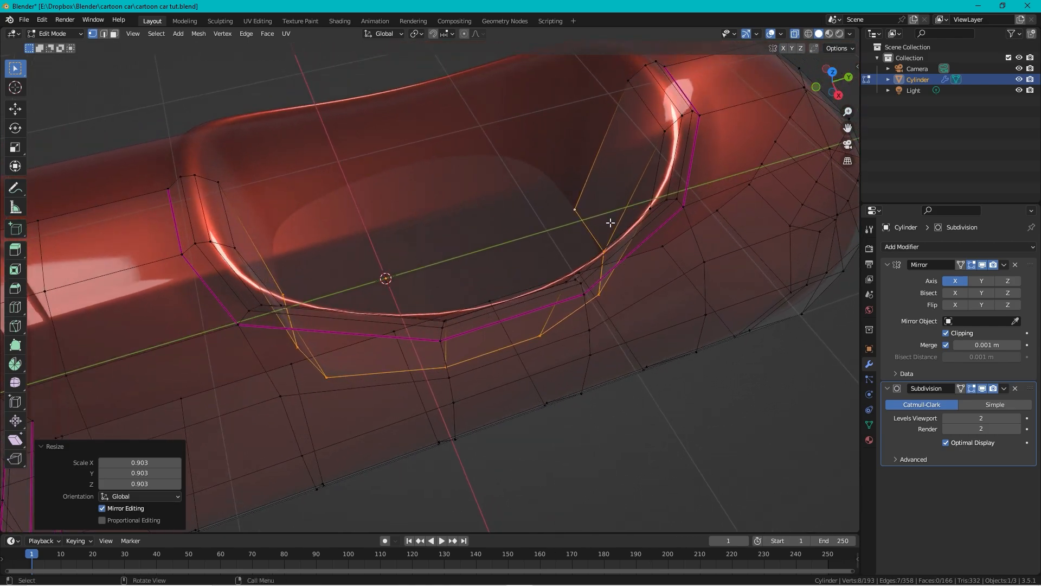
Step: With Auto Merge enabled, extrude the side edge near the rear of the lower cockpit loop about 0.954 m along negative X to the mirror plane
left_click(815, 49)
middle_click_drag(520, 248, 599, 265)
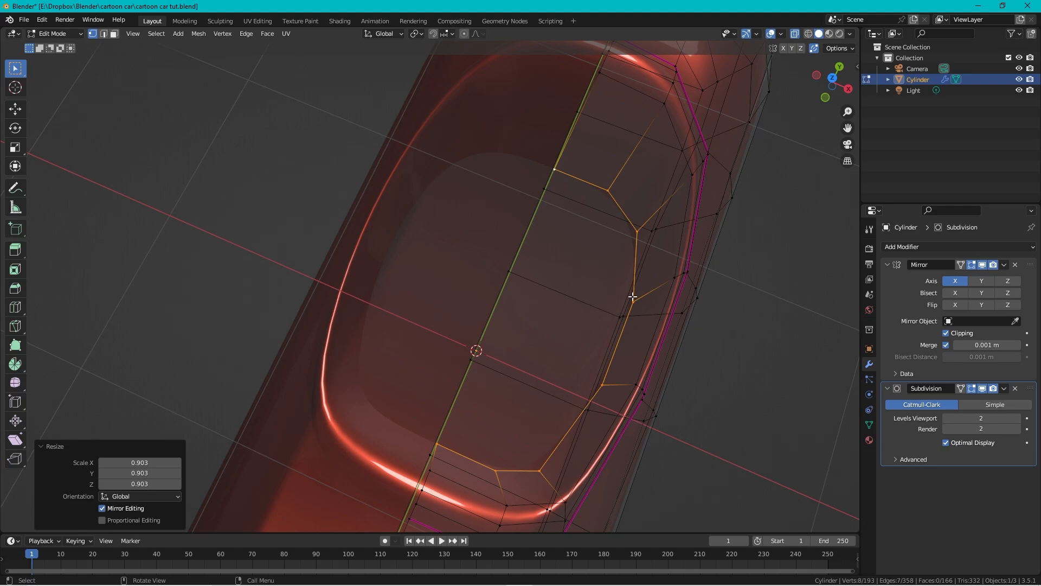
left_click(633, 297)
mouse_move(627, 238)
middle_mouse_down()
mouse_move(599, 217)
mouse_move(613, 231)
middle_mouse_up()
left_click(634, 241, "shift")
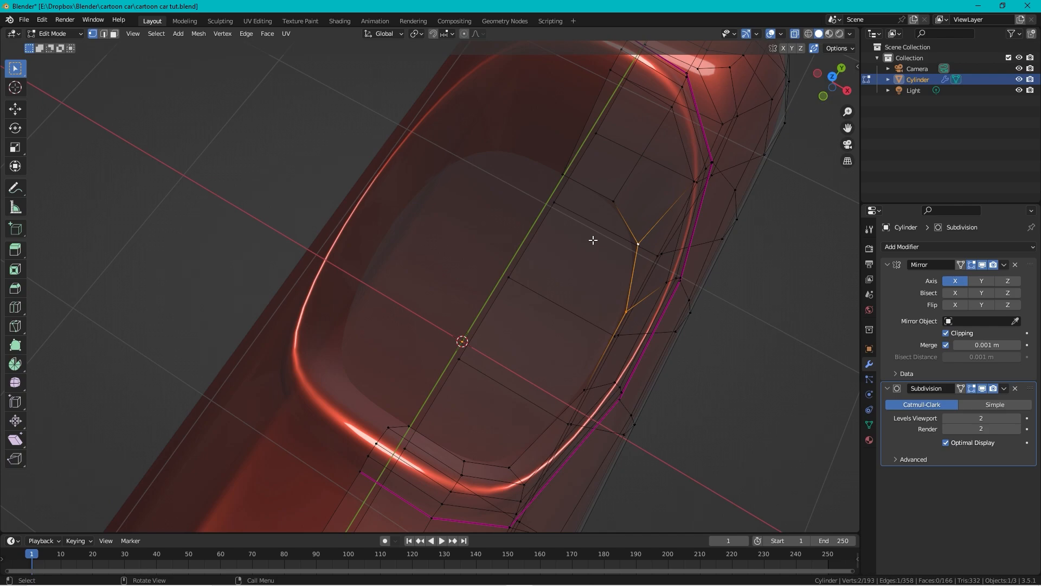
key("e")
key("x")
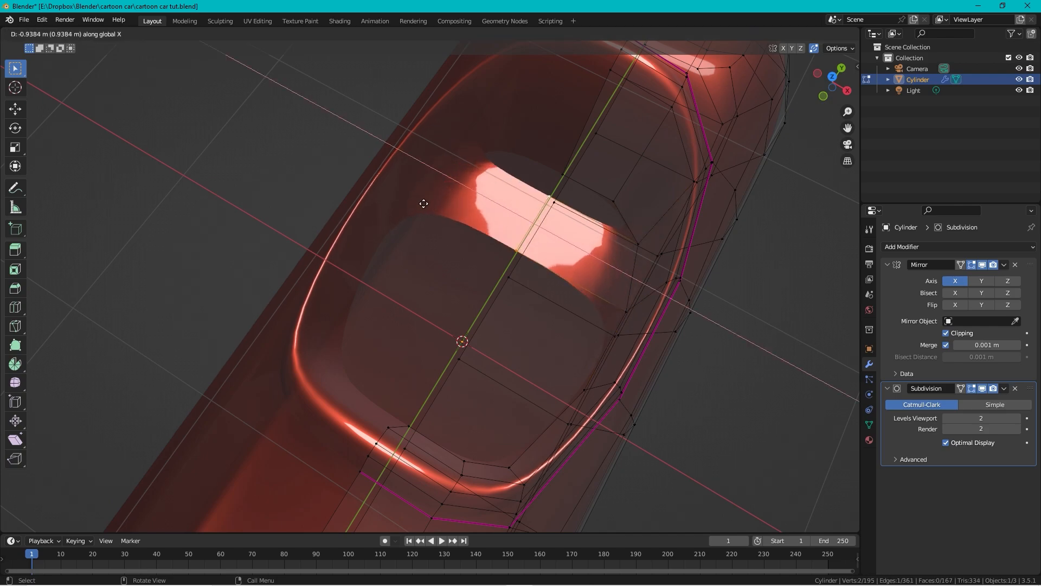
left_click(422, 203)
Step: Fill the gap between the extruded seat strip and the rear cockpit wall with a four-vertex face, and check it in Object Mode
middle_click_drag(589, 189, 635, 218)
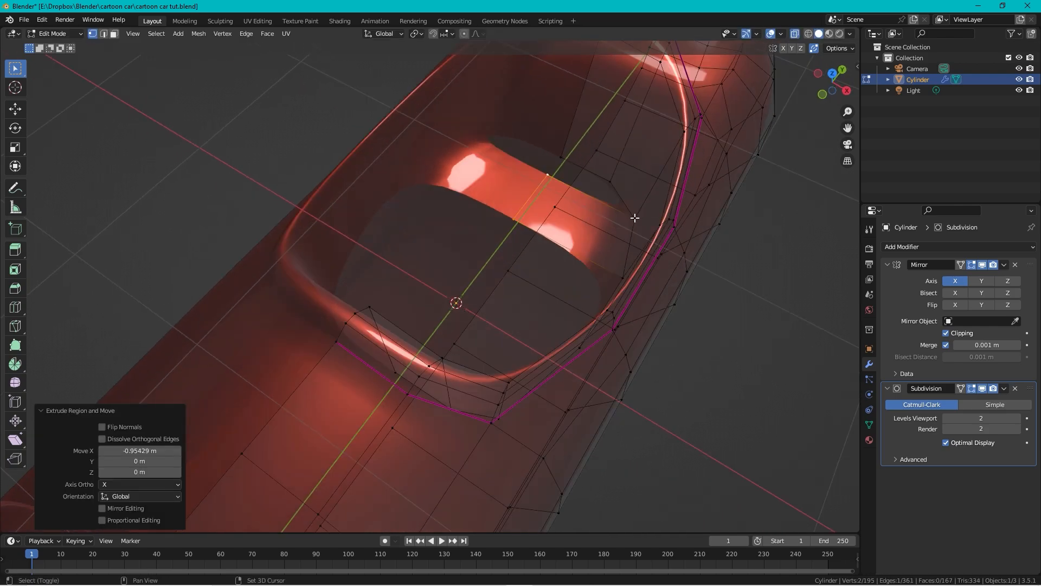
left_click(626, 218)
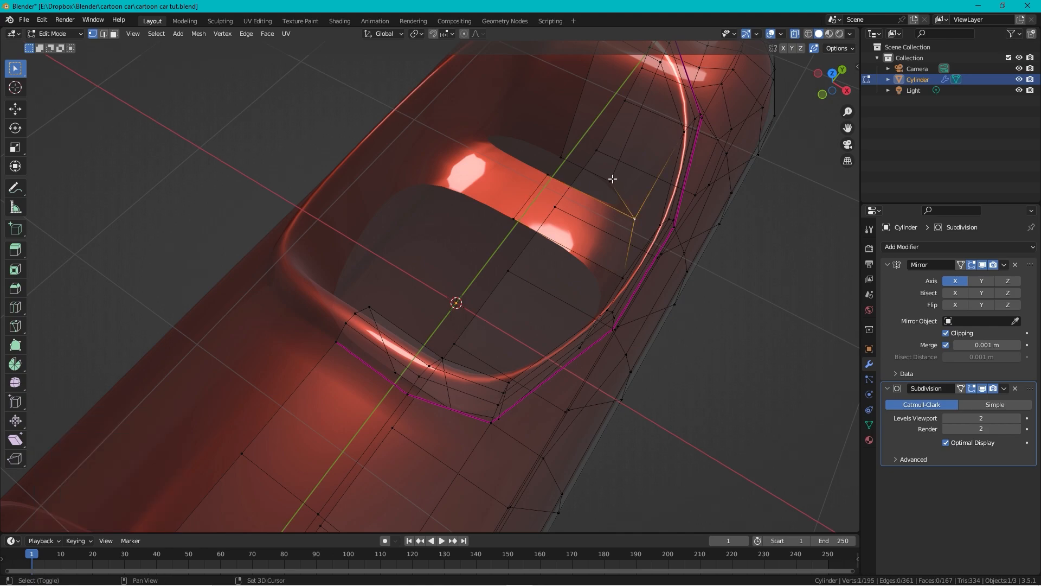
left_click(565, 162, "shift")
left_click(547, 175, "shift")
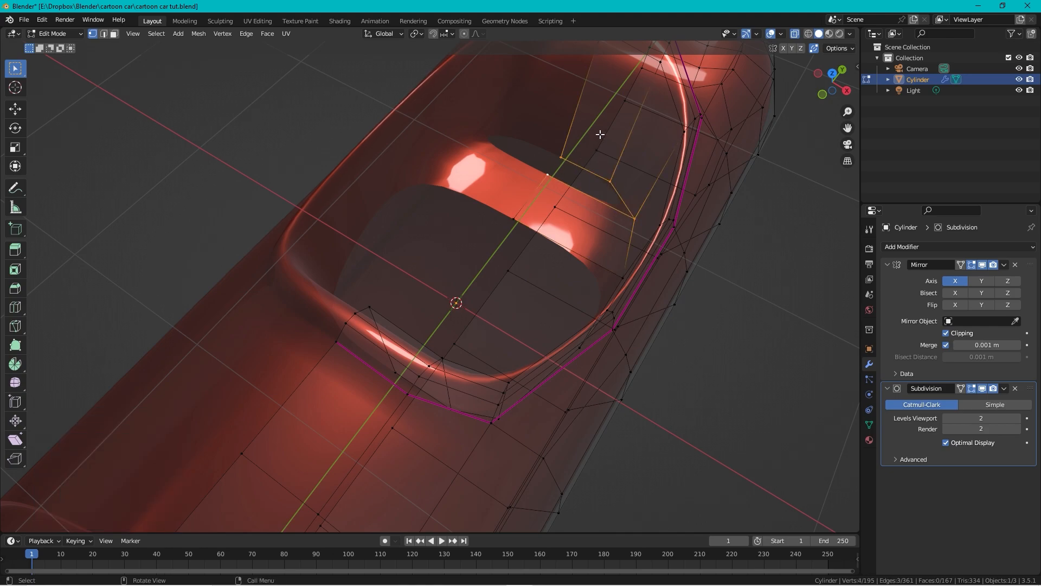
key("Tab")
middle_click_drag(594, 180, 492, 181)
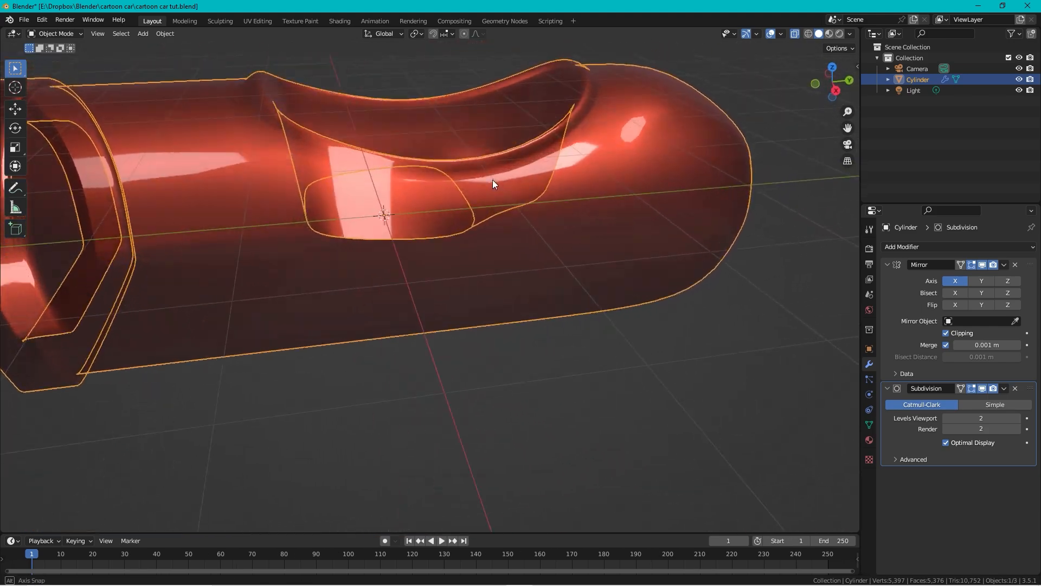
left_click(836, 92)
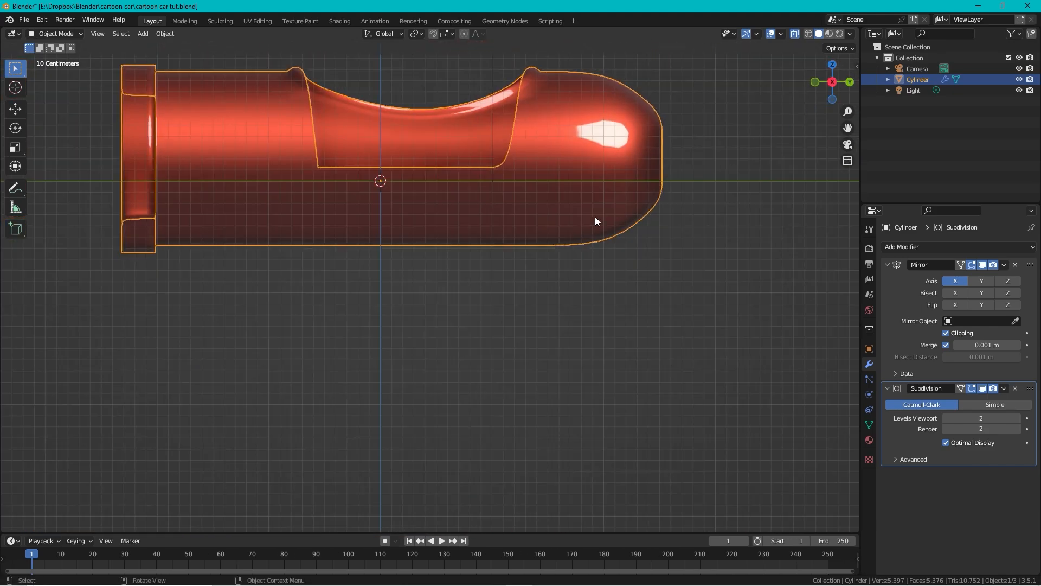
Step: Extrude the open cockpit border loop in front of the seat about 0.439 m down along Z and scale it to about 0.84
key("Tab")
middle_click_drag(450, 163, 453, 254)
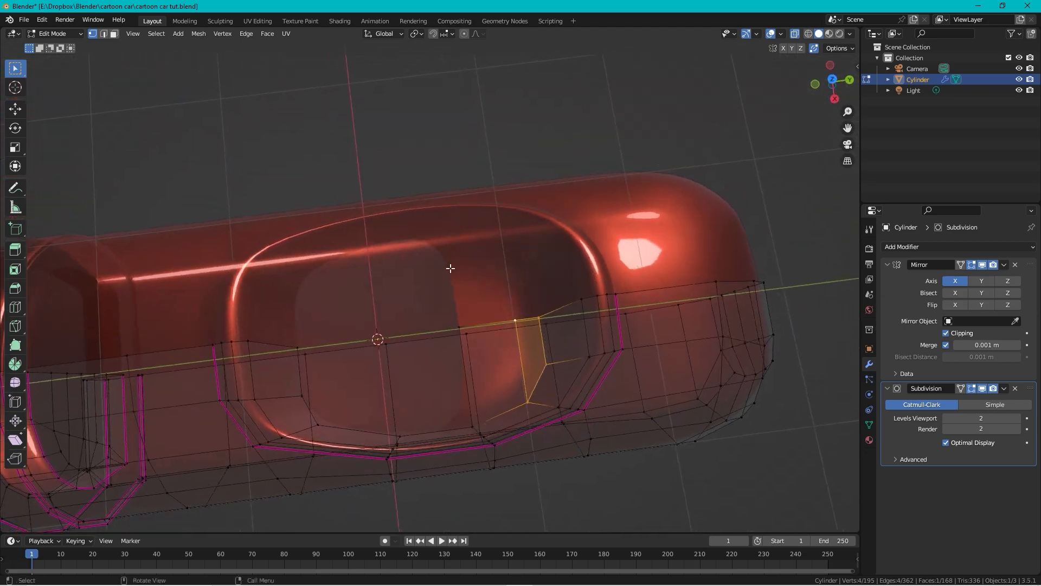
left_click(461, 335, "shift")
middle_click_drag(430, 307, 453, 186)
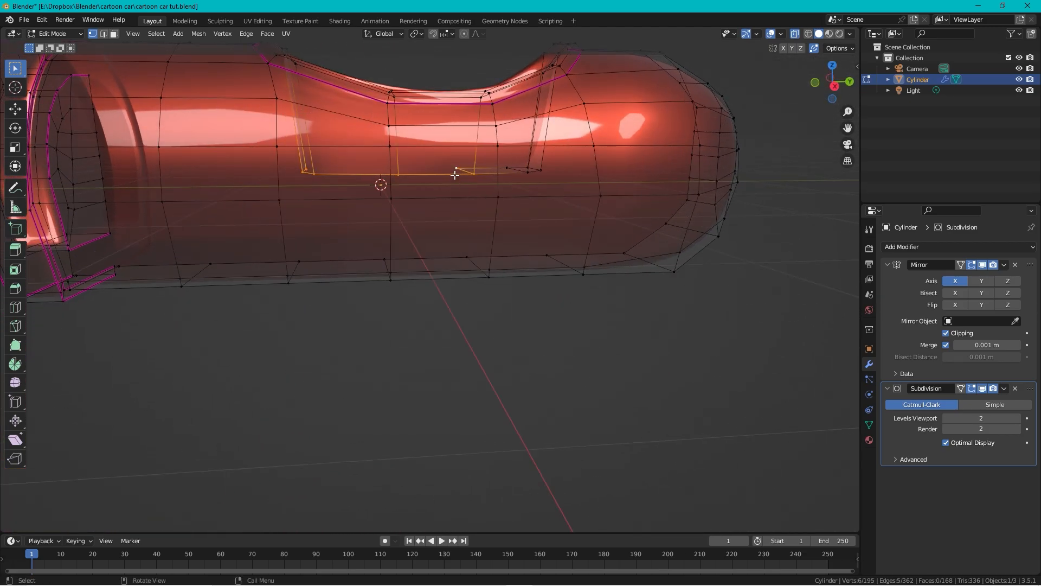
key("e")
key("z")
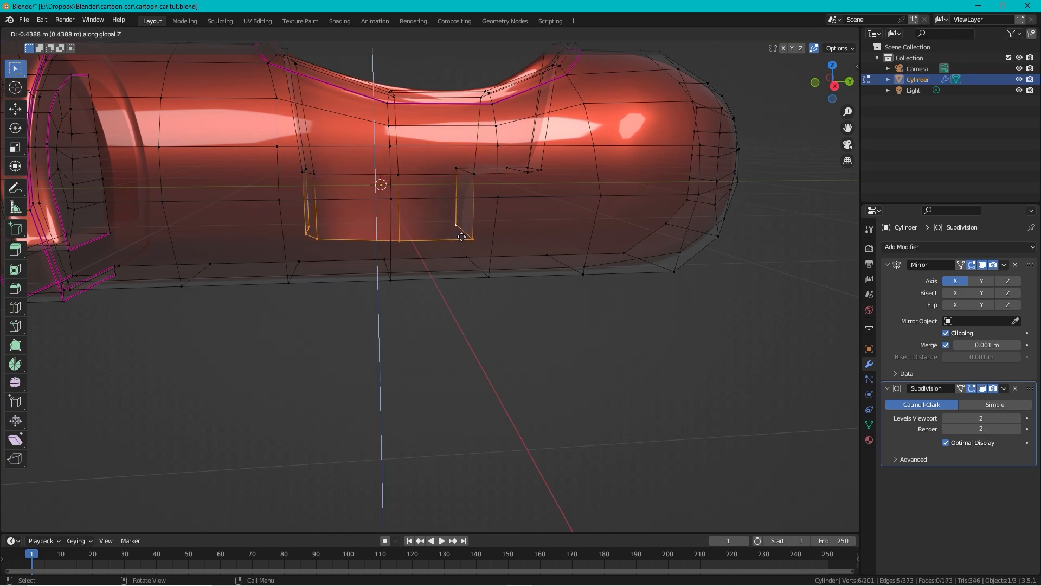
left_click(468, 224)
key("s")
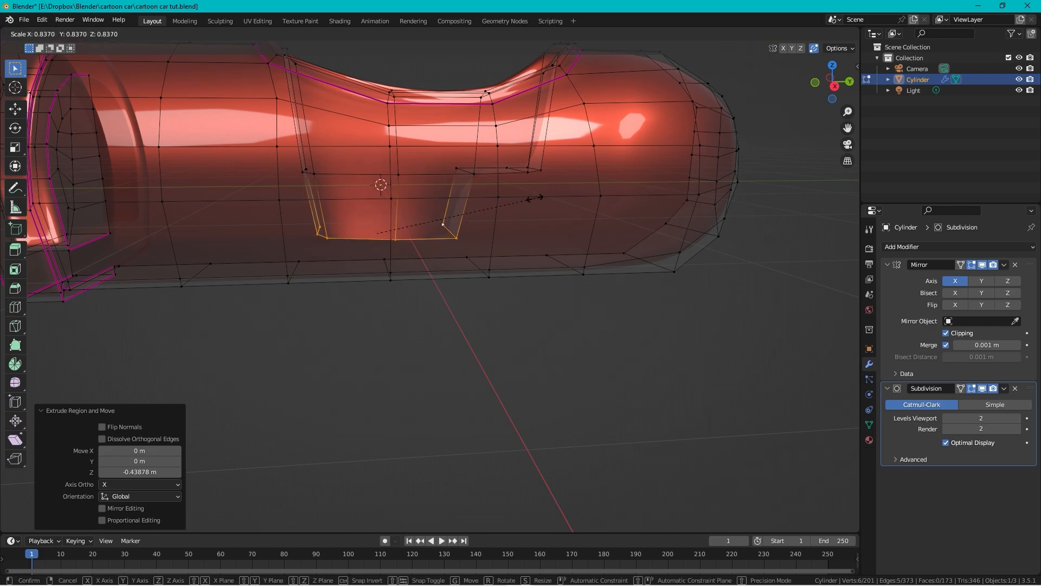
left_click(521, 203)
Step: Close the bottom of the cockpit footwell by filling its open border with faces
middle_click_drag(430, 112, 424, 196)
scroll(415, 209, "up", 4)
left_click_drag(384, 250, 360, 324)
left_click(511, 361, "shift")
left_click(511, 263, "shift")
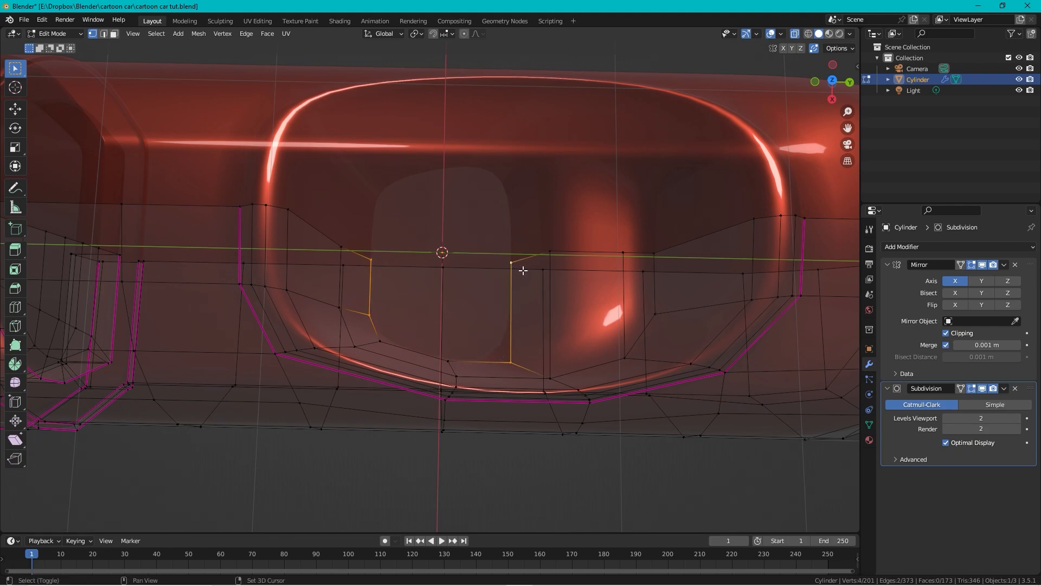
key("f")
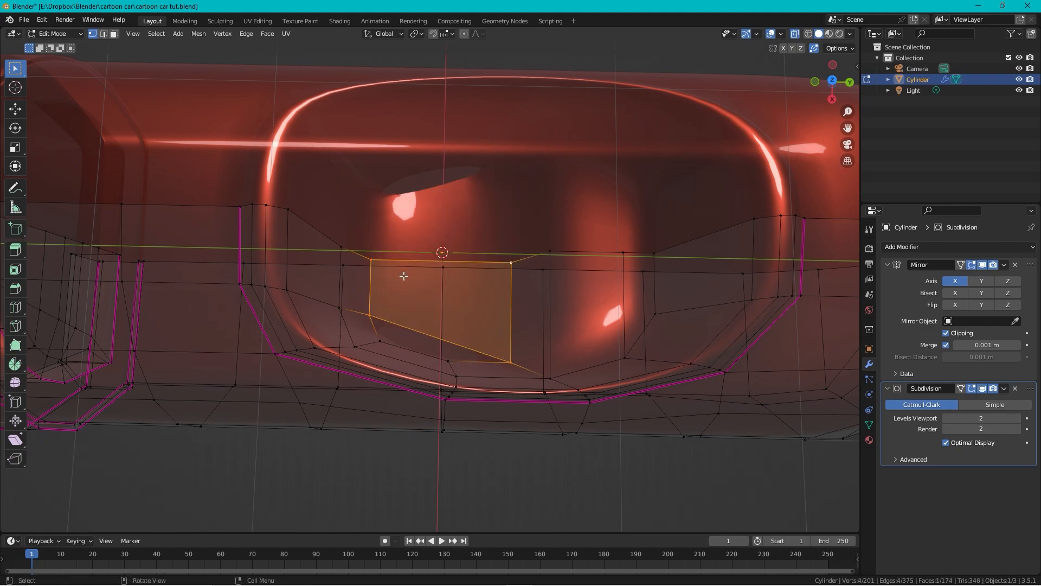
left_click(369, 315)
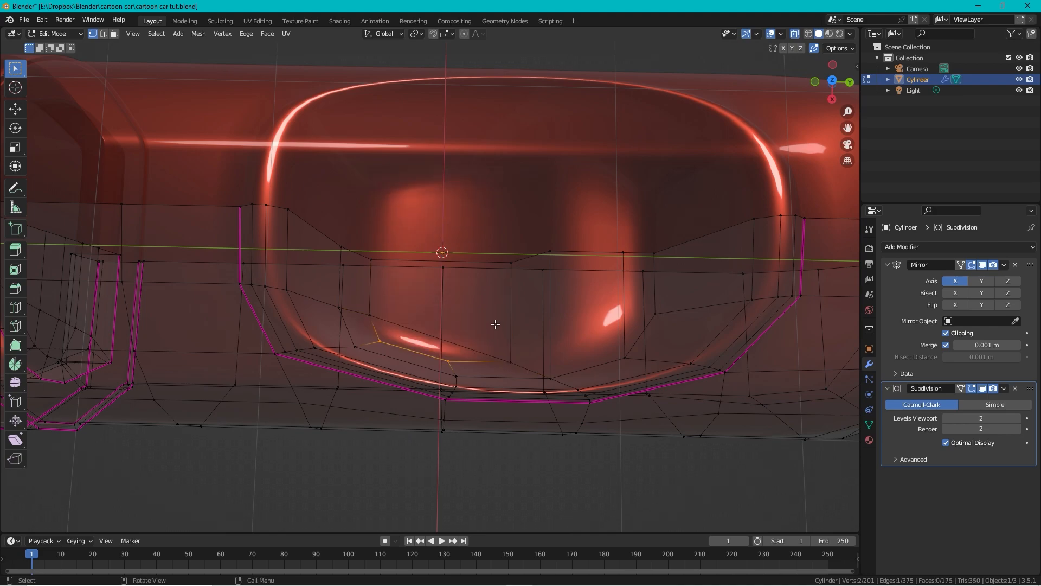
Step: Return to Object Mode with X-ray off and switch the viewport shading to Material Preview
key("Tab")
mouse_move(488, 317)
middle_mouse_down()
mouse_move(454, 221)
mouse_move(356, 230)
mouse_move(457, 207)
mouse_move(583, 265)
mouse_move(577, 204)
mouse_move(480, 187)
mouse_move(385, 210)
mouse_move(359, 279)
mouse_move(496, 246)
mouse_move(572, 205)
mouse_move(509, 187)
mouse_move(551, 241)
mouse_move(601, 271)
mouse_move(590, 282)
mouse_move(548, 258)
mouse_move(488, 274)
mouse_move(485, 321)
mouse_move(523, 306)
mouse_move(503, 315)
middle_mouse_up()
scroll(465, 206, "down", 4)
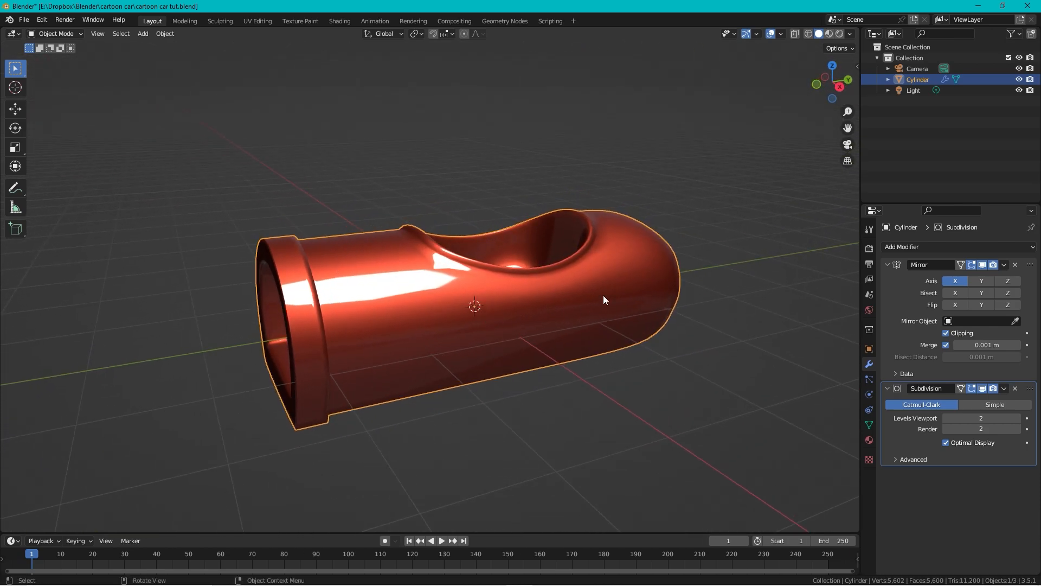
left_click(829, 34)
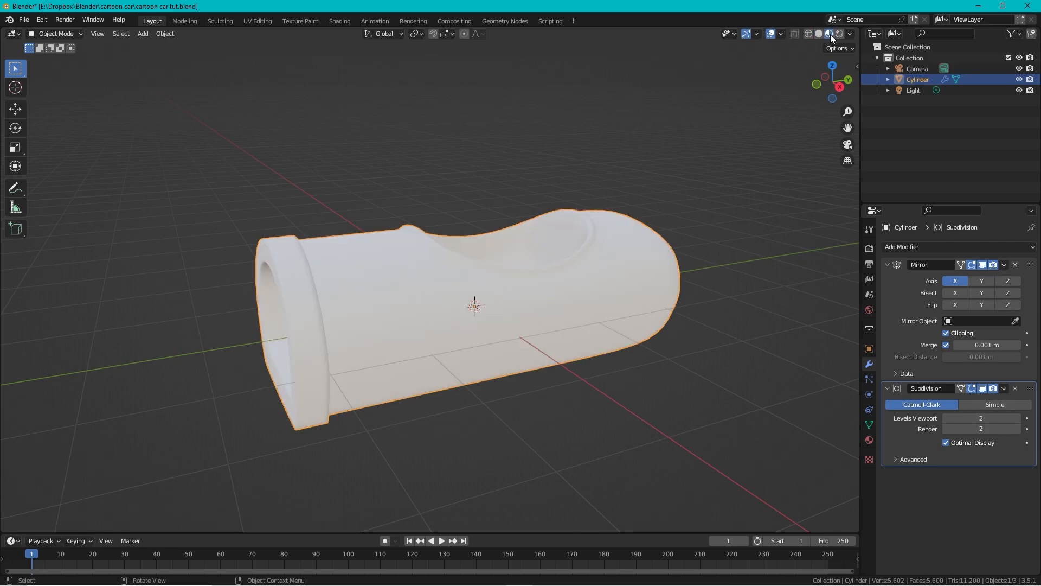
middle_click_drag(503, 346, 484, 284)
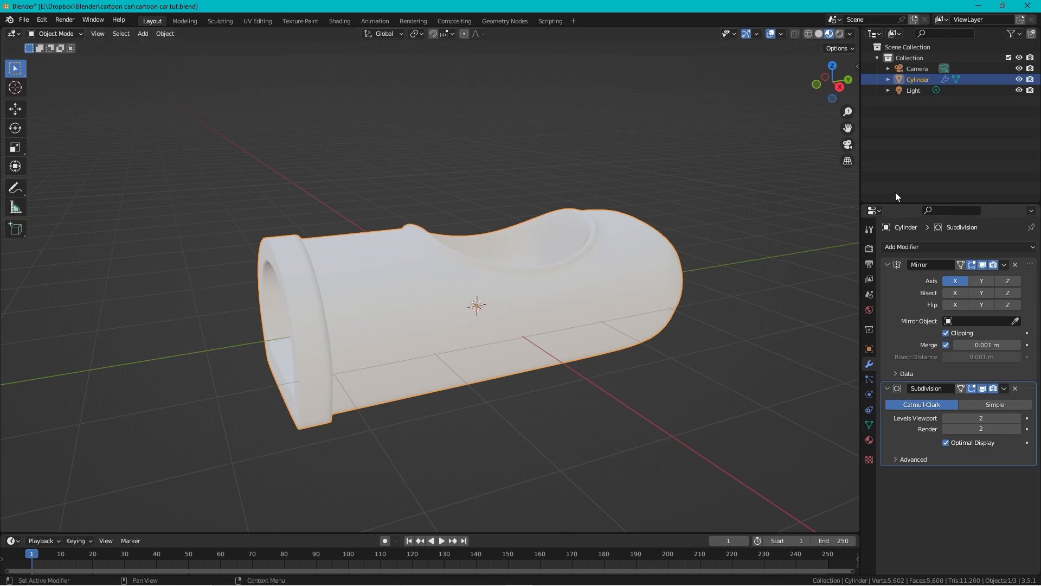
Step: Rename the Cylinder object as "car body"
double_click(918, 80)
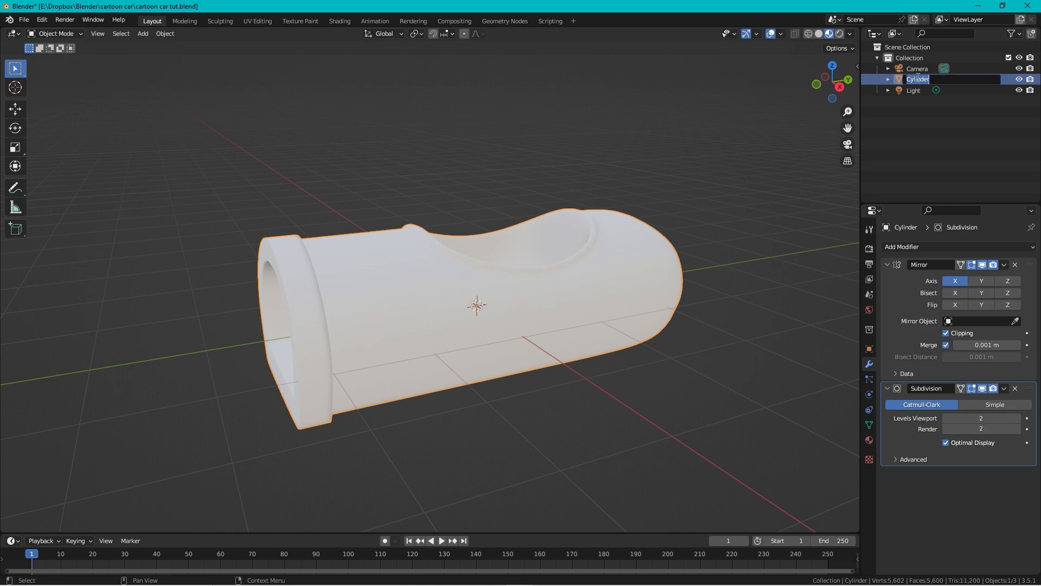
type("car body")
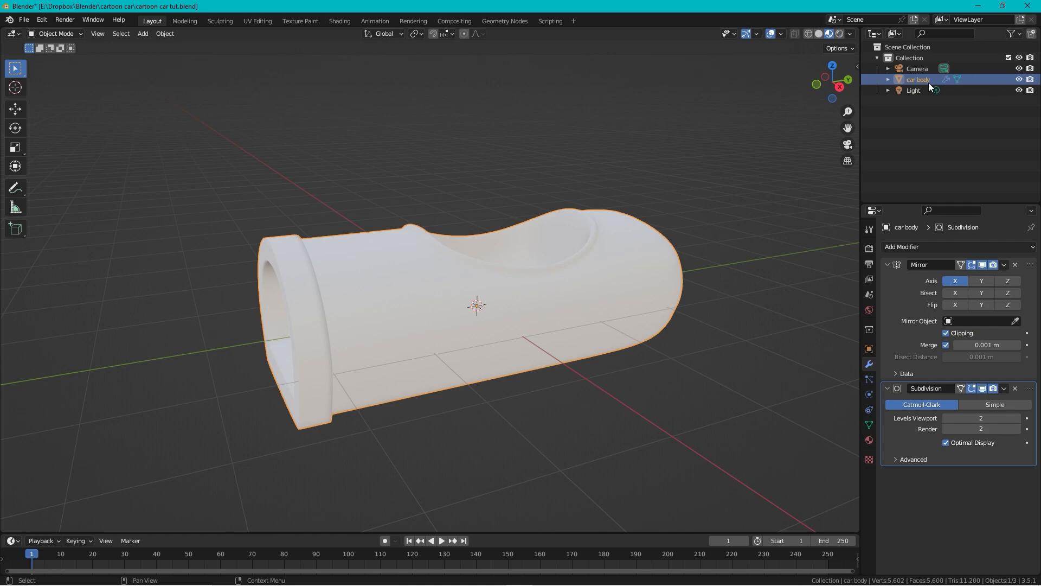
key("Return")
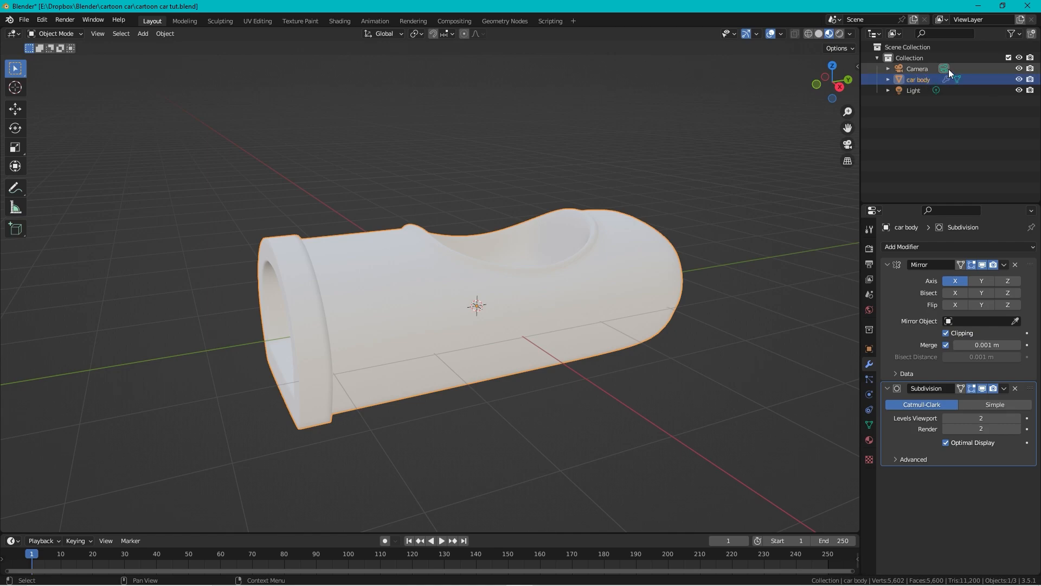
Step: Create a new material on the car body and name it "red car paint"
left_click(869, 440)
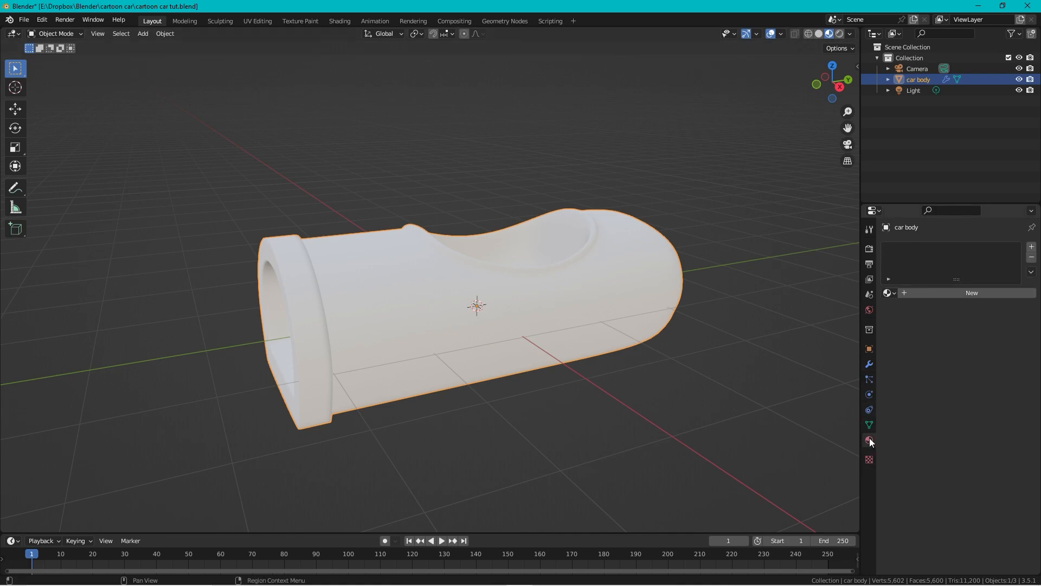
left_click(970, 300)
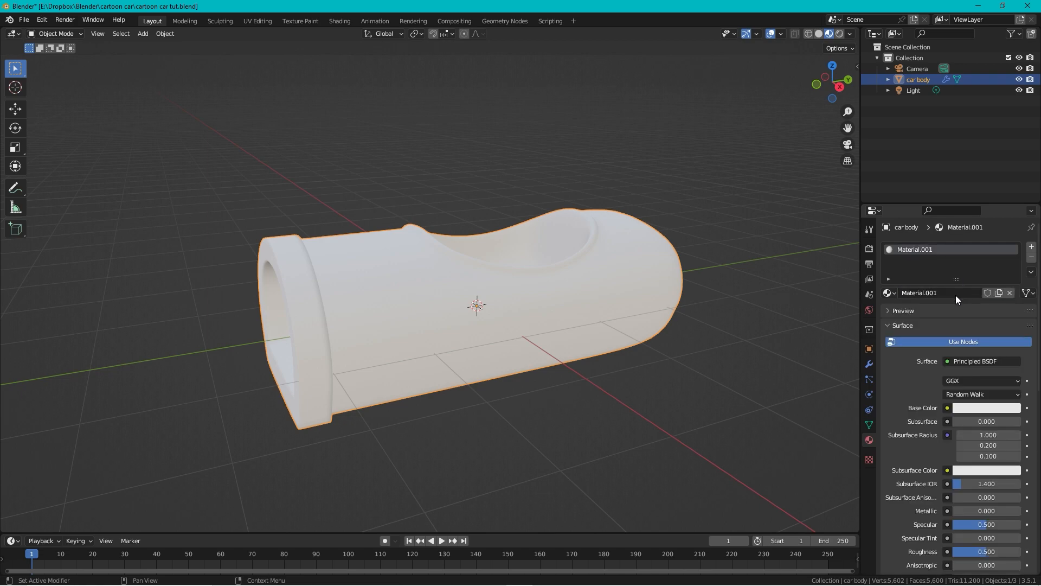
left_click(953, 292)
type("red car paint")
key("Return")
Step: Set the red car paint material's base color to a darker, fully saturated red
left_click(986, 407)
left_click(963, 332)
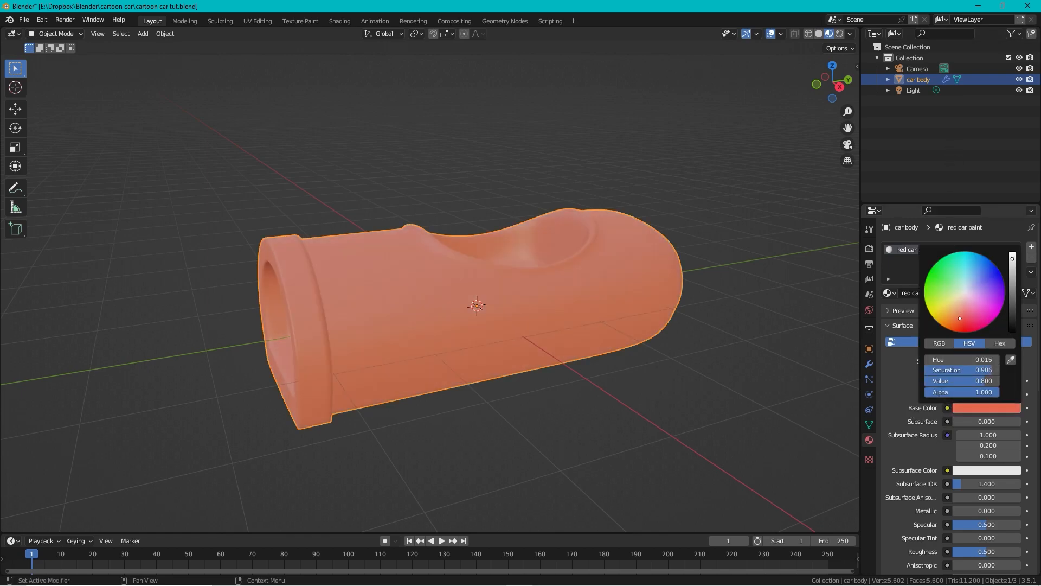
mouse_move(1013, 264)
left_mouse_down()
mouse_move(1013, 296)
mouse_move(1012, 266)
left_mouse_up()
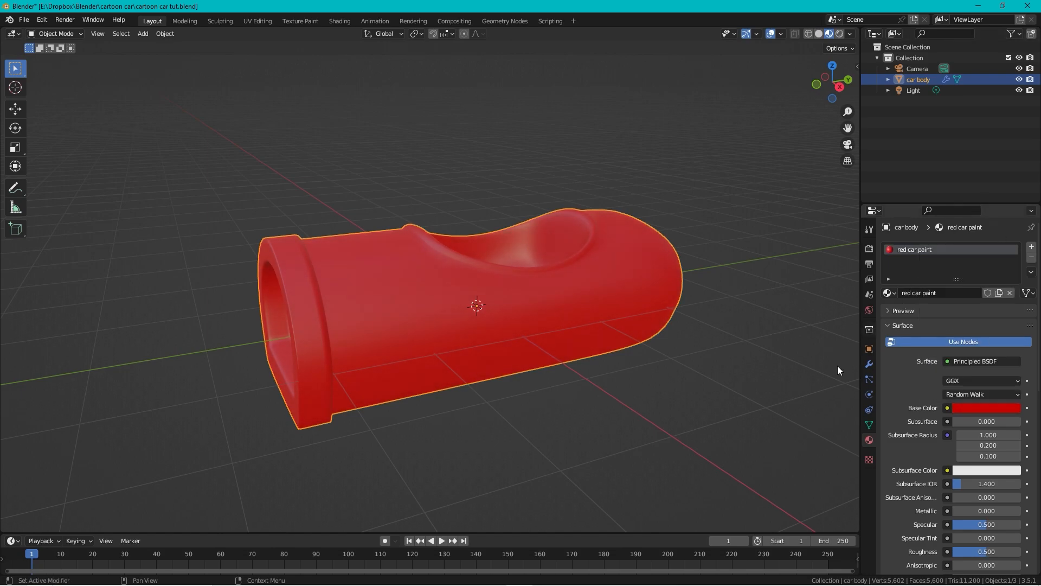
Step: Set the red car paint material's roughness to 0.075 and inspect the glossy body from several angles
scroll(976, 404, "down", 3)
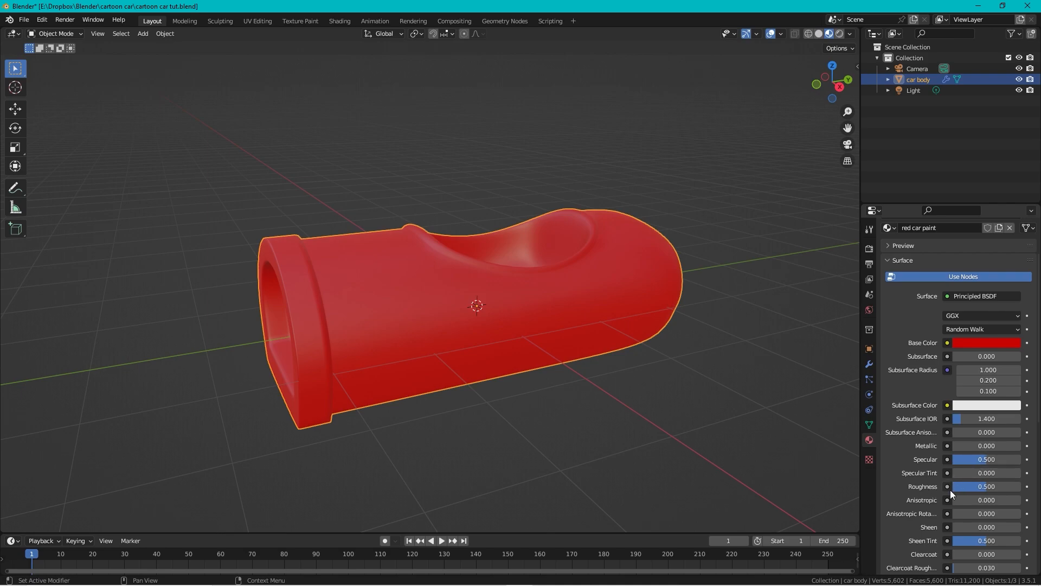
mouse_move(985, 487)
left_mouse_down()
mouse_move(950, 486)
mouse_move(1019, 487)
mouse_move(958, 486)
left_mouse_up()
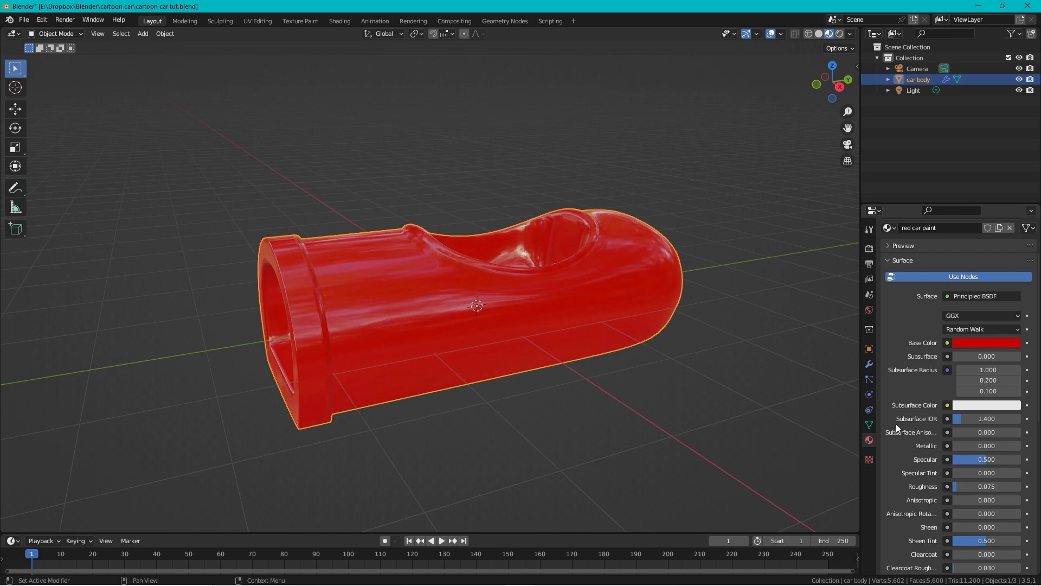
mouse_move(583, 284)
middle_mouse_down()
mouse_move(751, 302)
mouse_move(665, 221)
mouse_move(574, 292)
mouse_move(585, 296)
middle_mouse_up()
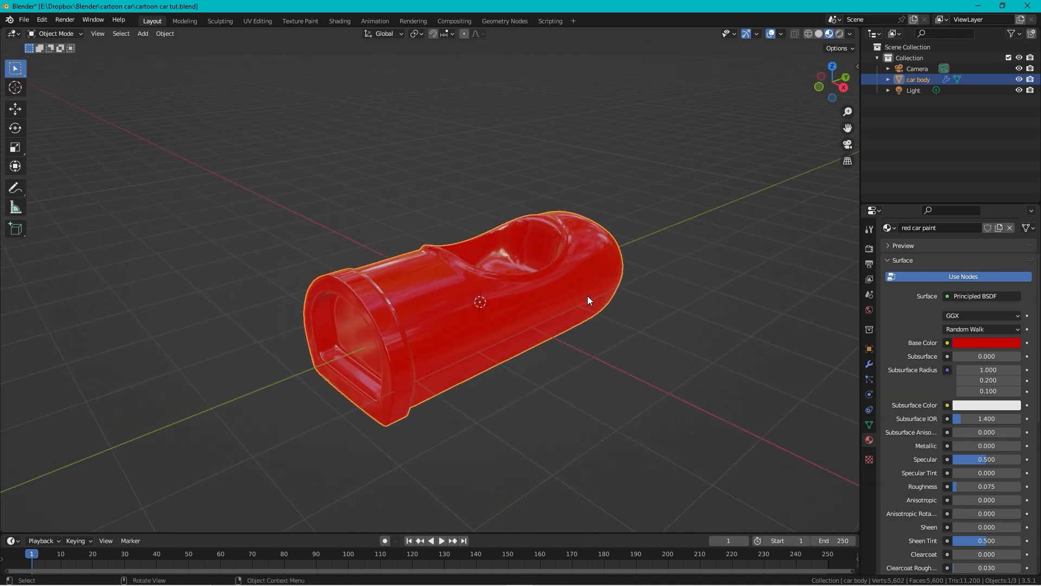
middle_click_drag(614, 197, 553, 311)
middle_click_drag(582, 262, 951, 356)
scroll(951, 357, "up", 3)
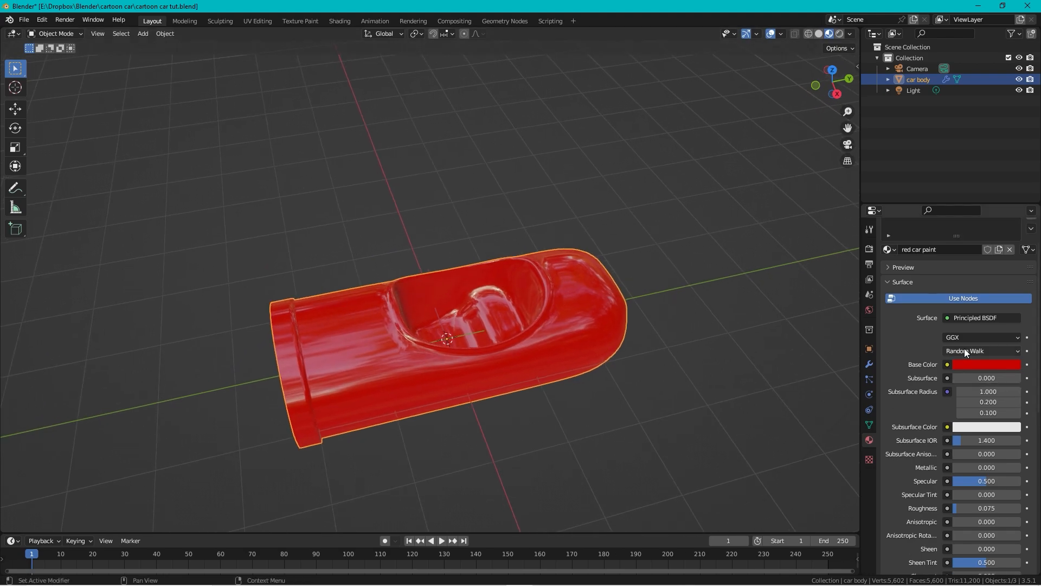
Step: Add a second material slot to the car body and create a new material in it named "steel"
middle_click_drag(533, 288, 545, 225)
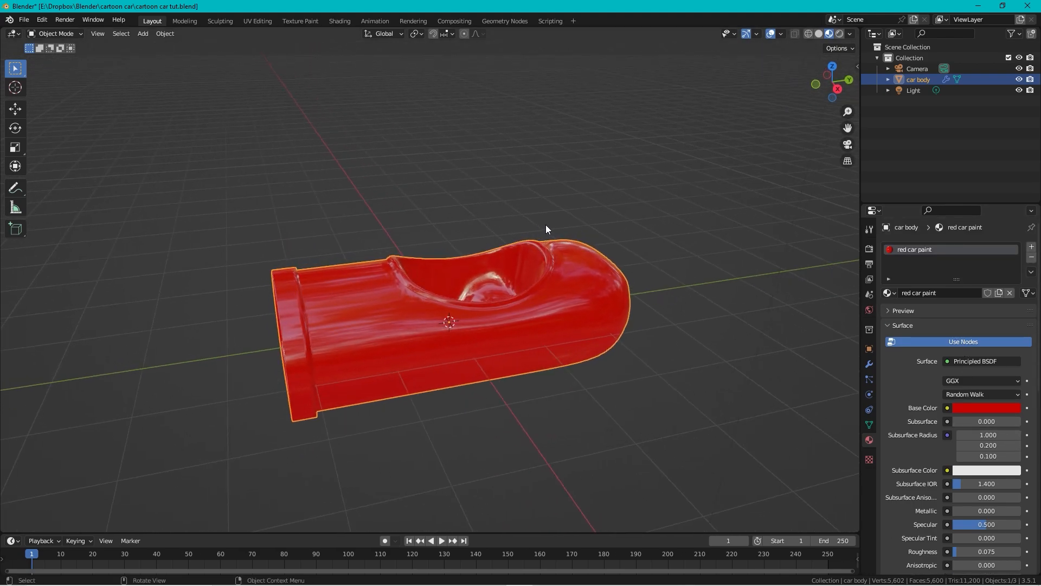
left_click(1032, 247)
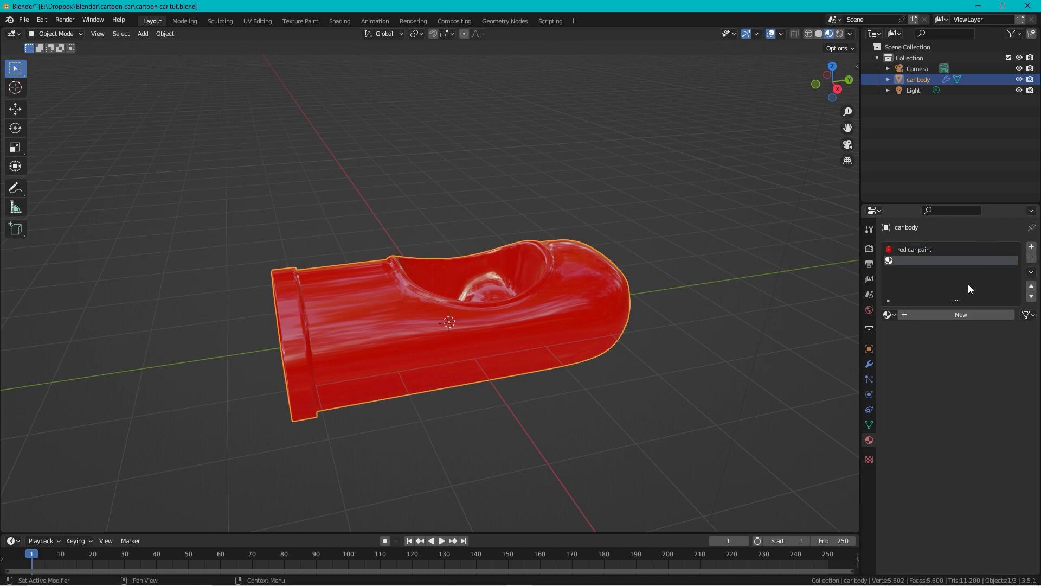
left_click(956, 317)
left_click(949, 312)
type("steel")
key("Return")
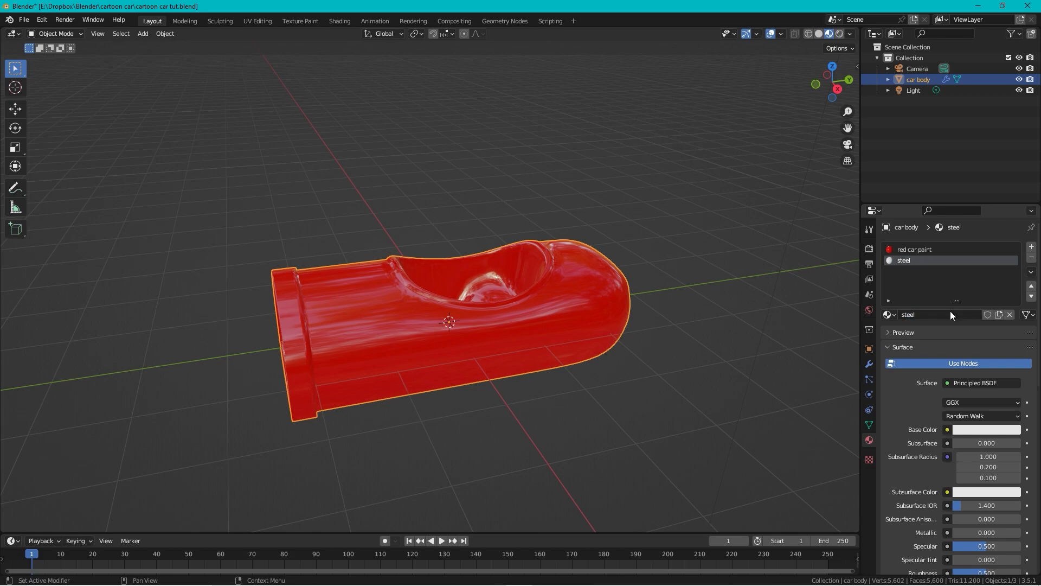
Step: Slightly darken the steel material's light grey base color and set its metallic value to 1
left_click(974, 433)
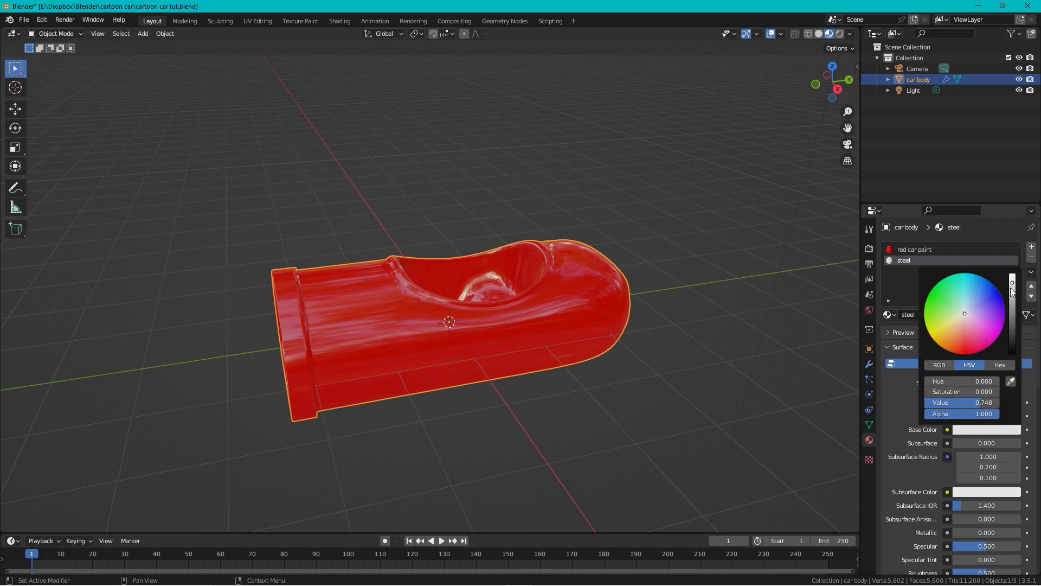
left_click(961, 529)
type("1")
key("Return")
Step: Select the whole front rim of the car body, including its hidden geometry, and assign the steel material to it
scroll(598, 239, "down", 1)
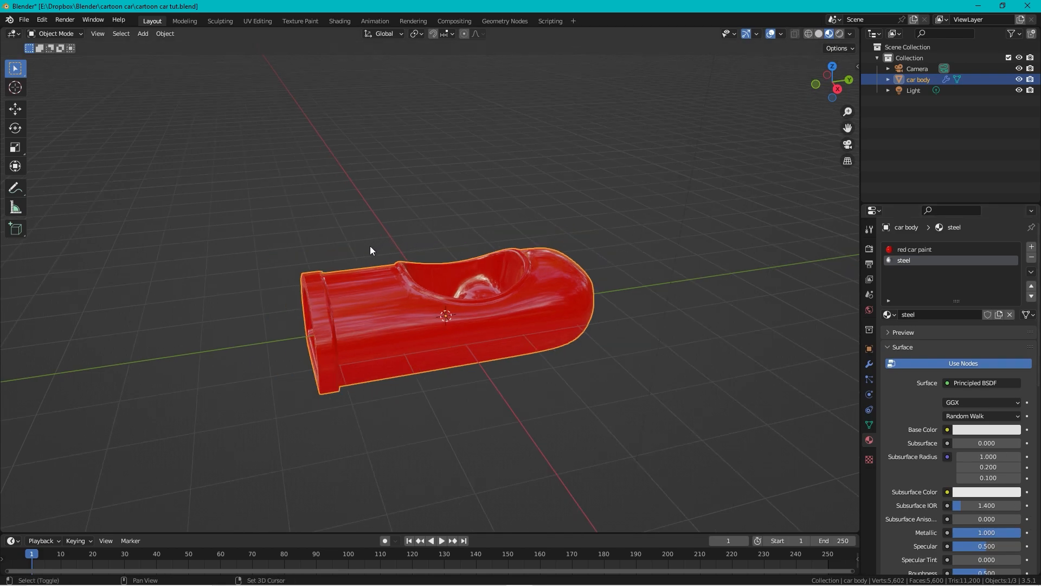
middle_click_drag(372, 244, 515, 190, "shift")
scroll(545, 197, "up", 3)
scroll(546, 197, "down", 2)
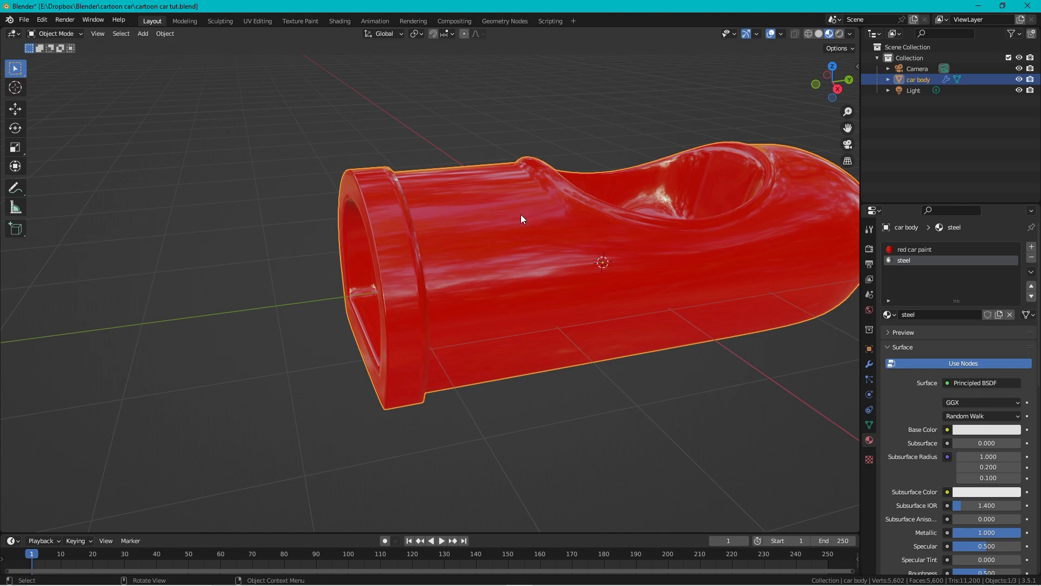
key("Tab")
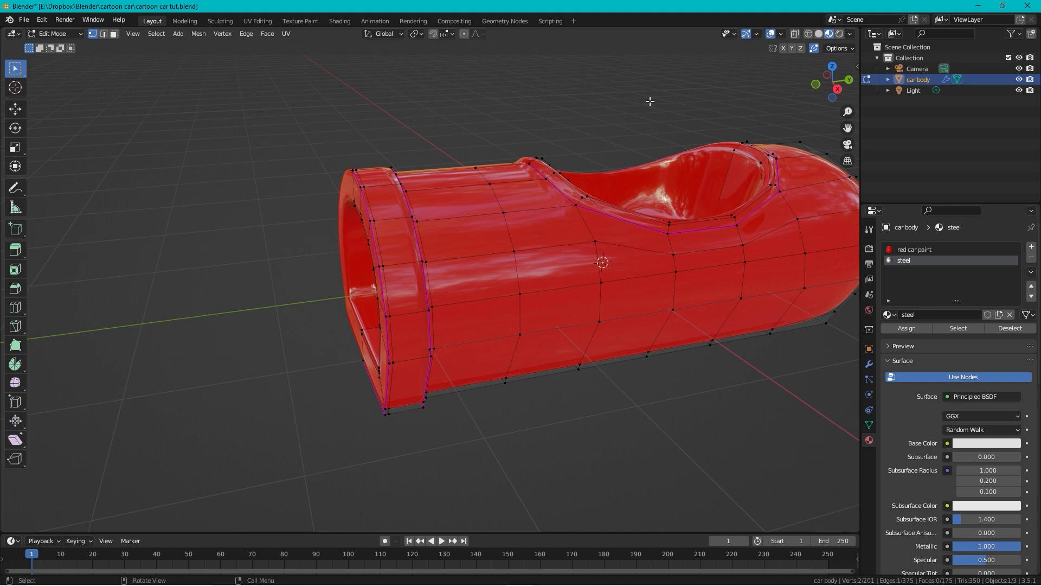
left_click(837, 89)
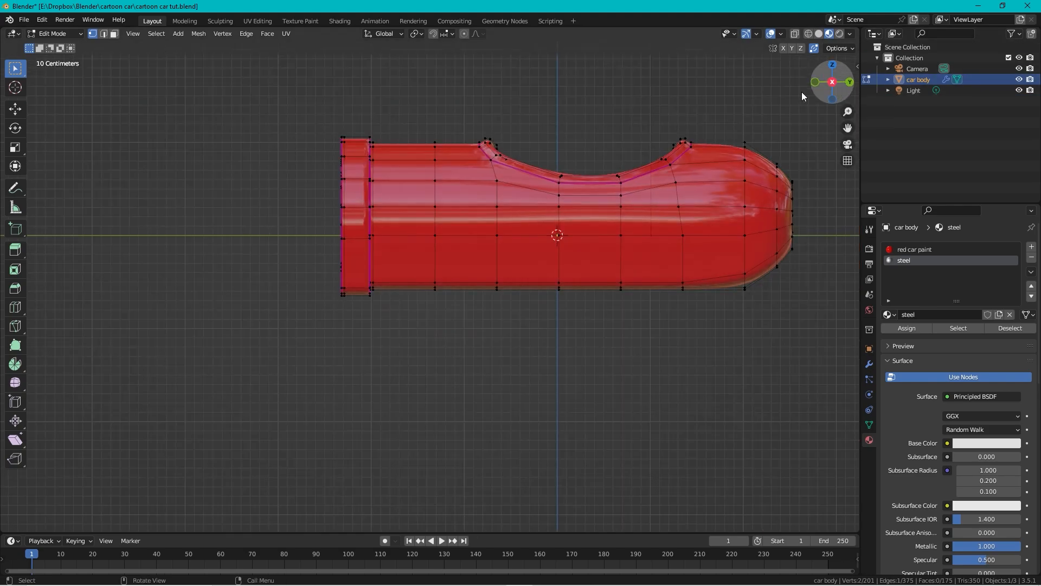
key("alt+z")
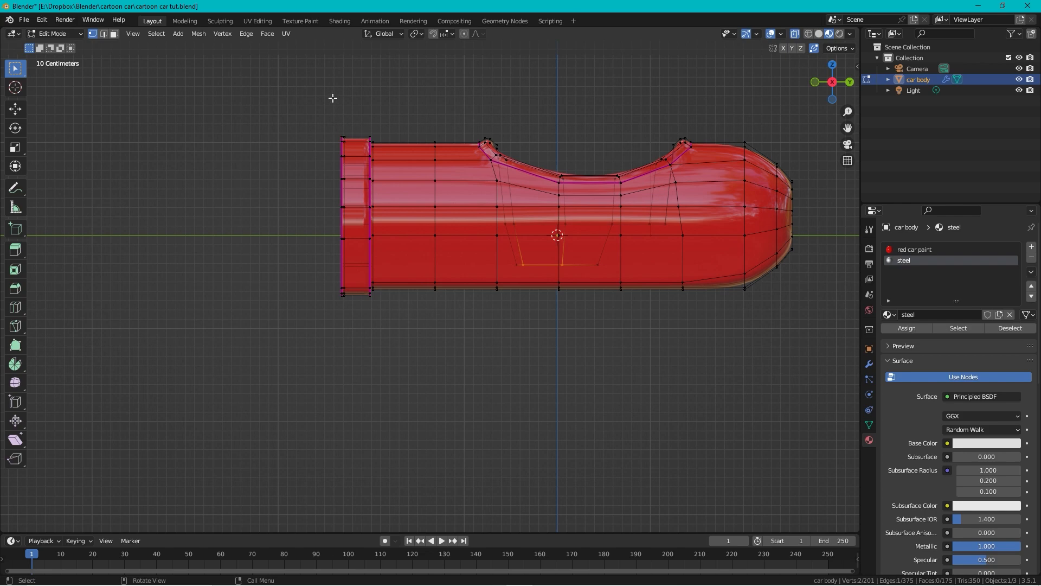
left_click_drag(312, 102, 372, 320)
middle_click_drag(372, 320, 380, 109)
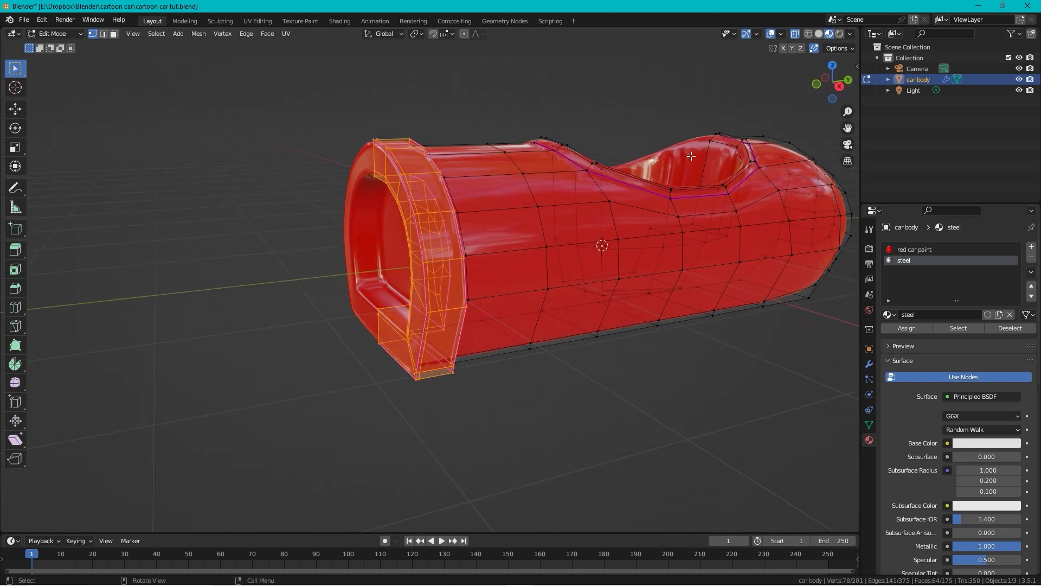
left_click(912, 333)
key("Tab")
middle_click_drag(474, 123, 450, 203)
middle_click_drag(414, 240, 406, 214)
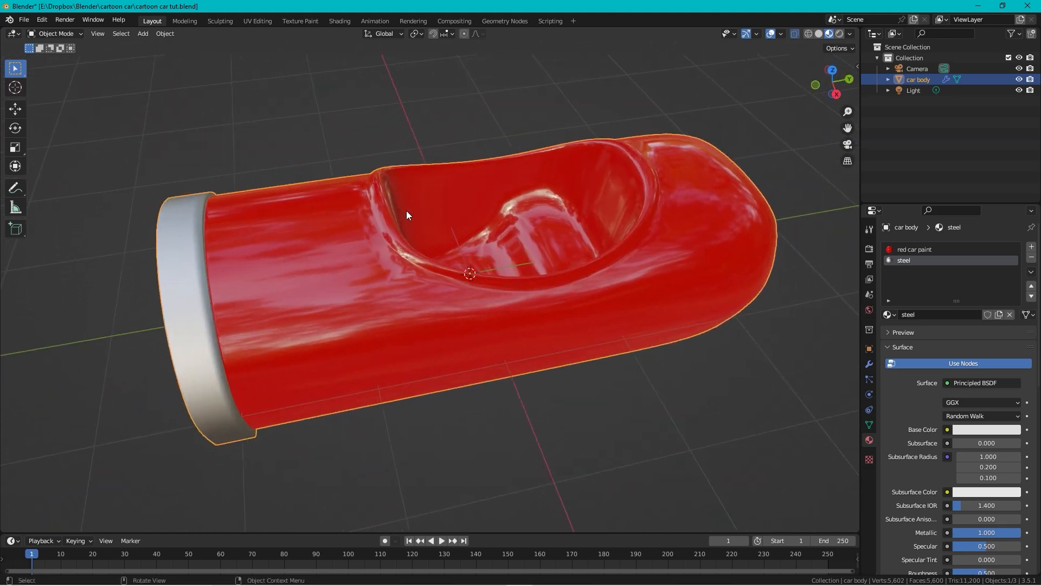
Step: Add a third material slot to the car body and create a new material in it named "brown leather"
left_click(1031, 248)
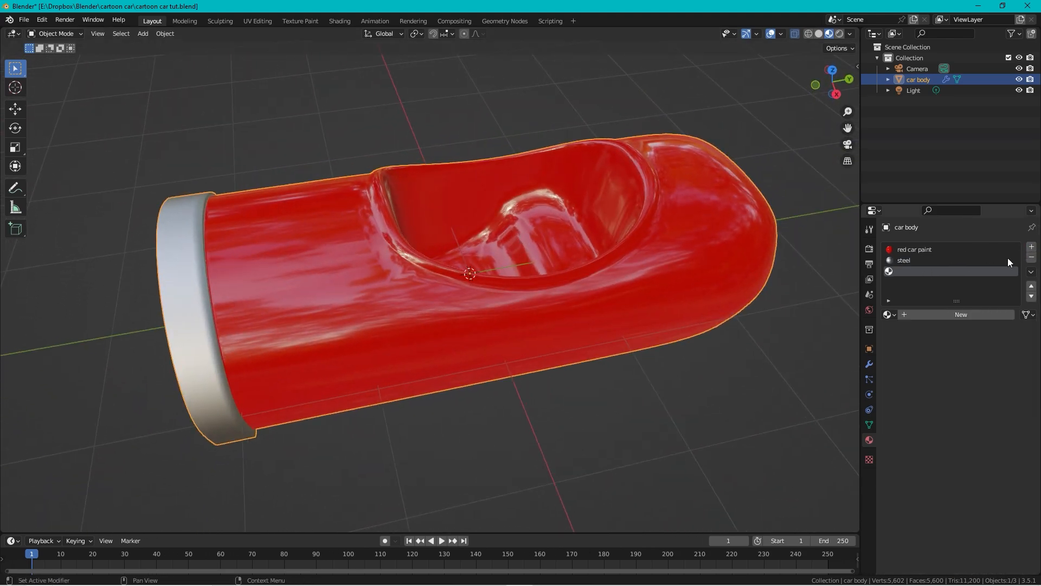
left_click(936, 315)
left_click(939, 317)
type("brown leather")
key("Return")
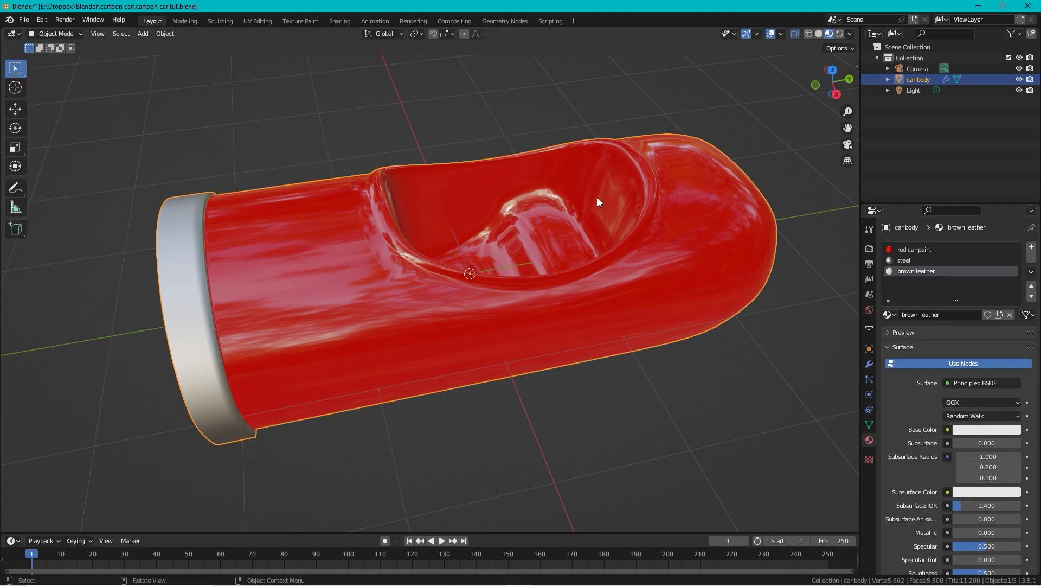
Step: Select the face loops of the cockpit's rim and inner walls in the car body mesh
middle_click_drag(592, 146, 635, 241, "shift")
key("Tab")
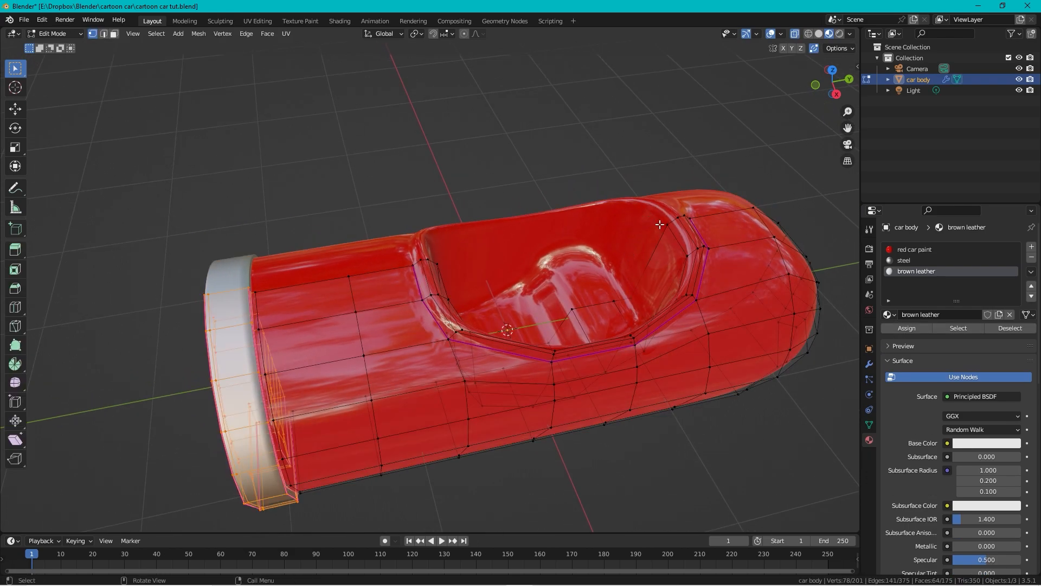
middle_click_drag(460, 229, 502, 235)
key("3")
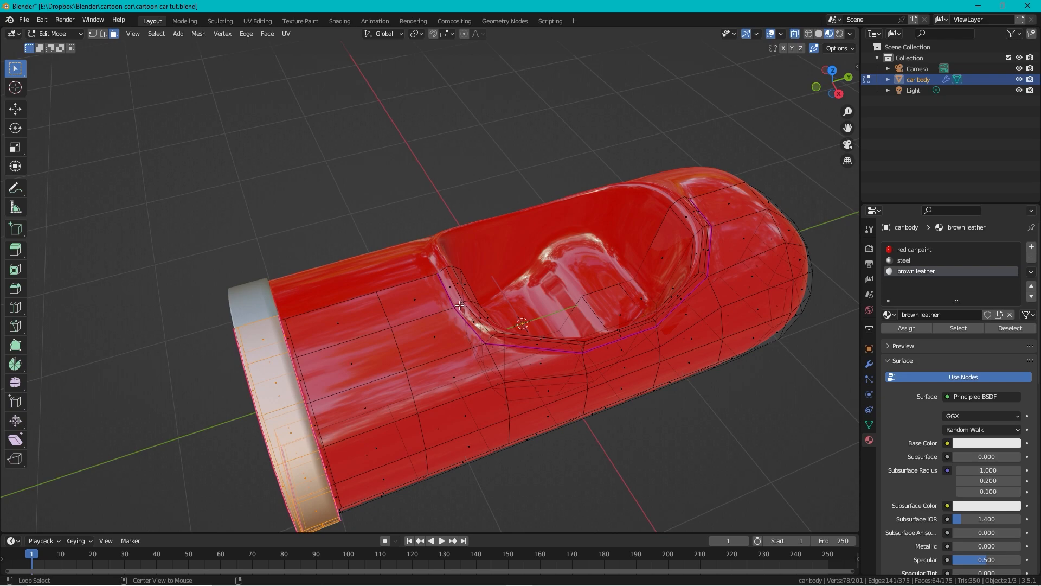
left_click(460, 305, "alt")
left_click(467, 302, "alt+shift")
left_click(474, 302, "alt+shift")
mouse_move(474, 303)
middle_mouse_down()
mouse_move(624, 137)
mouse_move(486, 172)
mouse_move(441, 165)
mouse_move(314, 333)
mouse_move(277, 314)
mouse_move(331, 246)
mouse_move(360, 285)
mouse_move(467, 282)
mouse_move(492, 298)
mouse_move(442, 290)
mouse_move(457, 304)
middle_mouse_up()
left_click(613, 165, "alt+shift")
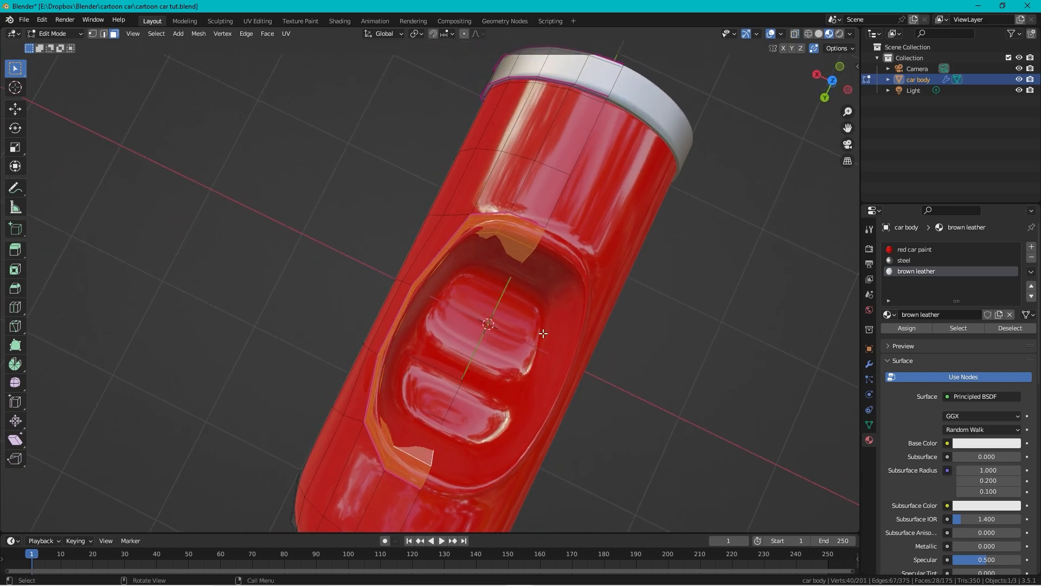
Step: Add the cockpit's floor and seat faces to the selection with Circle Select and assign the brown leather material
key("c")
left_click_drag(422, 422, 438, 388)
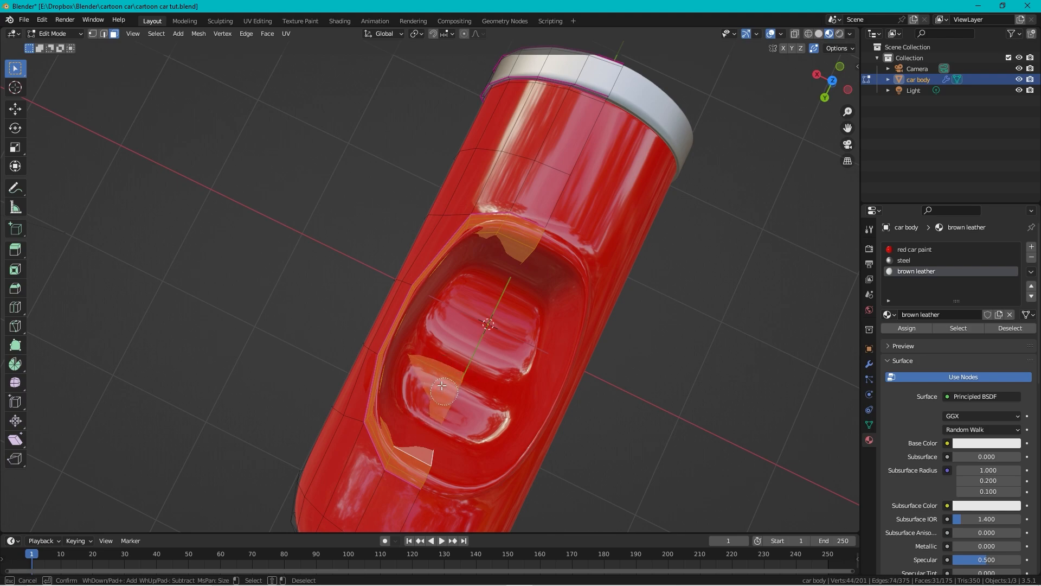
mouse_move(506, 289)
left_mouse_down()
mouse_move(464, 288)
mouse_move(502, 276)
mouse_move(424, 322)
mouse_move(415, 439)
left_mouse_up()
key("Escape")
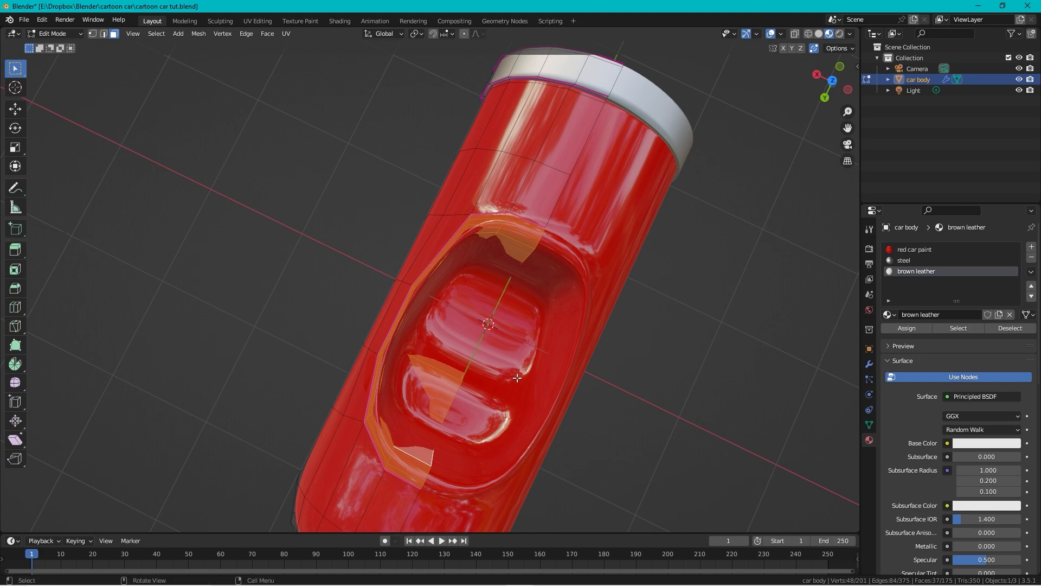
left_click(915, 328)
middle_click_drag(564, 304, 529, 272)
key("Tab")
mouse_move(504, 223)
middle_mouse_down()
mouse_move(476, 265)
mouse_move(526, 303)
mouse_move(517, 249)
mouse_move(497, 277)
mouse_move(511, 230)
middle_mouse_up()
scroll(515, 252, "up", 5)
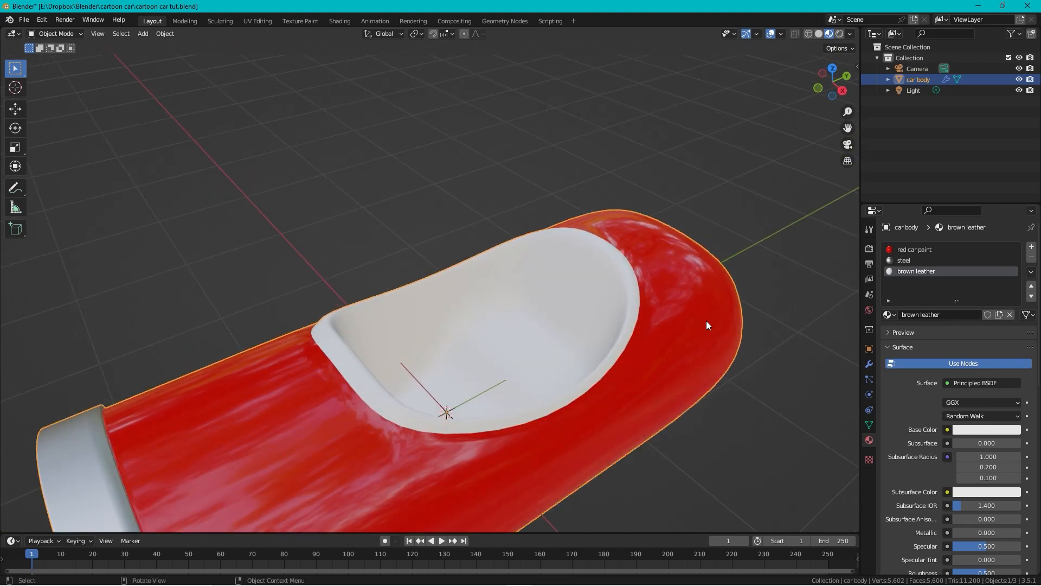
Step: Set the brown leather material's base color to an orange-brown with hue 0.036, saturation 0.974 and value 0.467
left_click(987, 428)
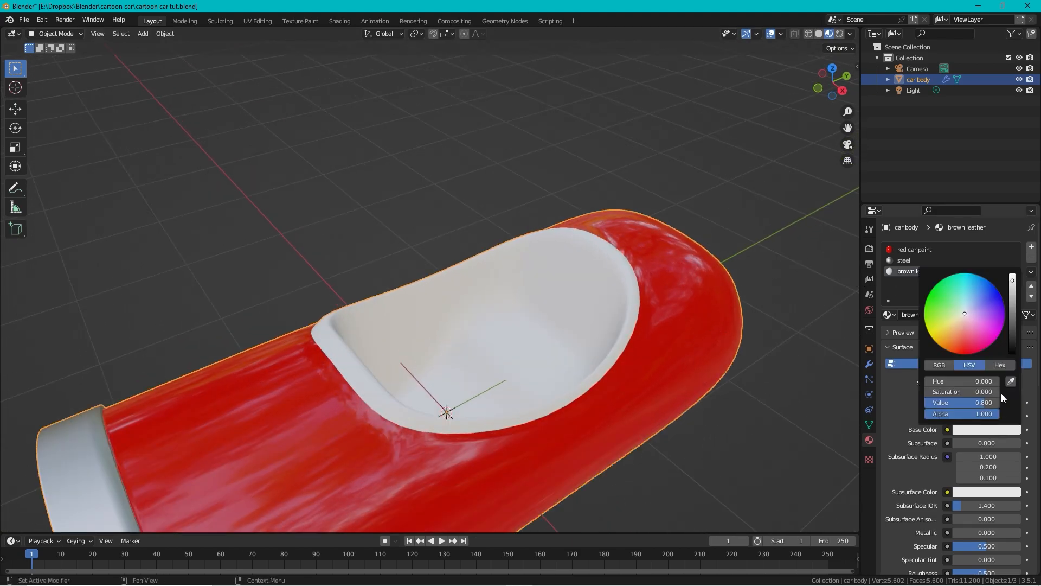
left_click_drag(970, 333, 953, 346)
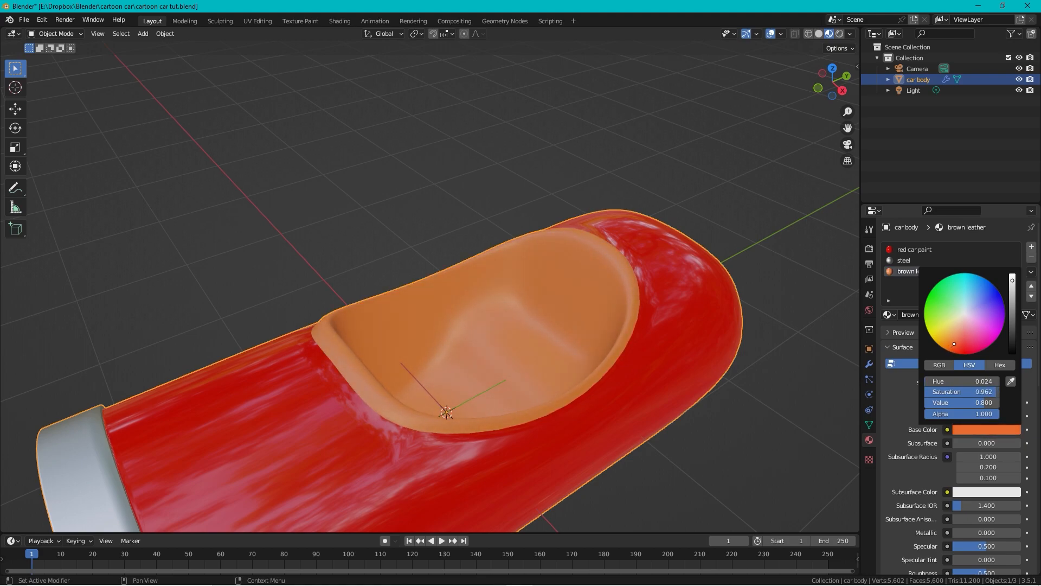
left_click_drag(953, 345, 951, 343)
left_click_drag(1009, 288, 1012, 295)
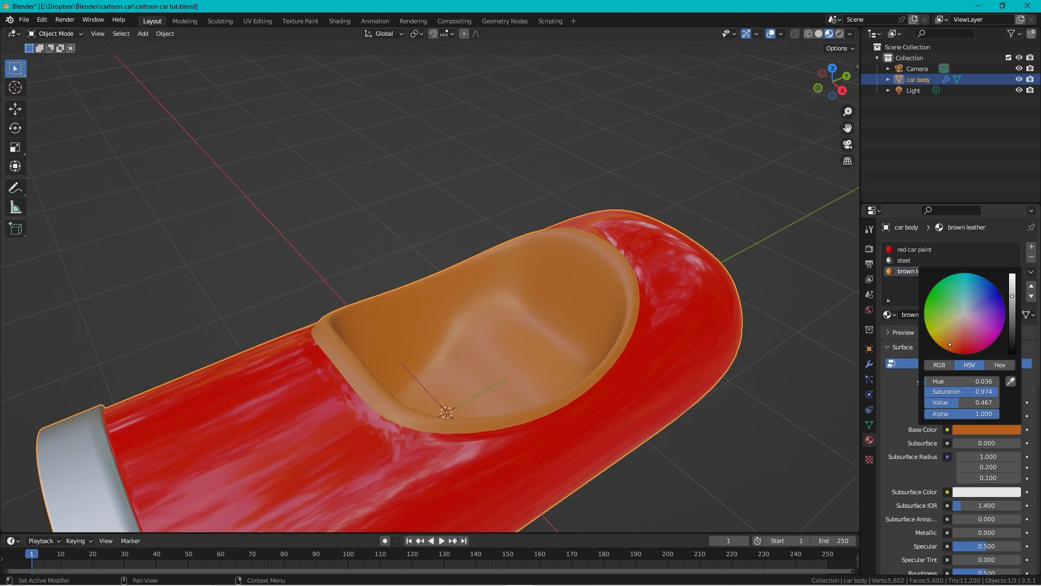
Step: Set the brown leather material's roughness to 0.476 and save the file
scroll(746, 277, "down", 1)
middle_click_drag(746, 278, 711, 248)
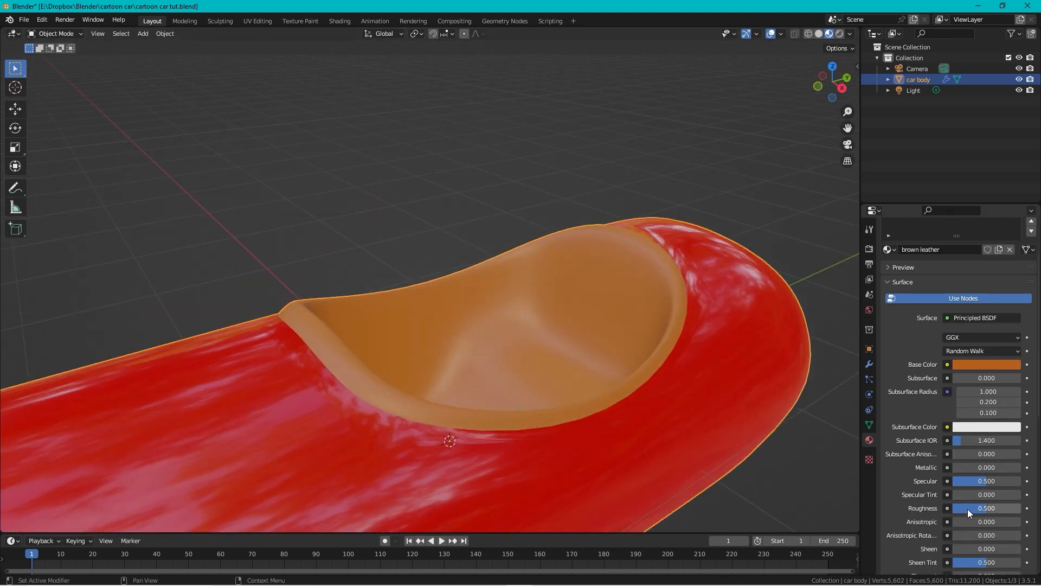
left_click_drag(977, 507, 975, 508)
middle_click_drag(705, 304, 447, 327)
key("ctrl+s")
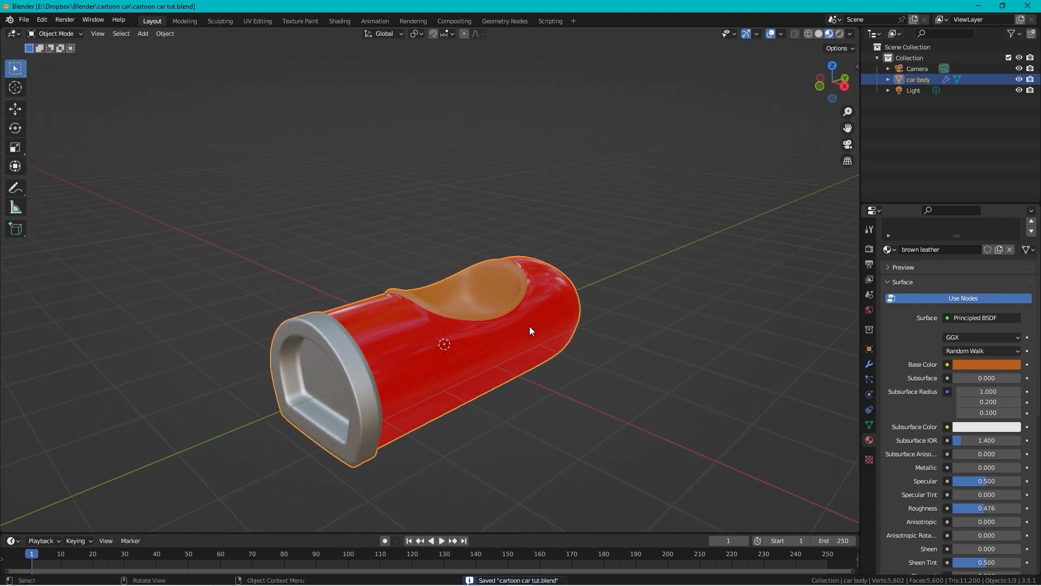